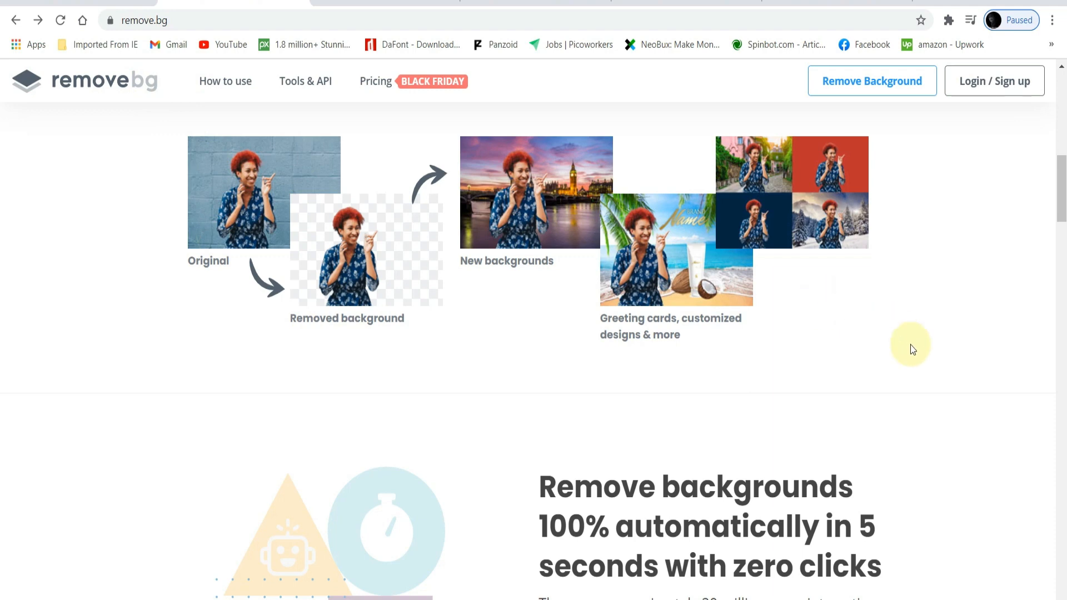
# Step: Examine the remove.bg home page, including the background replacement examples, the Stunning Quality samples and the image upload area
pyautogui.scroll(-3, 915, 361)
pyautogui.scroll(-4, 917, 364)
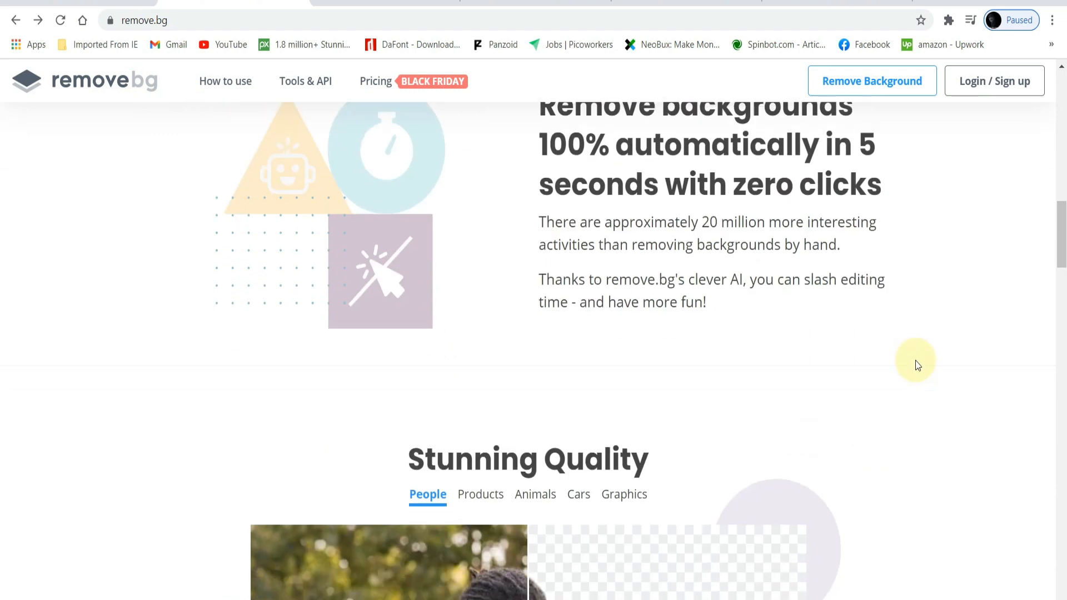
pyautogui.scroll(-3, 918, 362)
pyautogui.scroll(-4, 916, 364)
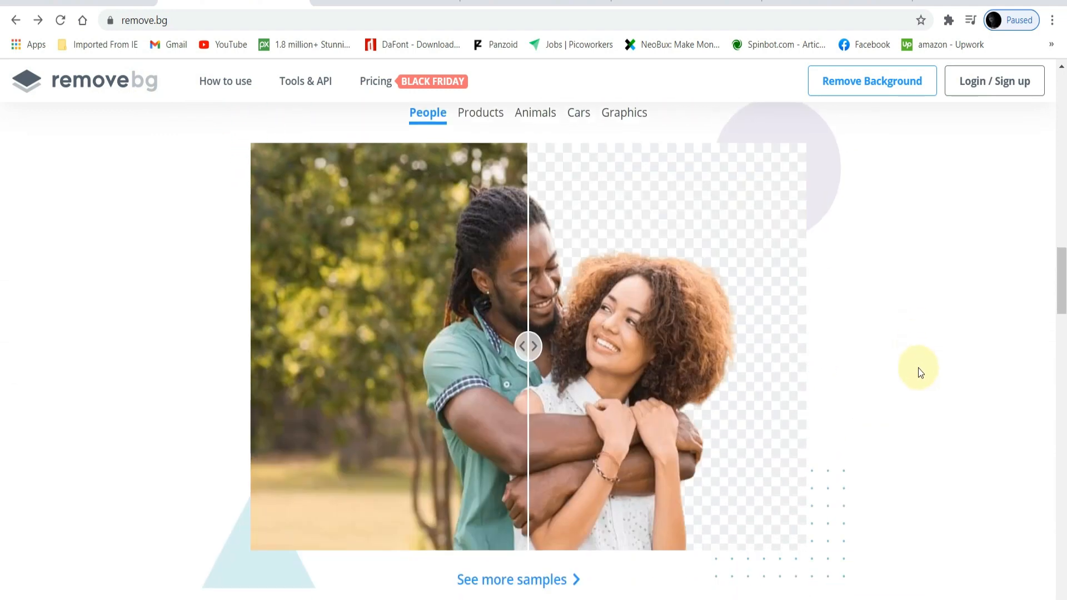
pyautogui.scroll(1, 919, 368)
pyautogui.scroll(-3, 920, 372)
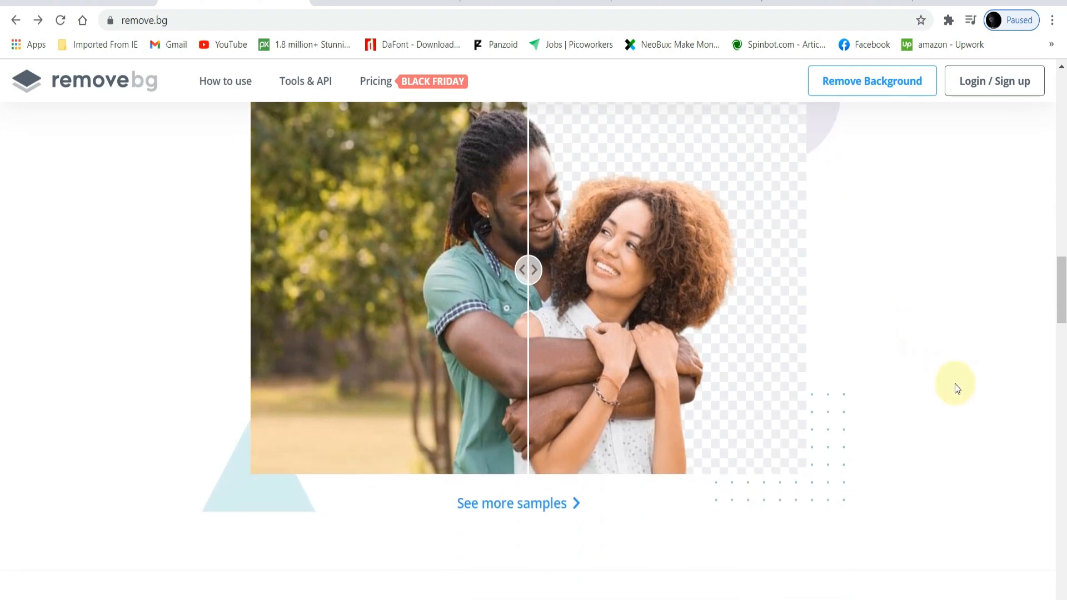
pyautogui.scroll(6, 984, 397)
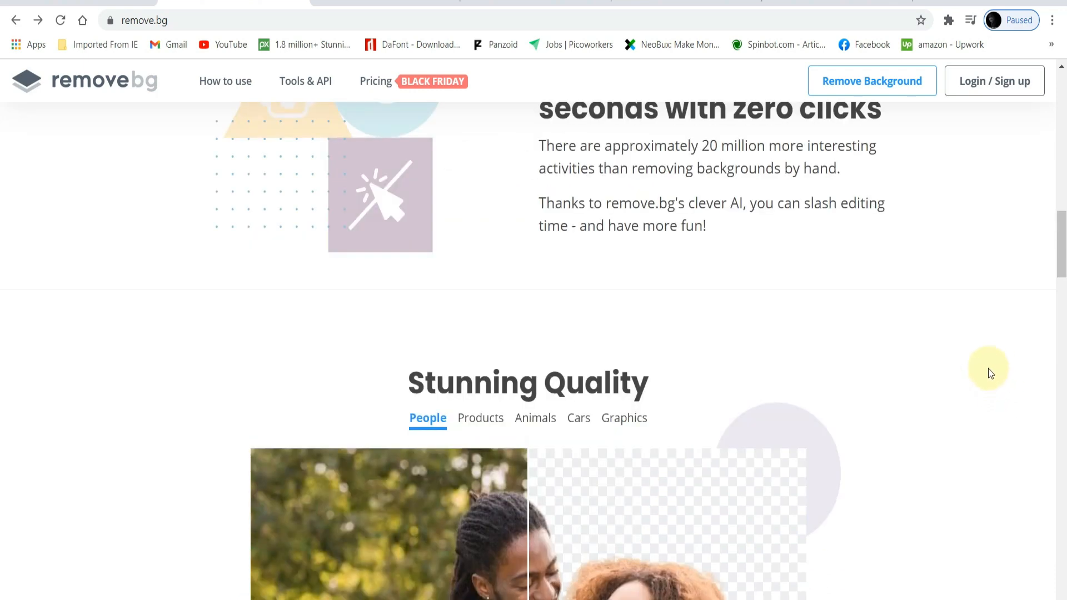
pyautogui.scroll(6, 971, 350)
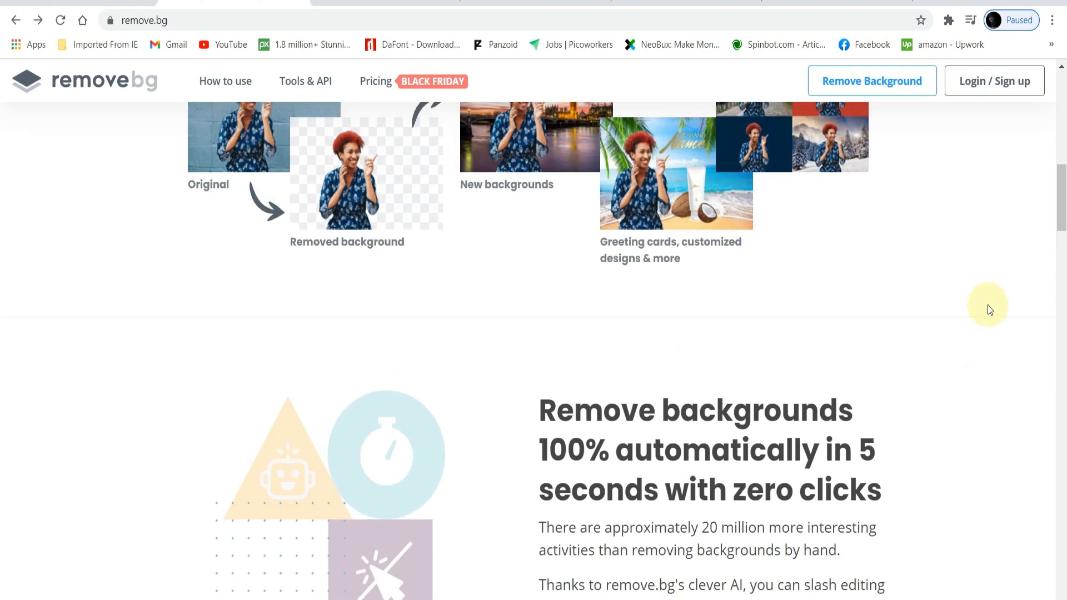
pyautogui.scroll(3, 977, 303)
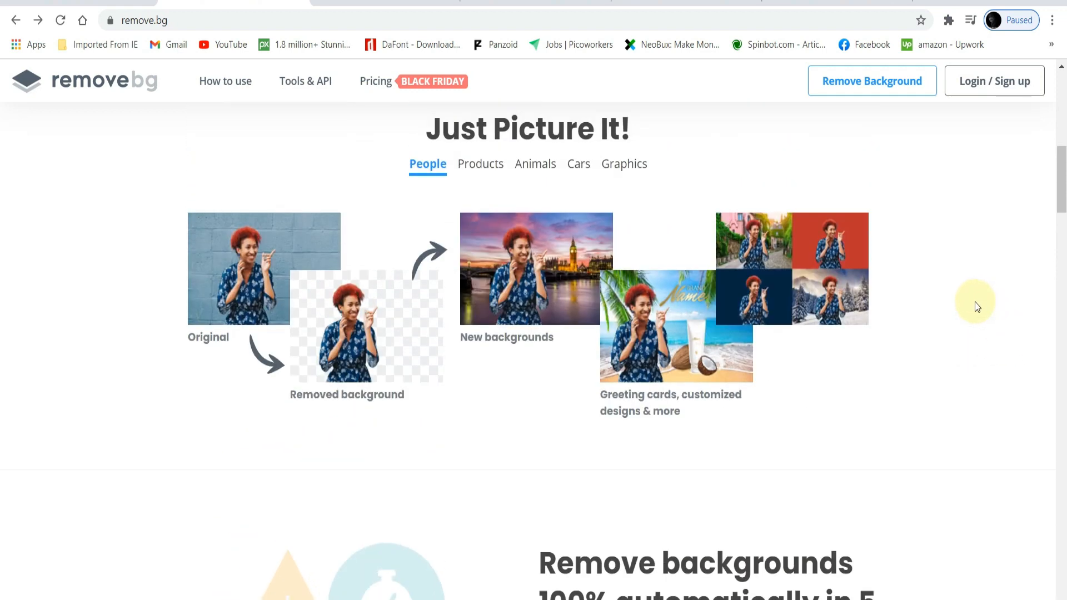
pyautogui.scroll(7, 988, 327)
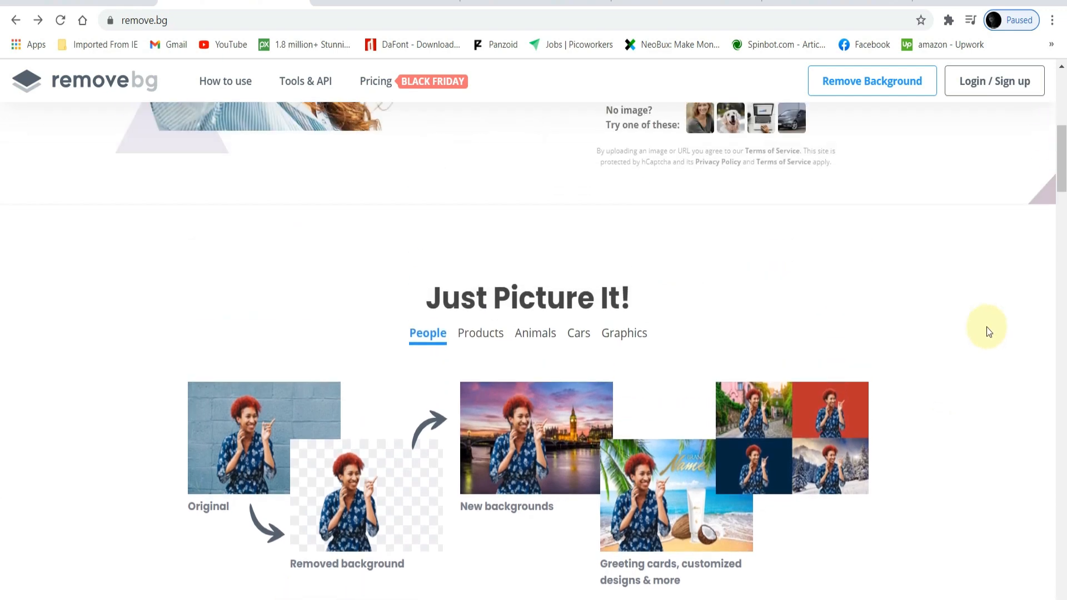
pyautogui.scroll(4, 968, 318)
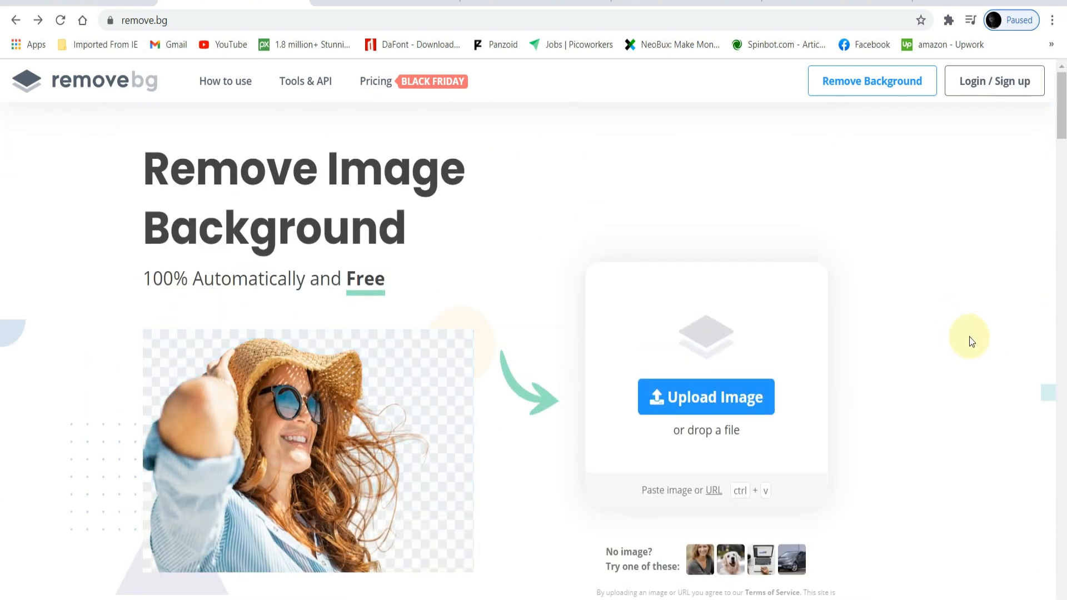
pyautogui.scroll(-3, 961, 326)
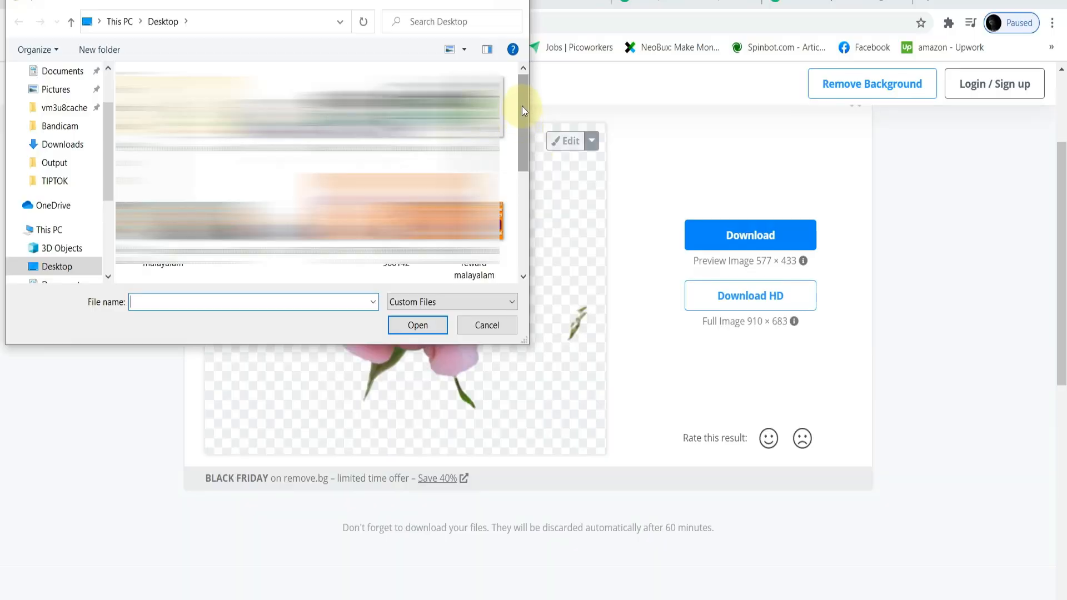
# Step: Choose an image from the Desktop folder and upload it to remove.bg for background removal
pyautogui.moveTo(522, 105); pyautogui.dragTo(525, 166)
pyautogui.click(399, 214)
pyautogui.click(409, 326)
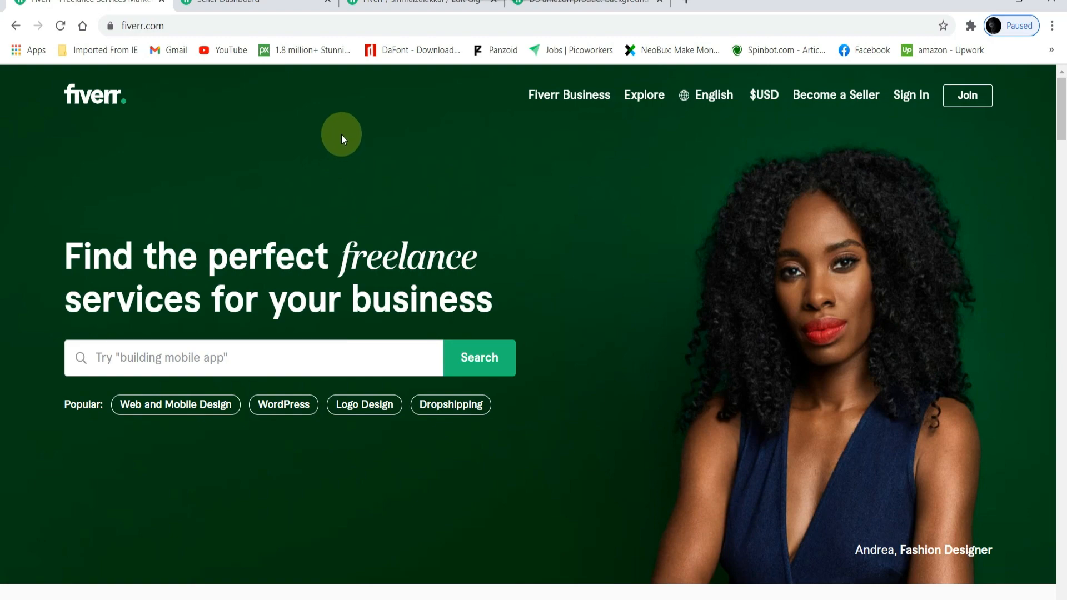
# Step: Examine the Fiverr home page, including the popular professional services, freelance benefits and marketplace categories
pyautogui.scroll(-10, 349, 151)
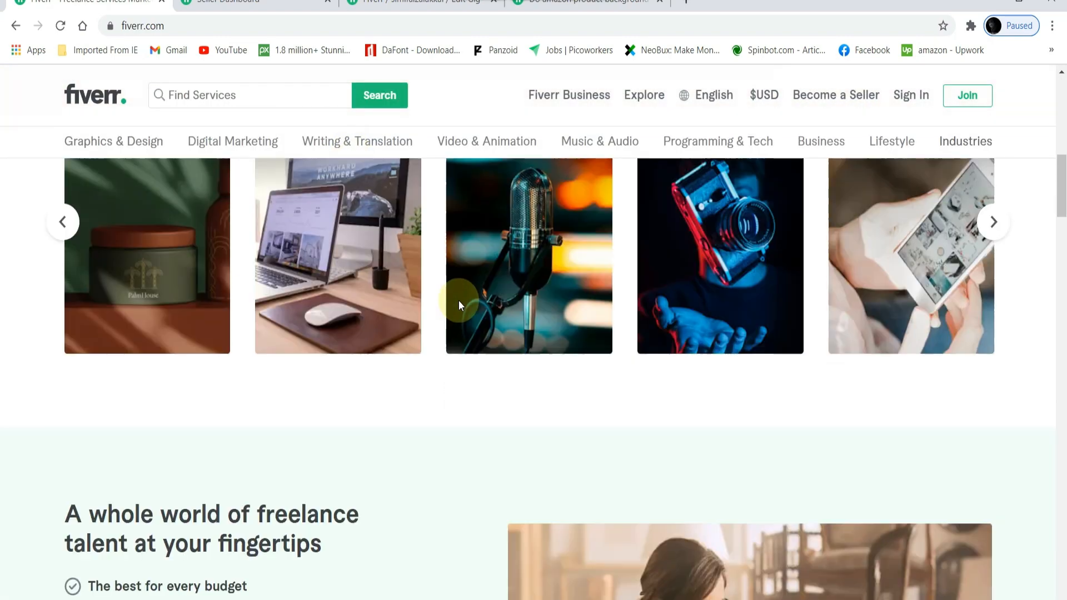
pyautogui.scroll(-10, 386, 494)
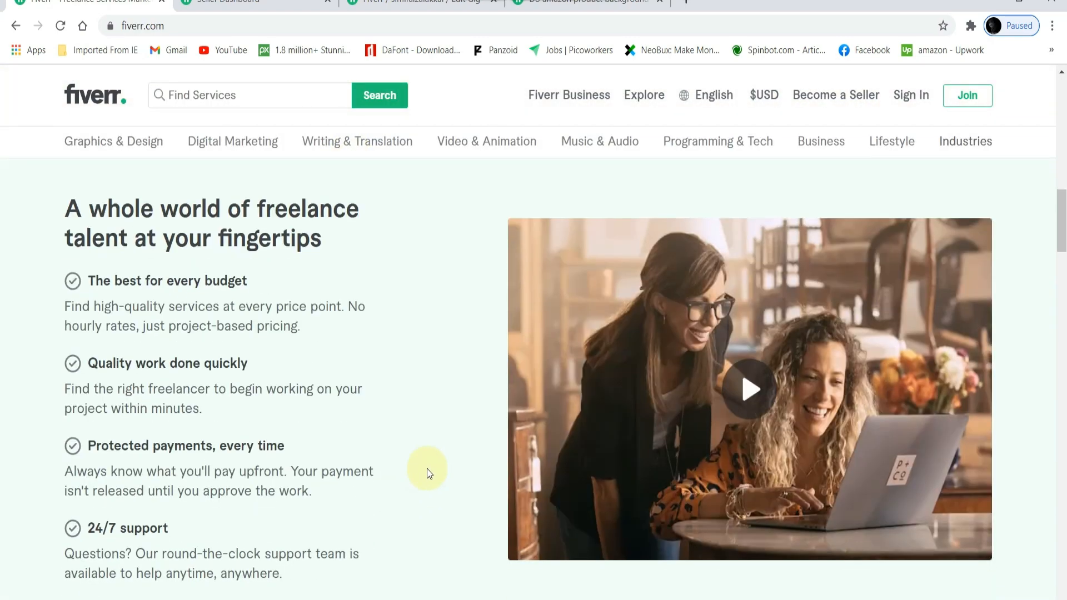
pyautogui.scroll(-4, 411, 493)
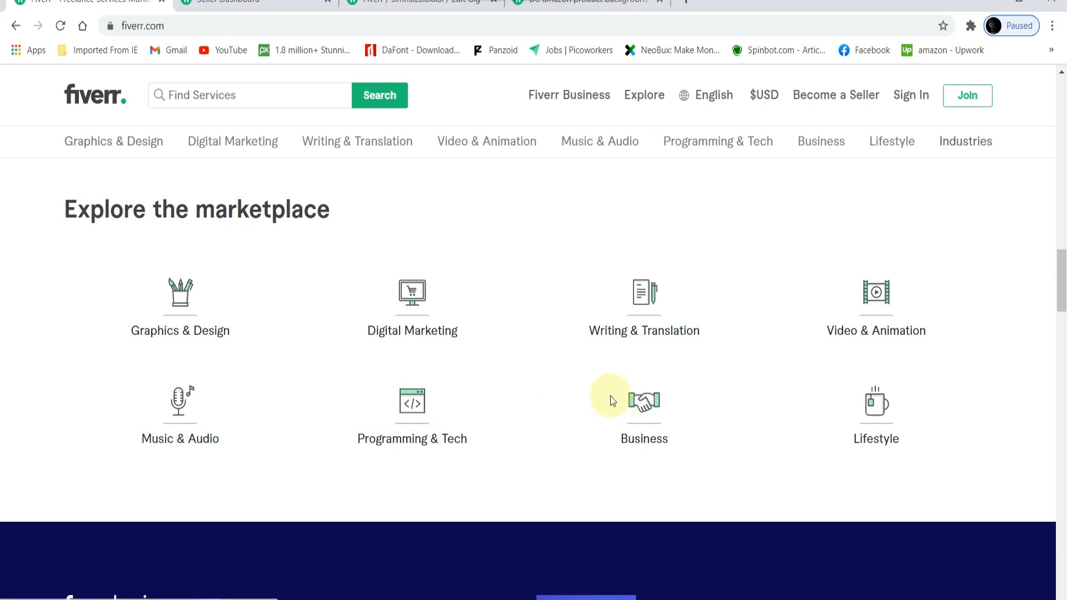
pyautogui.scroll(1, 573, 381)
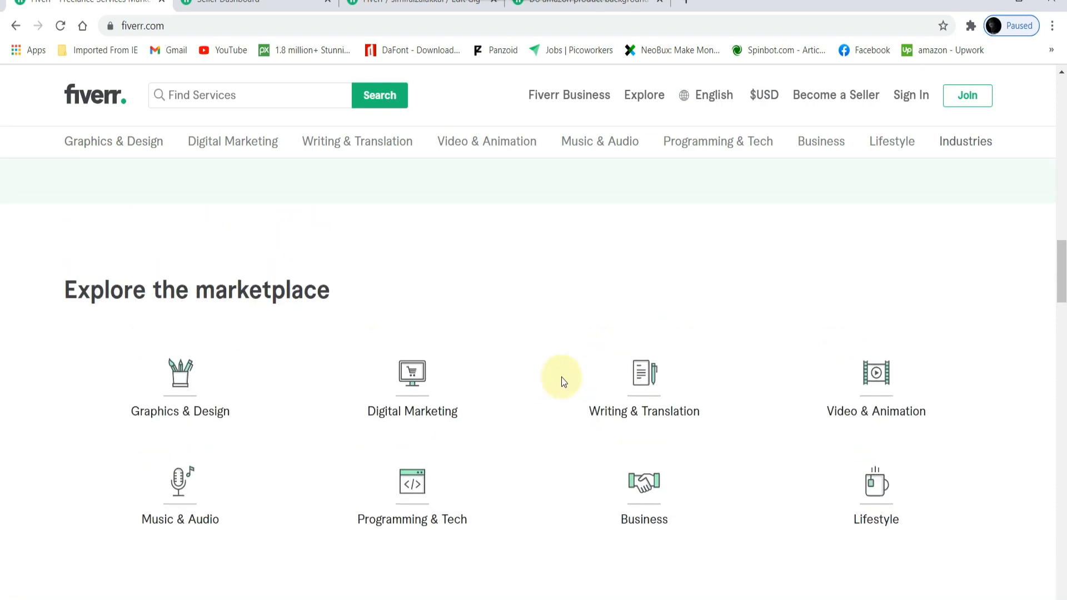
pyautogui.scroll(1, 561, 380)
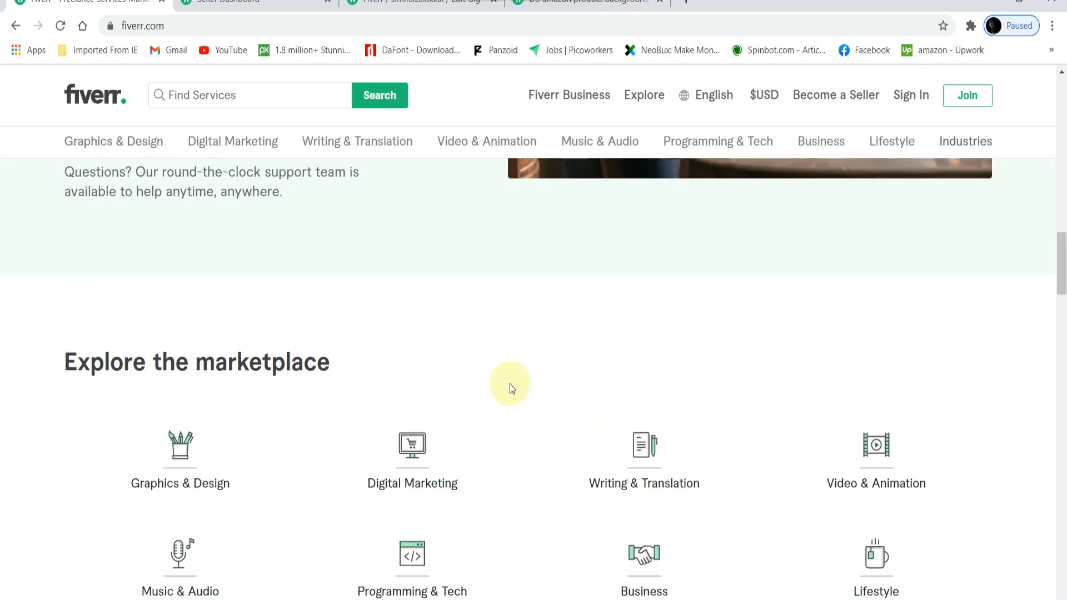
pyautogui.scroll(3, 350, 389)
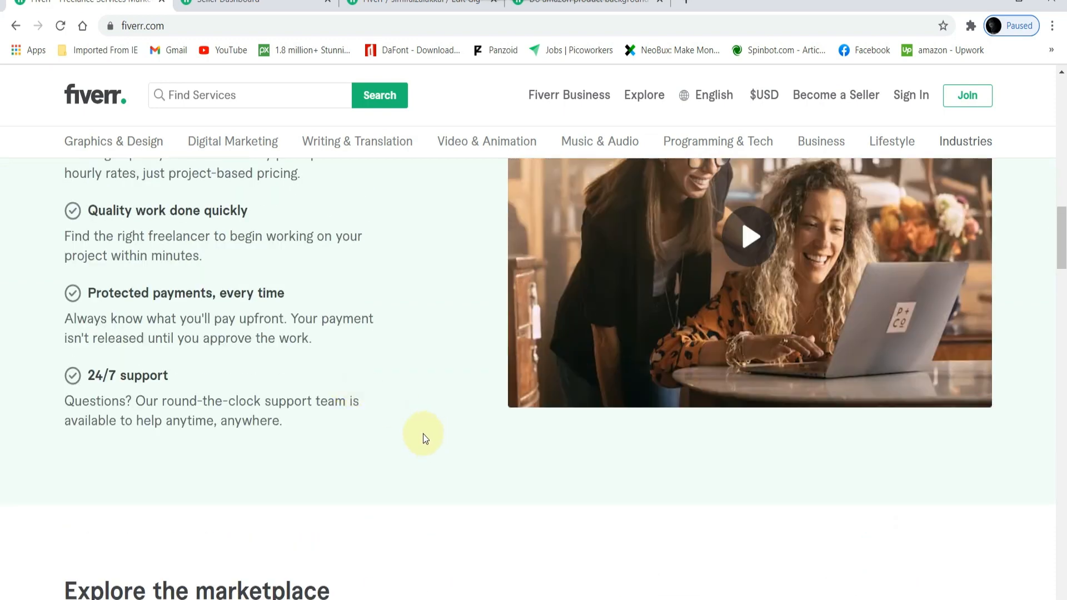
pyautogui.scroll(3, 459, 420)
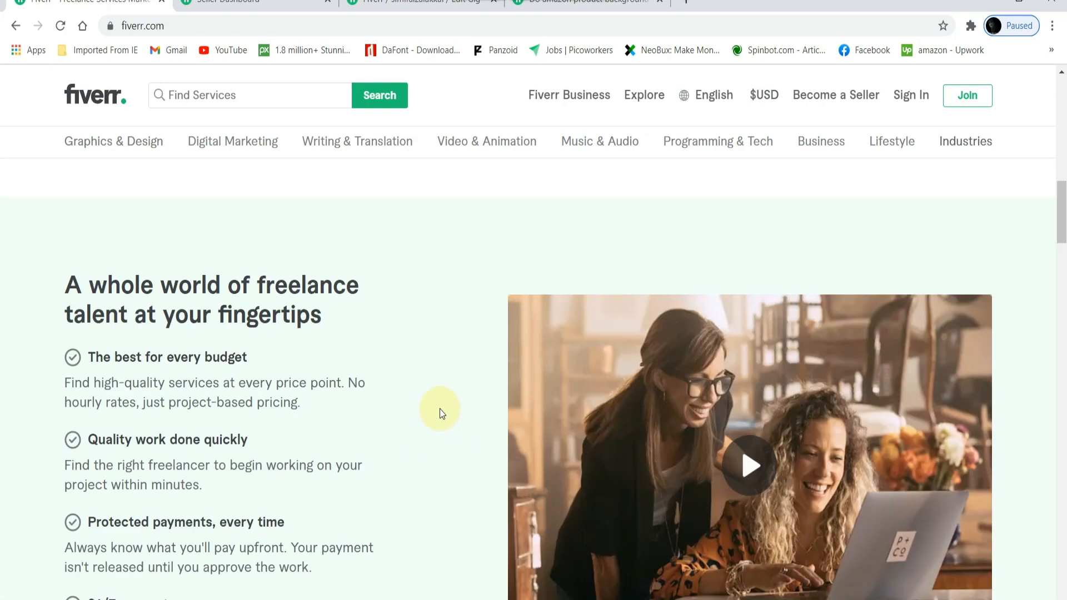
pyautogui.scroll(5, 439, 405)
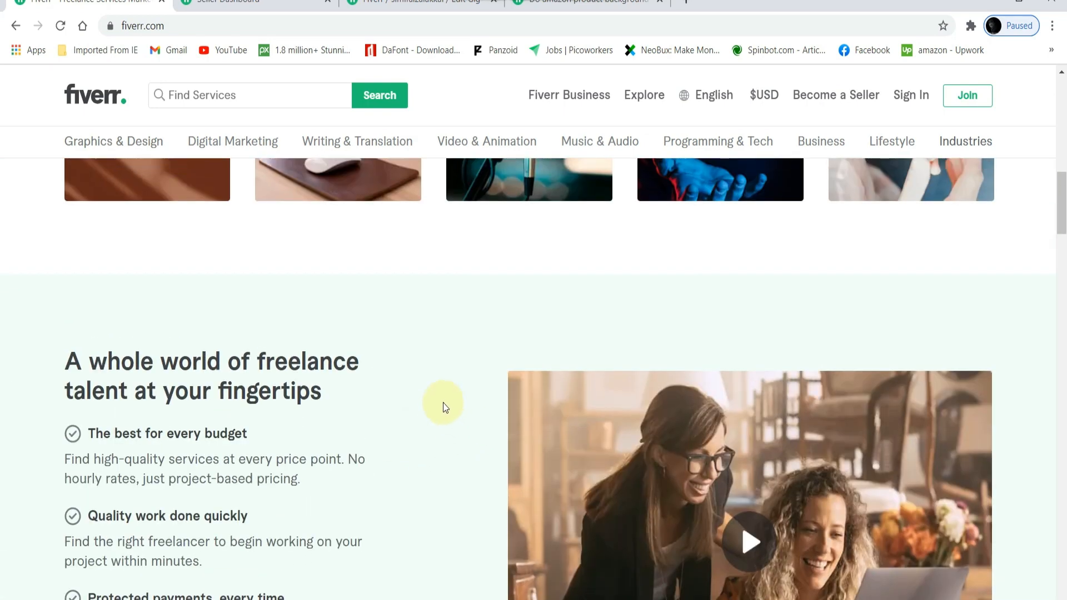
pyautogui.scroll(2, 445, 388)
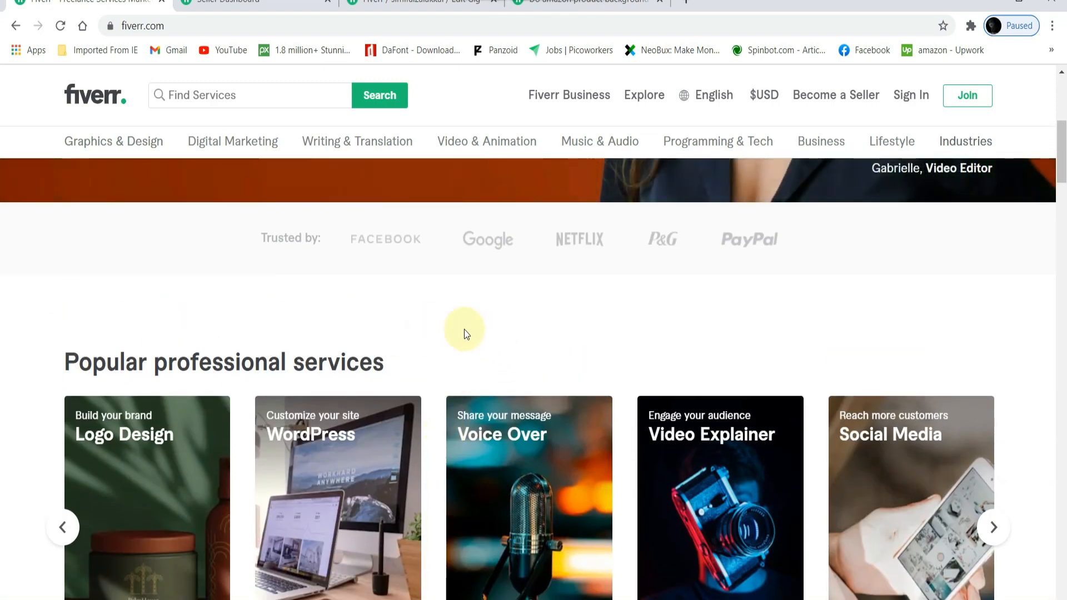
pyautogui.scroll(5, 450, 330)
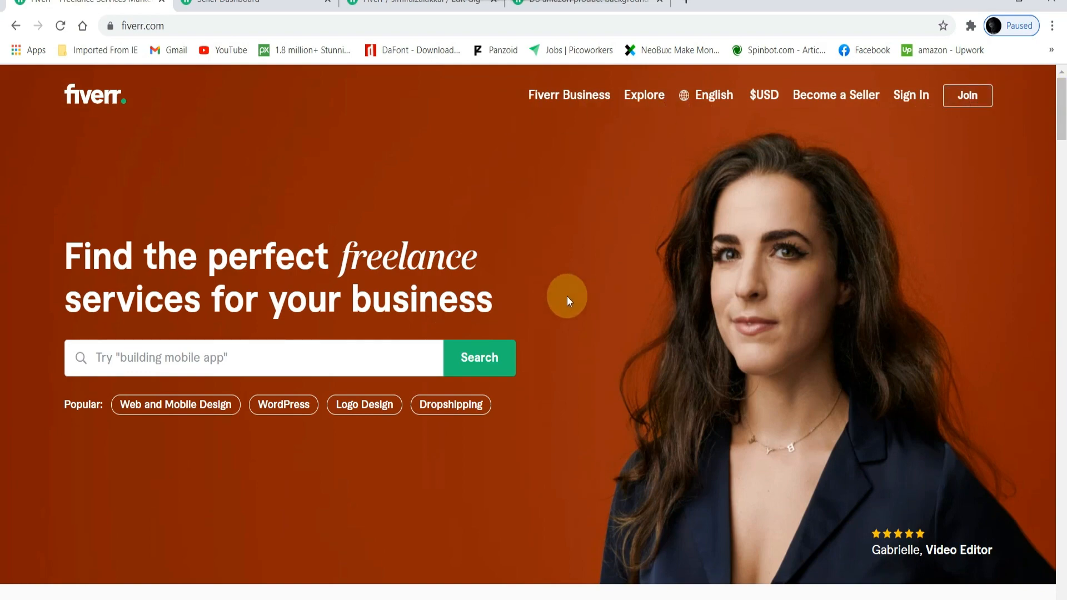
pyautogui.click(967, 100)
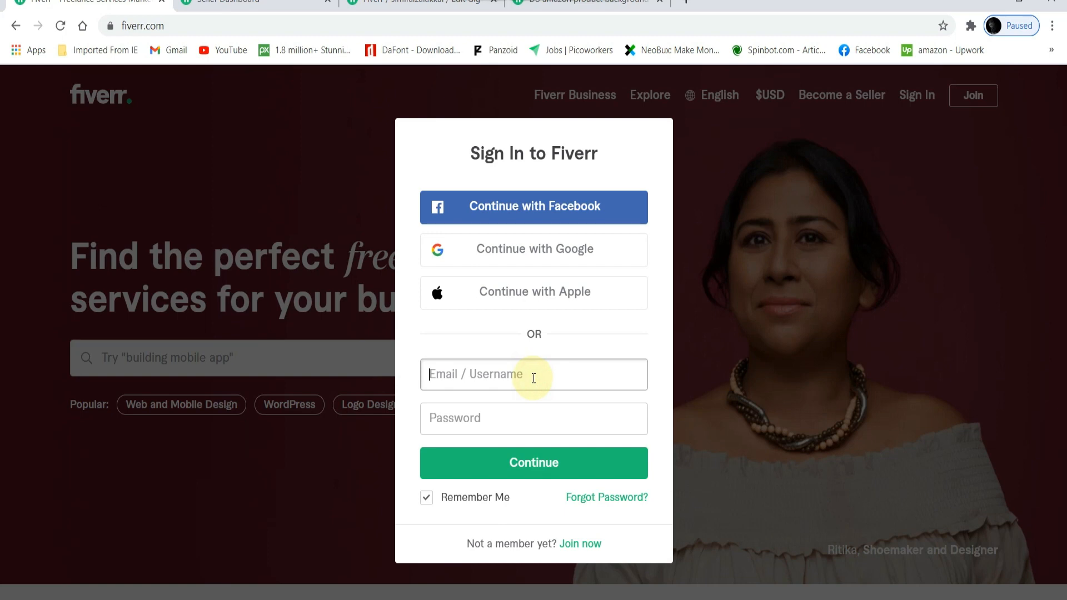
pyautogui.click(500, 418)
pyautogui.click(522, 373)
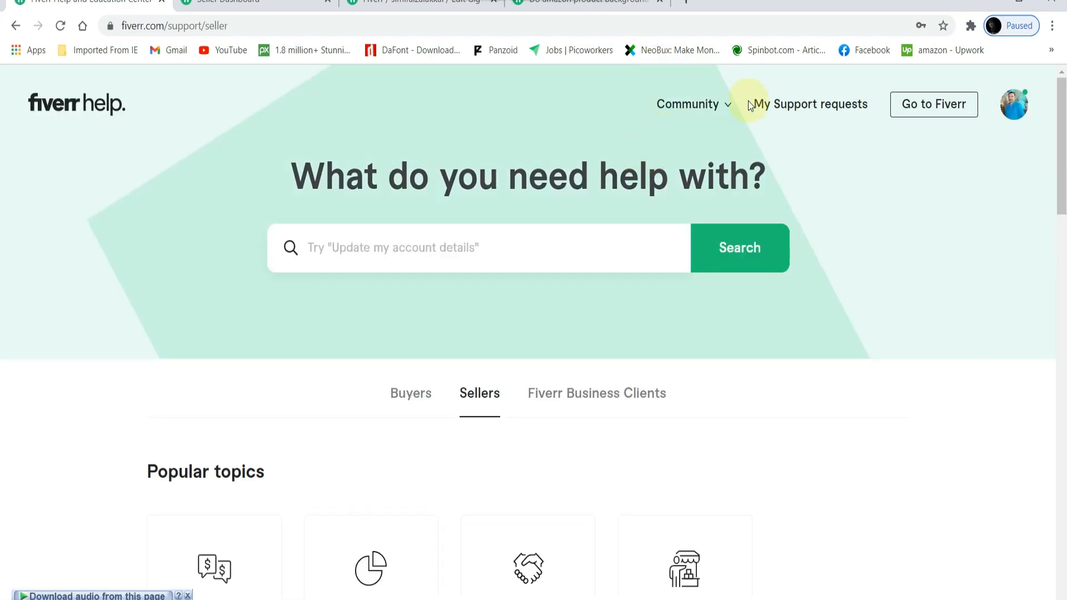
# Step: Open the seller's own Fiverr profile and review its languages, linked accounts, skills and paused gigs
pyautogui.click(1015, 104)
pyautogui.click(975, 154)
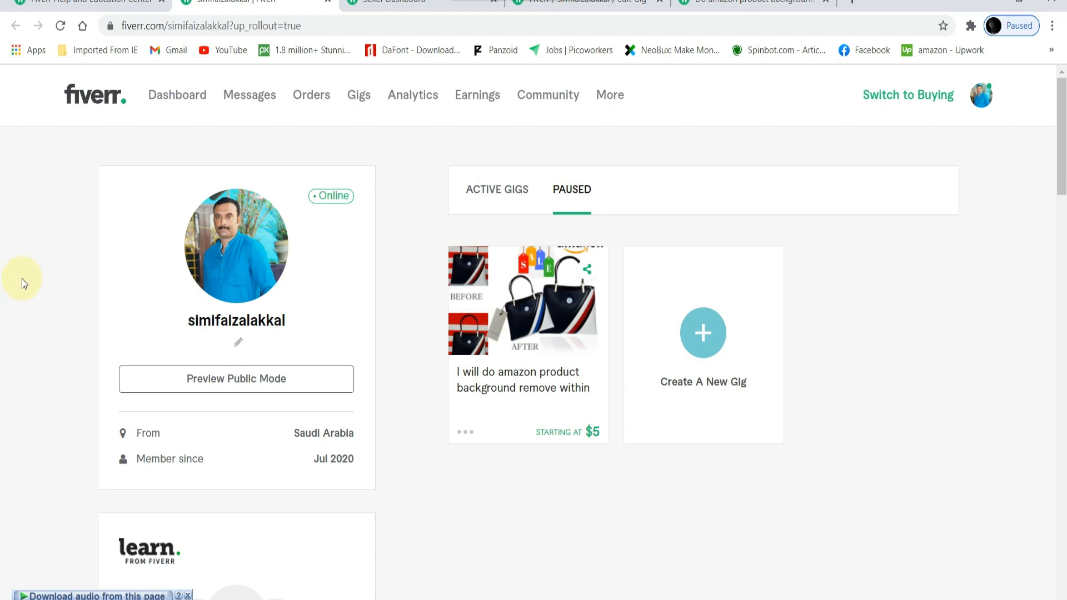
pyautogui.scroll(-4, 27, 280)
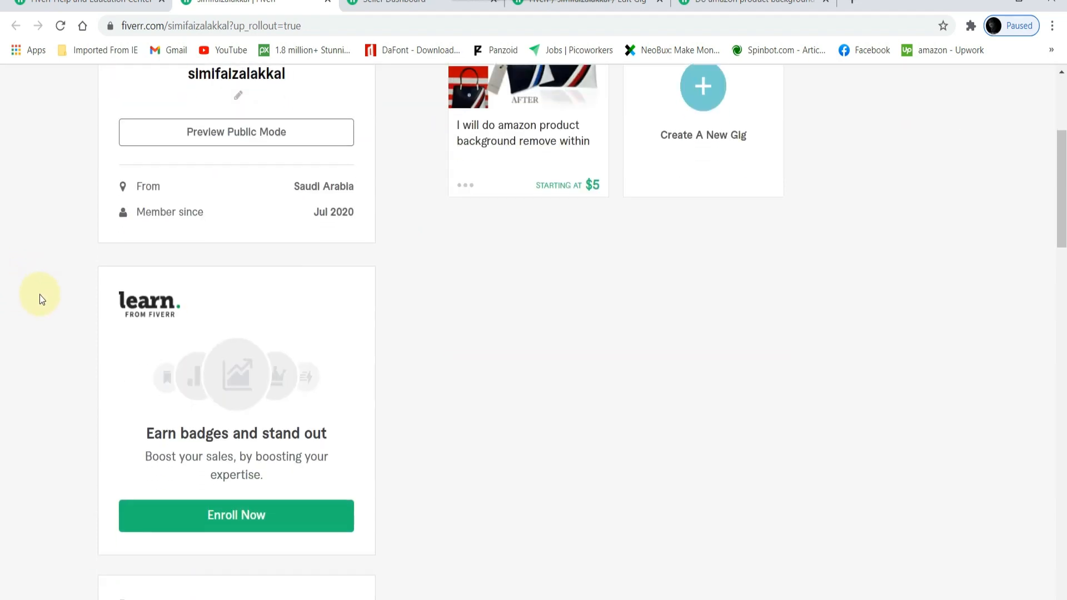
pyautogui.scroll(-12, 39, 294)
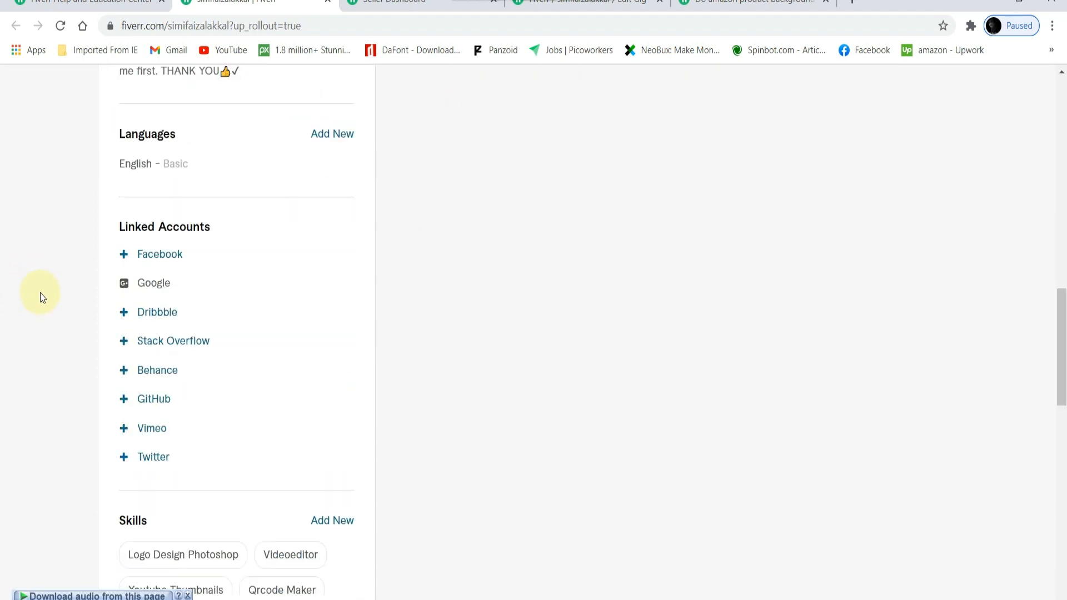
pyautogui.scroll(-3, 42, 296)
pyautogui.scroll(-3, 48, 314)
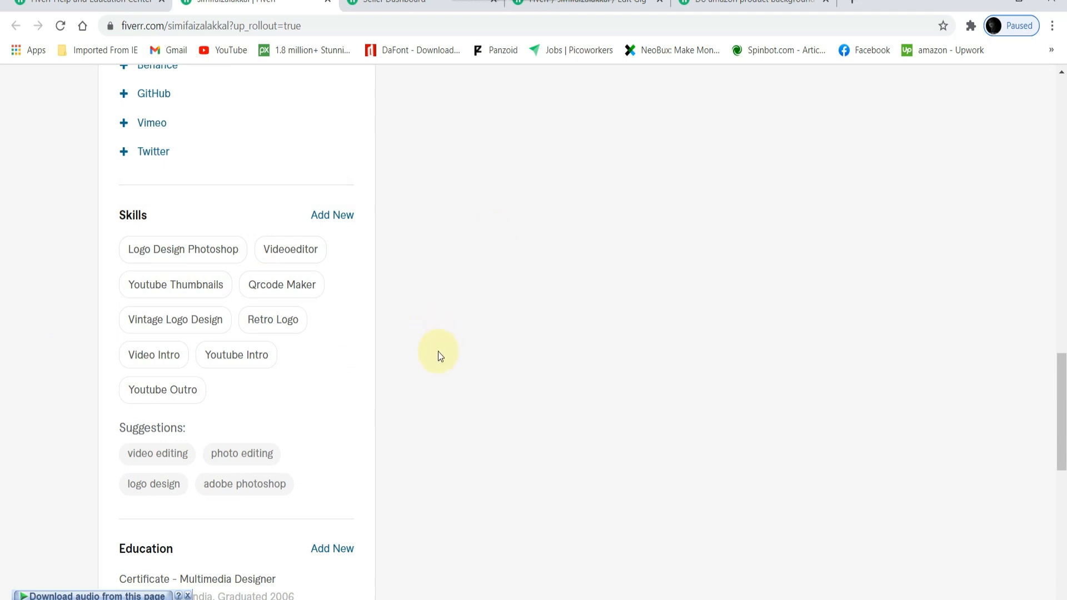
pyautogui.scroll(18, 466, 378)
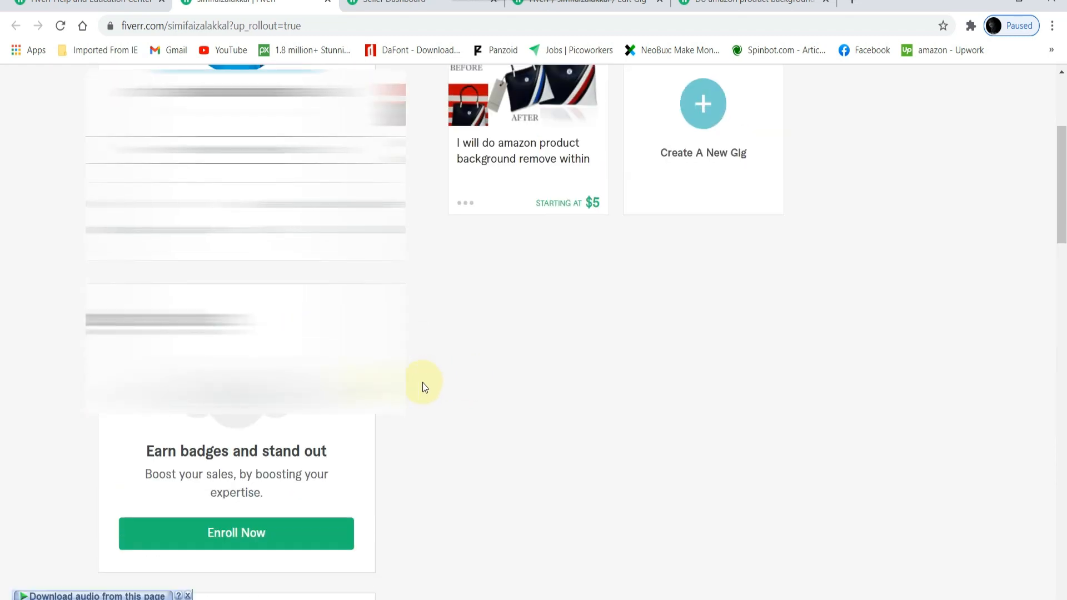
pyautogui.scroll(3, 632, 364)
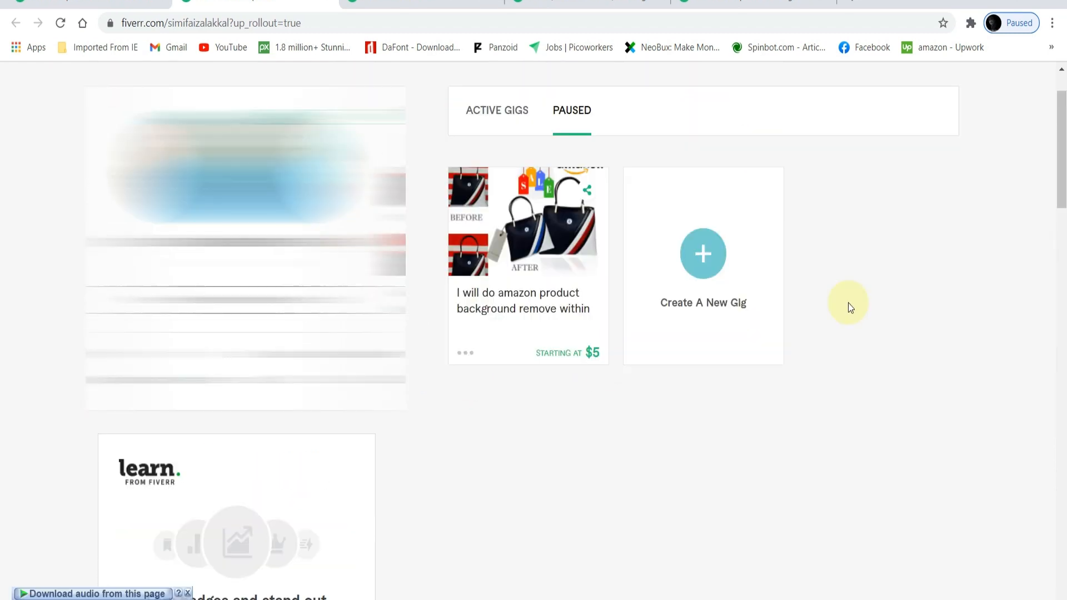
# Step: Open the paused Amazon product background removal gig and review its title, Basic package details and About This Gig section
pyautogui.click(514, 219)
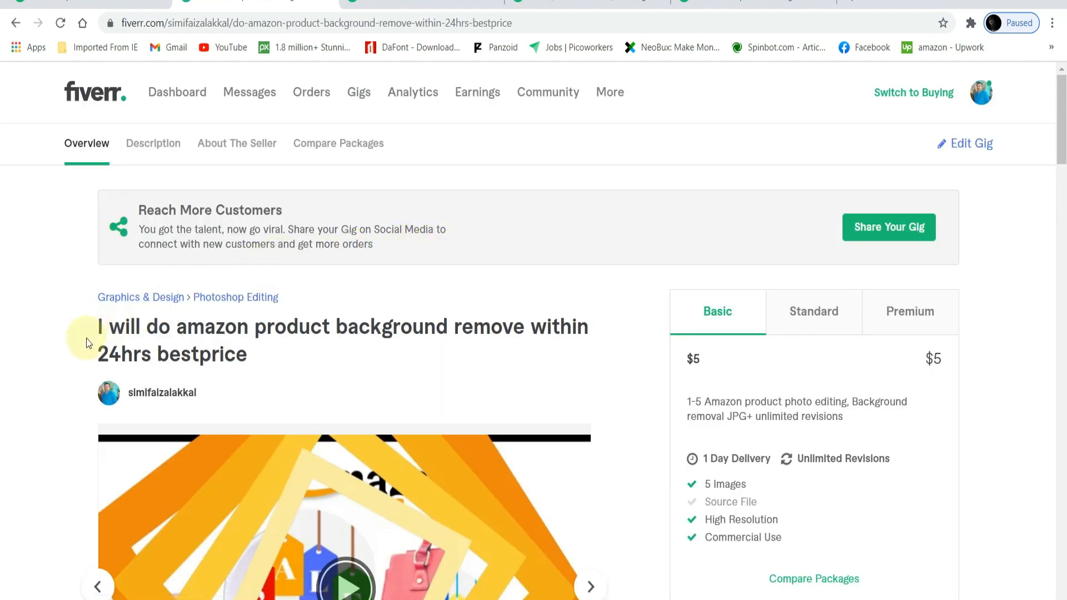
pyautogui.scroll(-1, 85, 342)
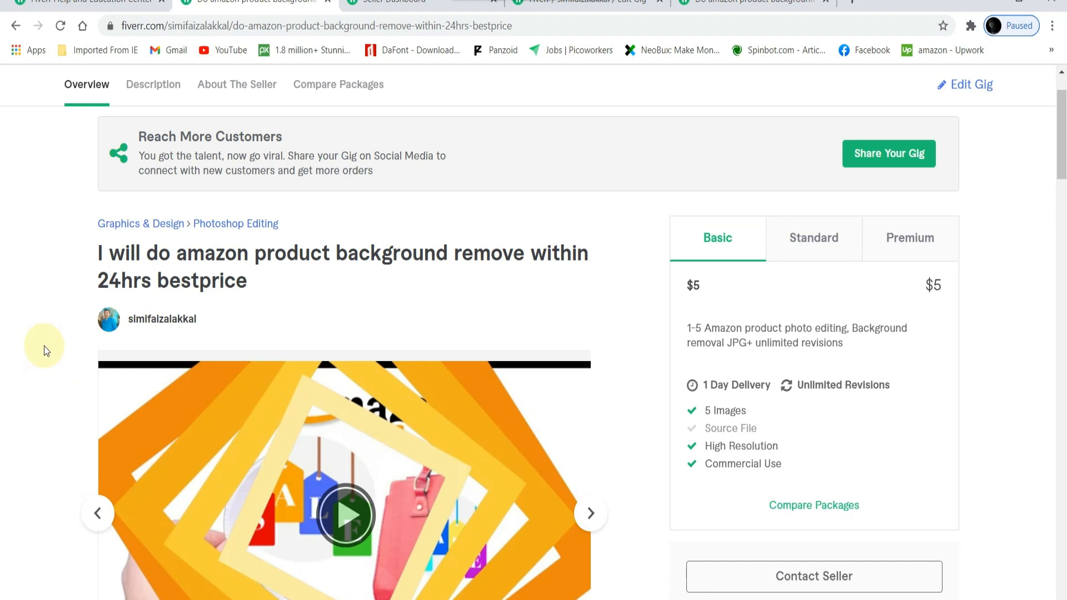
pyautogui.scroll(-1, 42, 357)
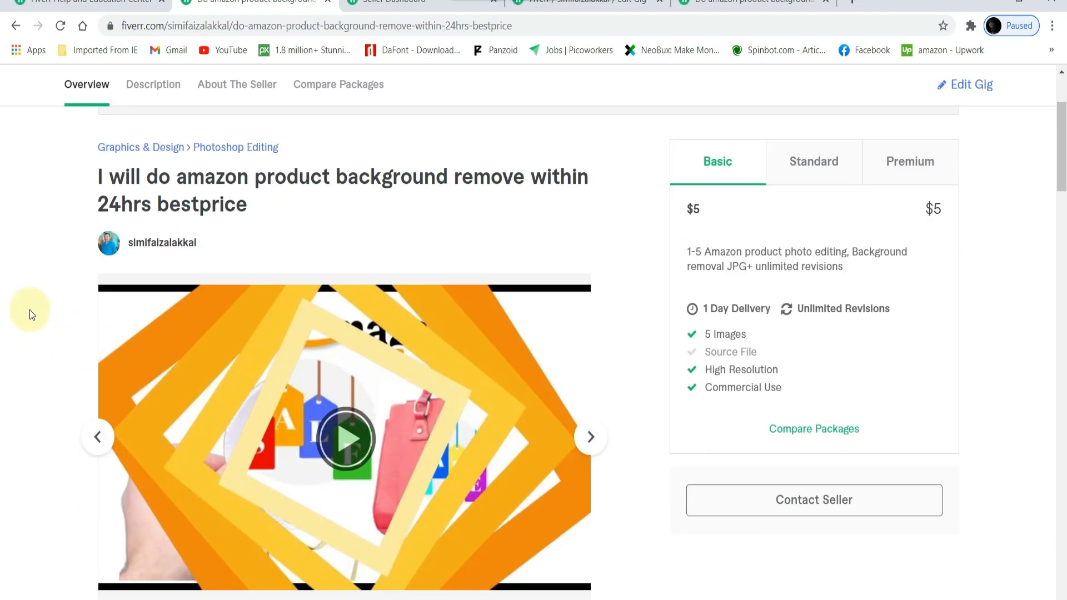
pyautogui.scroll(-2, 30, 340)
pyautogui.scroll(2, 29, 340)
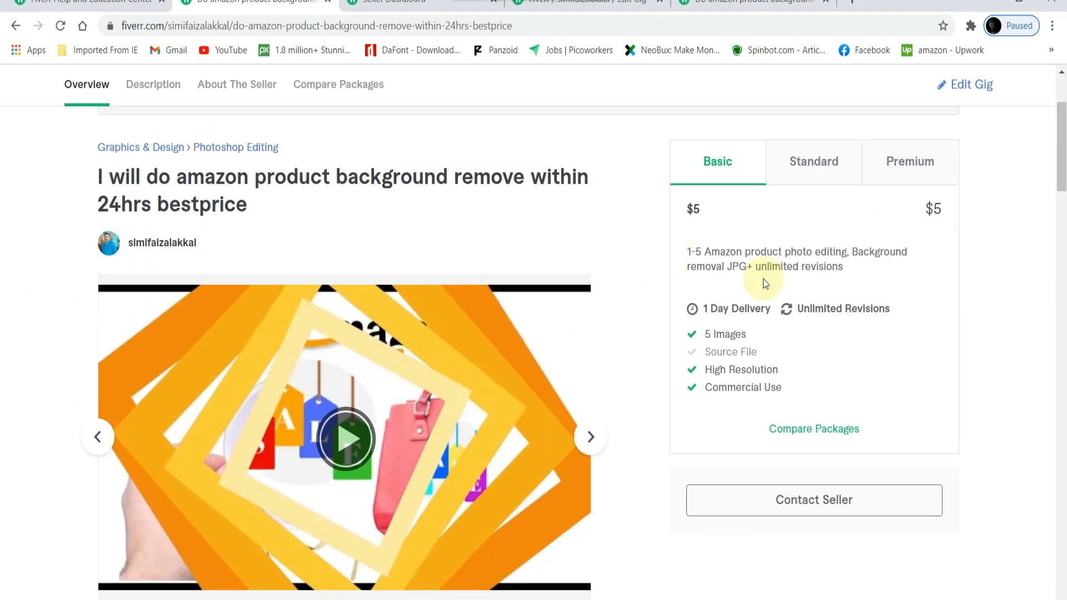
pyautogui.scroll(-2, 15, 309)
pyautogui.scroll(-2, 18, 319)
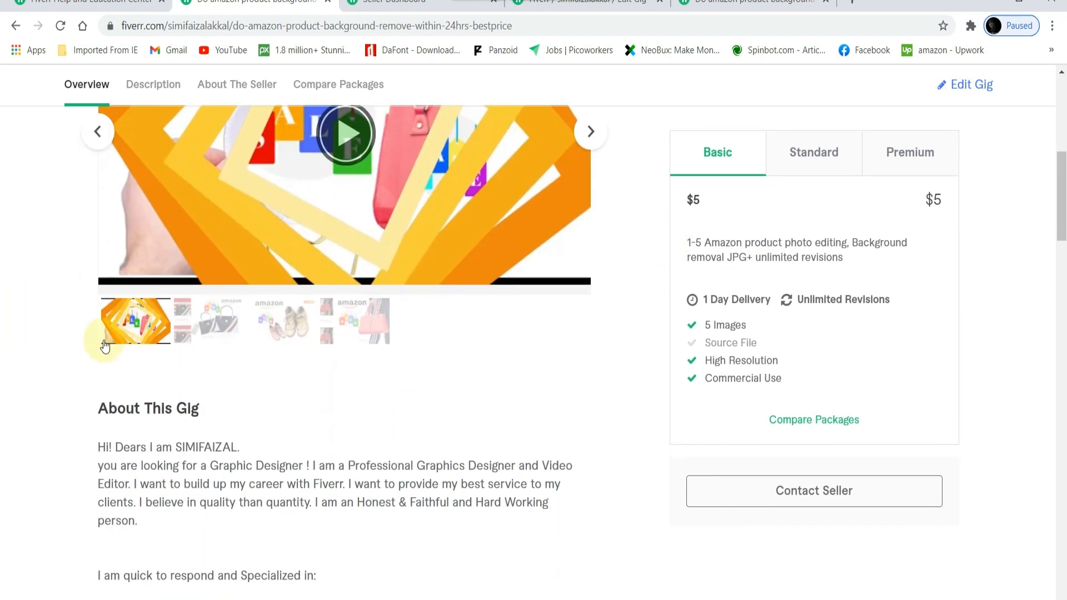
# Step: Look through the gig gallery's Amazon sample images of the dark handbags, the shoes and the red handbag
pyautogui.click(189, 328)
pyautogui.scroll(4, 328, 352)
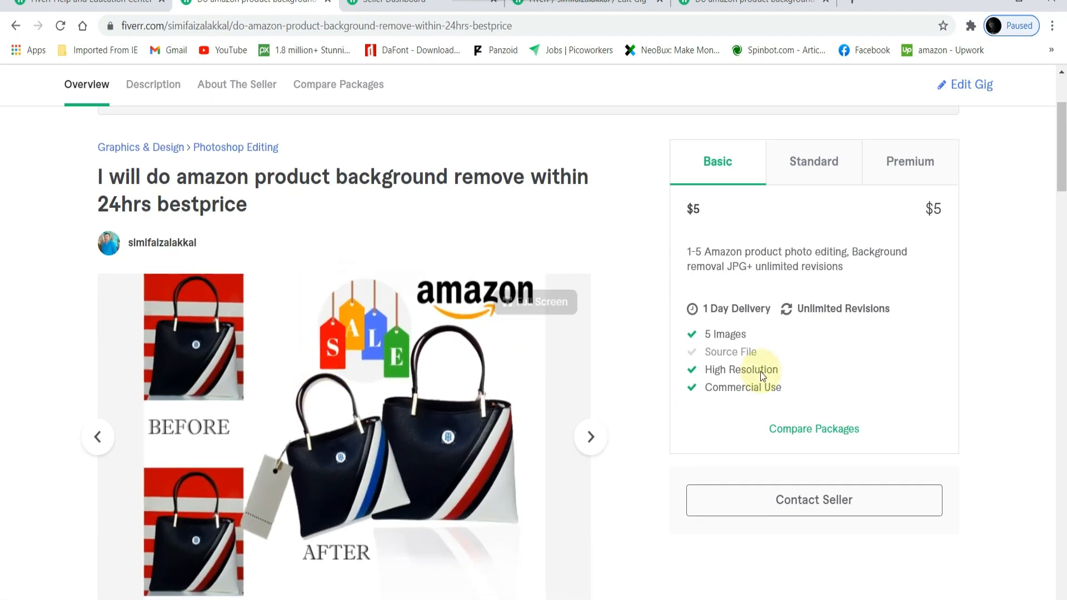
pyautogui.scroll(-1, 409, 493)
pyautogui.click(275, 555)
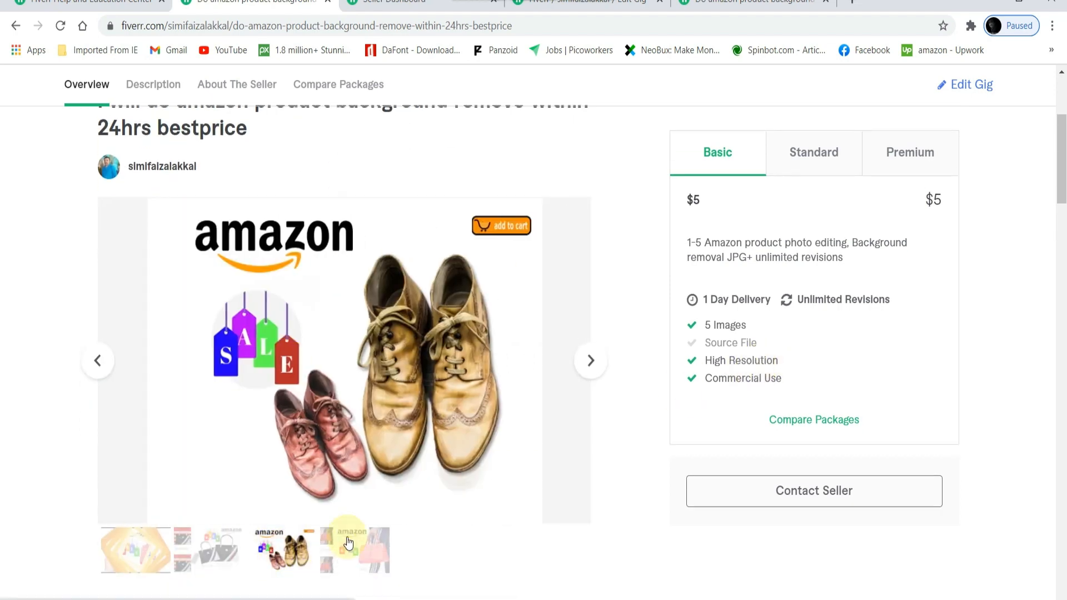
pyautogui.click(356, 545)
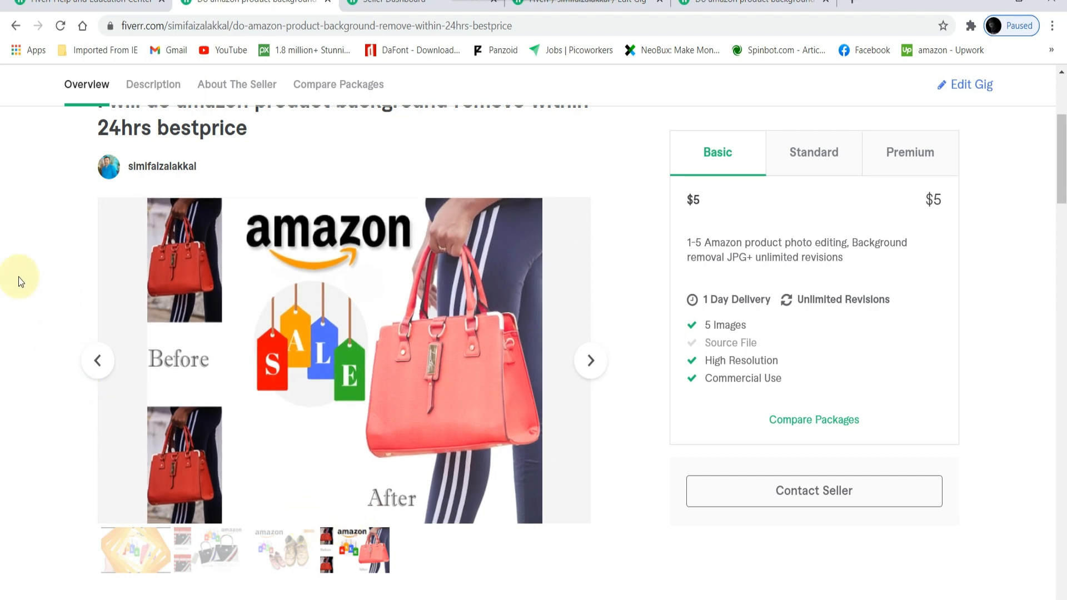
pyautogui.scroll(-2, 4, 282)
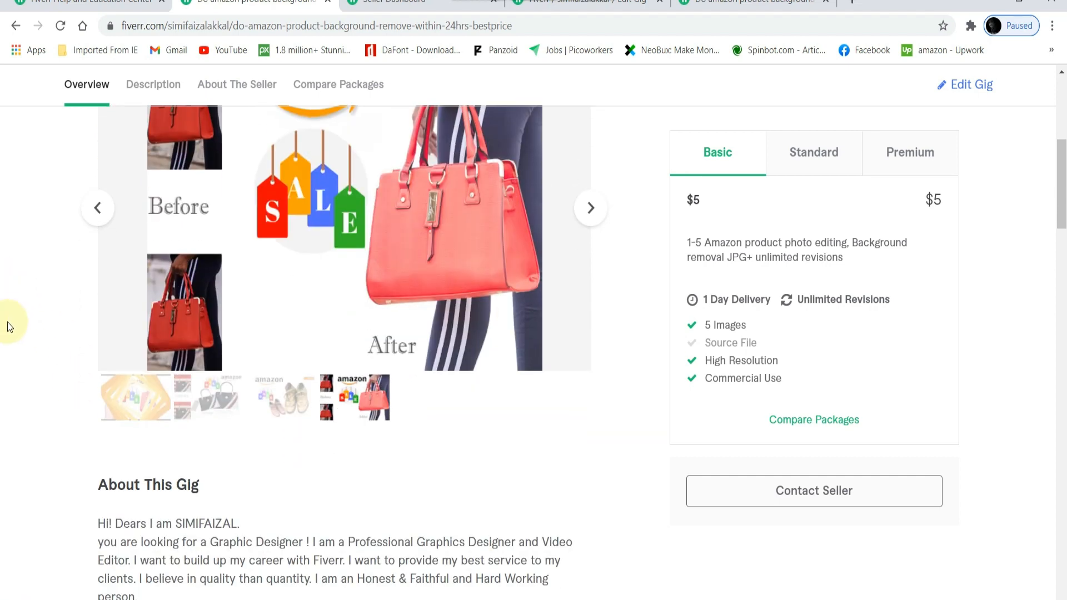
pyautogui.scroll(1, 61, 244)
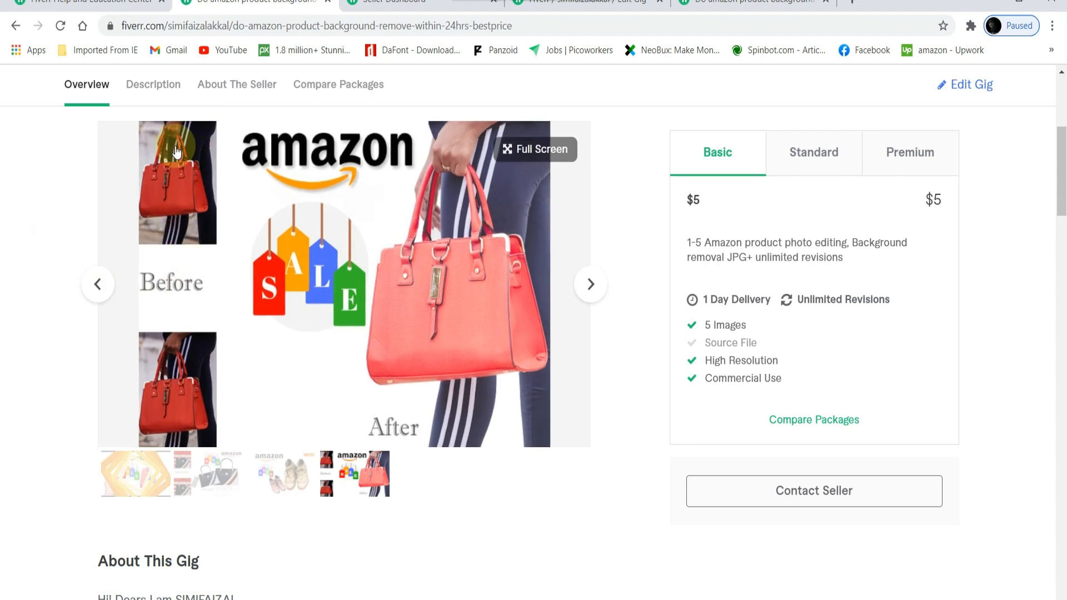
pyautogui.scroll(2, 279, 335)
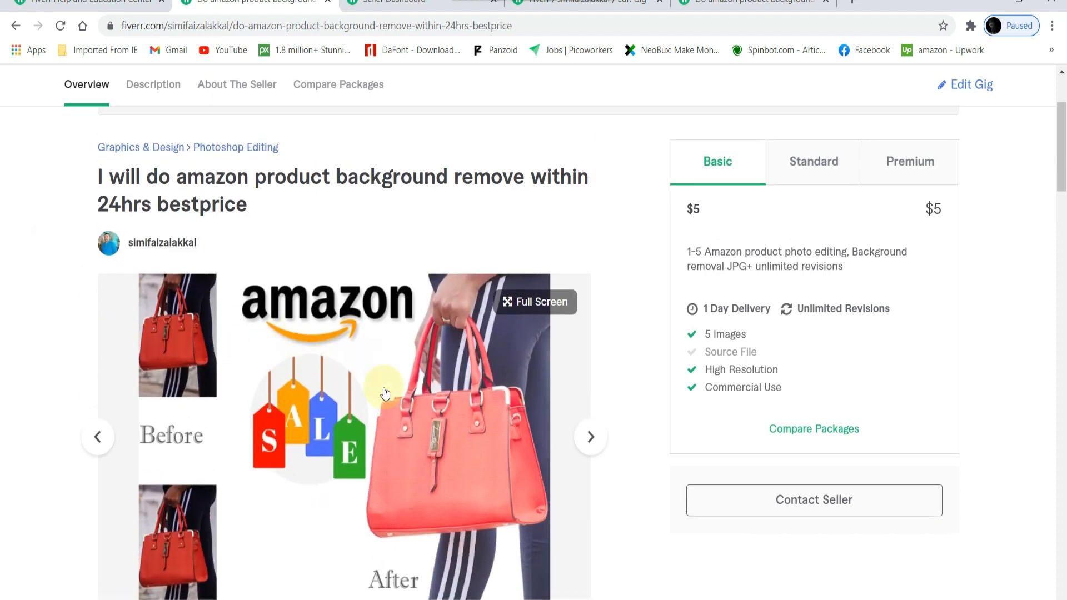
pyautogui.scroll(-2, 296, 474)
pyautogui.click(296, 473)
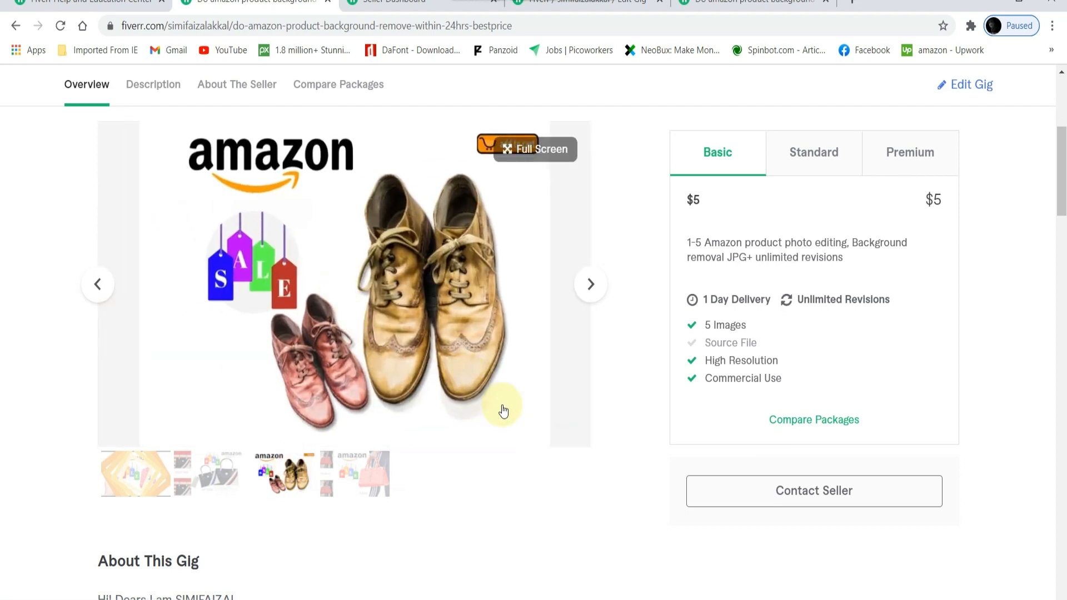
pyautogui.click(218, 469)
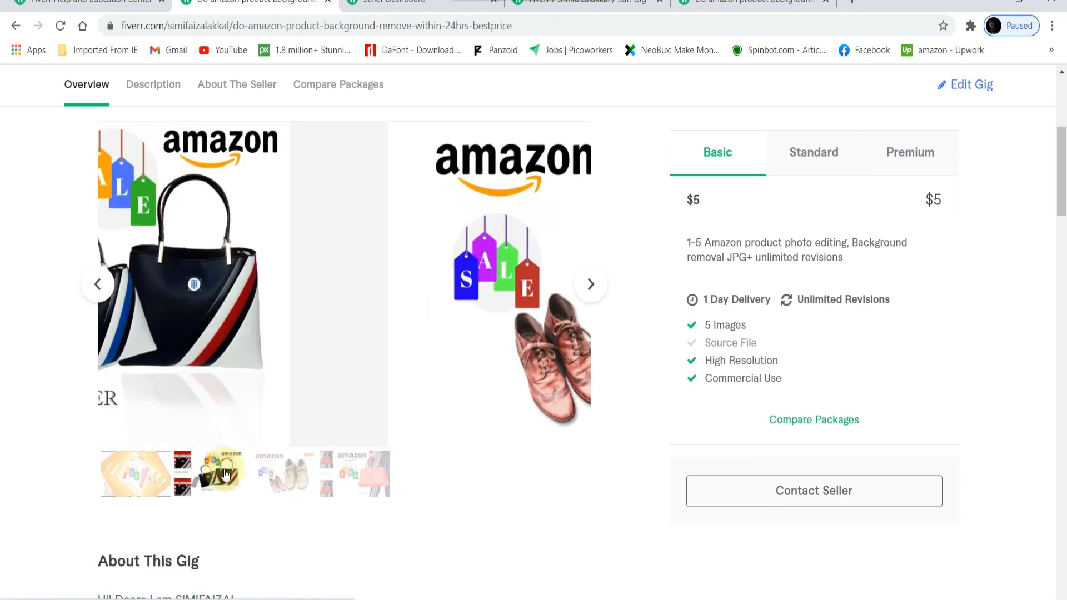
# Step: Play the gig's promotional video for about 20 seconds and pause it
pyautogui.click(134, 476)
pyautogui.click(345, 284)
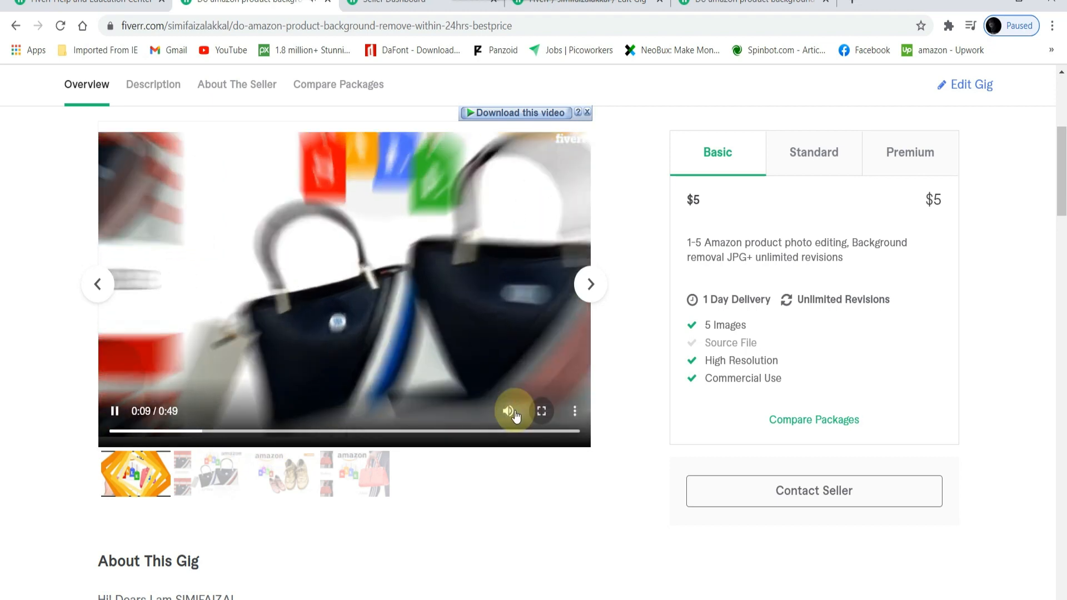
pyautogui.moveTo(507, 414)
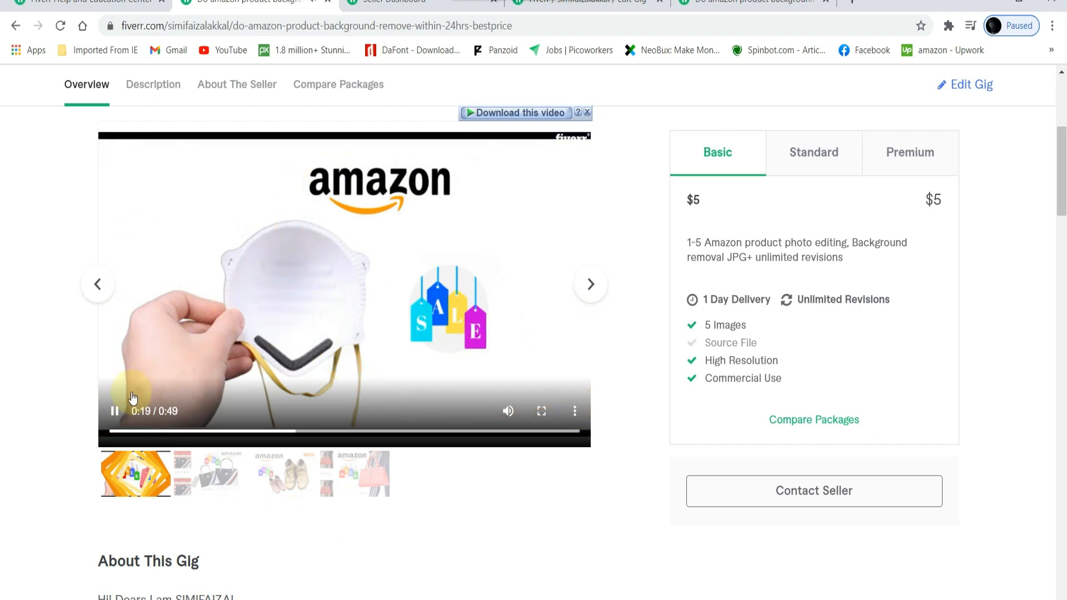
pyautogui.click(114, 411)
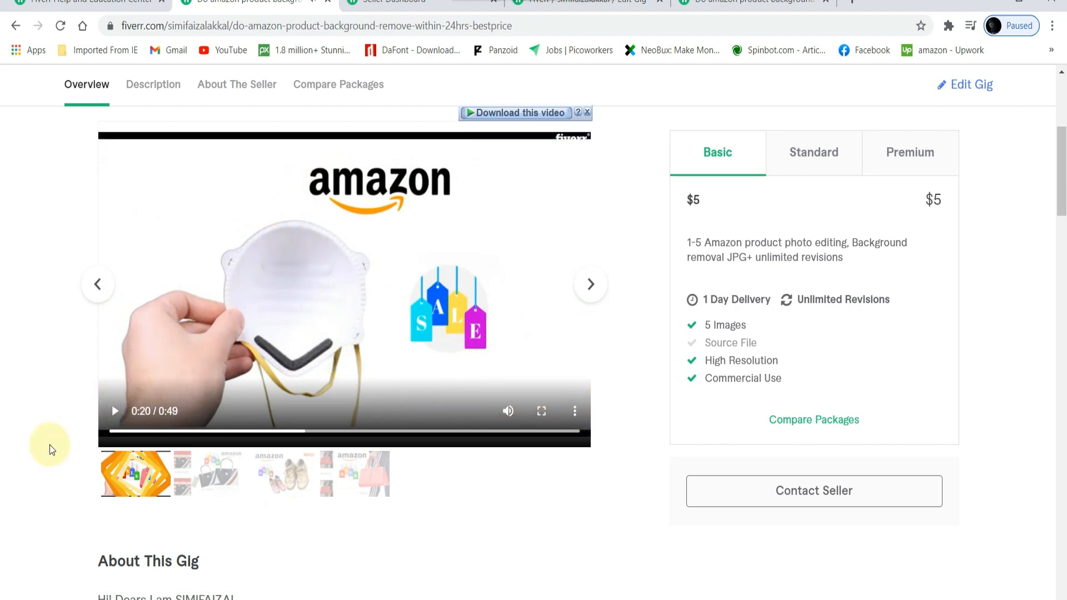
# Step: Review the gig's description, offered services, file formats, seller information and the Basic, Standard and Premium package comparison
pyautogui.scroll(-3, 47, 455)
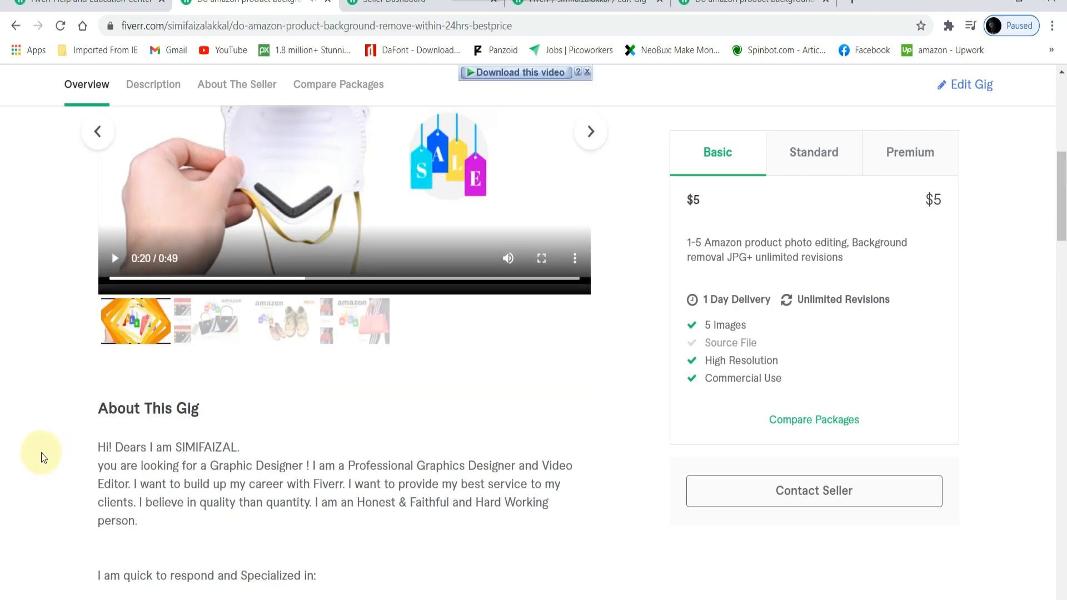
pyautogui.scroll(-2, 45, 464)
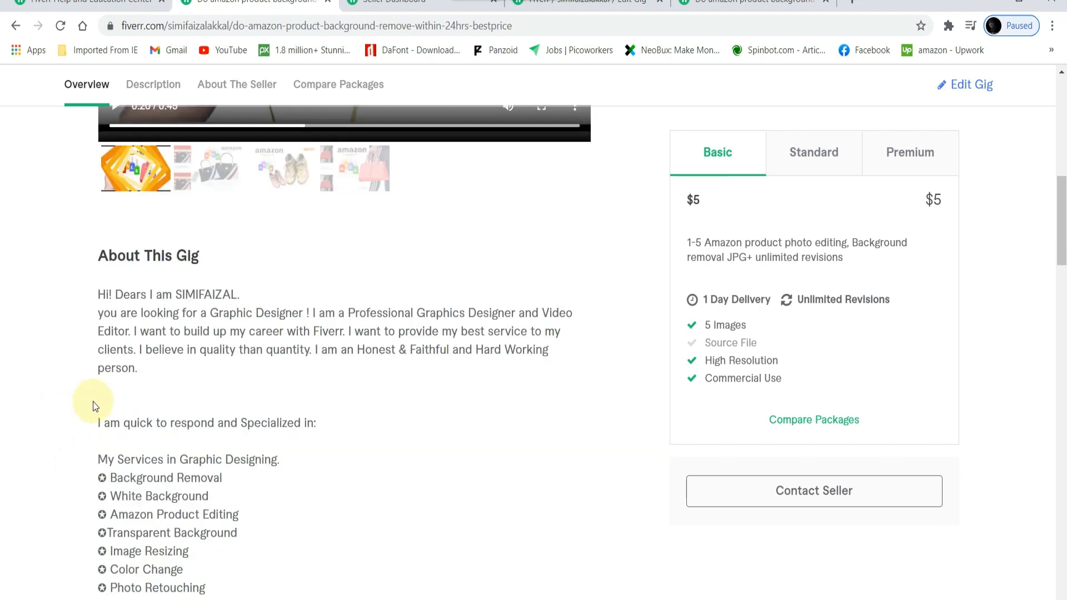
pyautogui.scroll(-8, 78, 384)
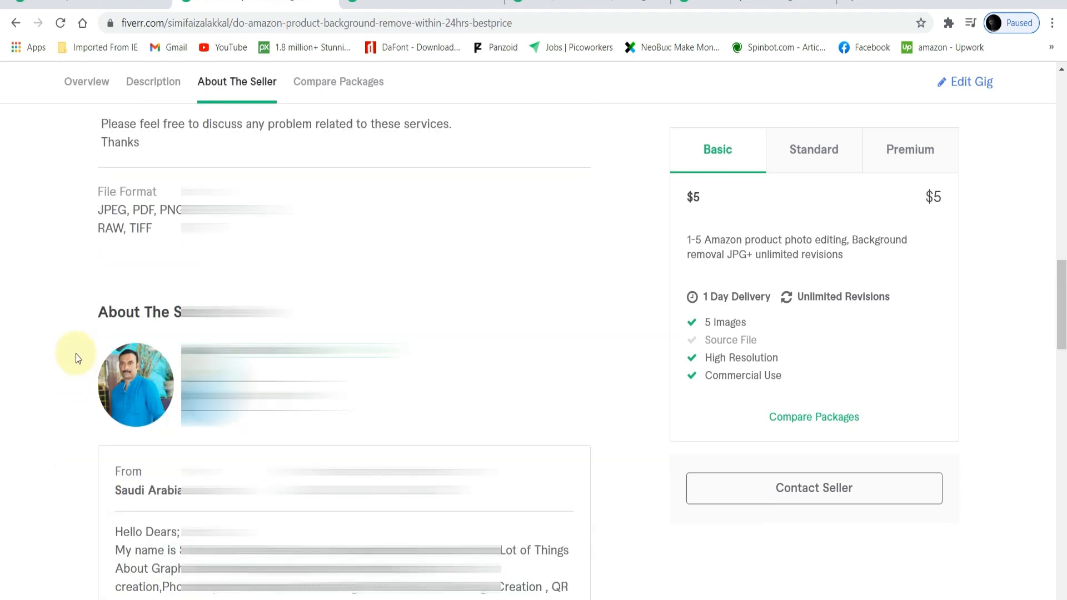
pyautogui.scroll(-3, 83, 350)
pyautogui.scroll(-4, 86, 358)
pyautogui.scroll(-5, 95, 345)
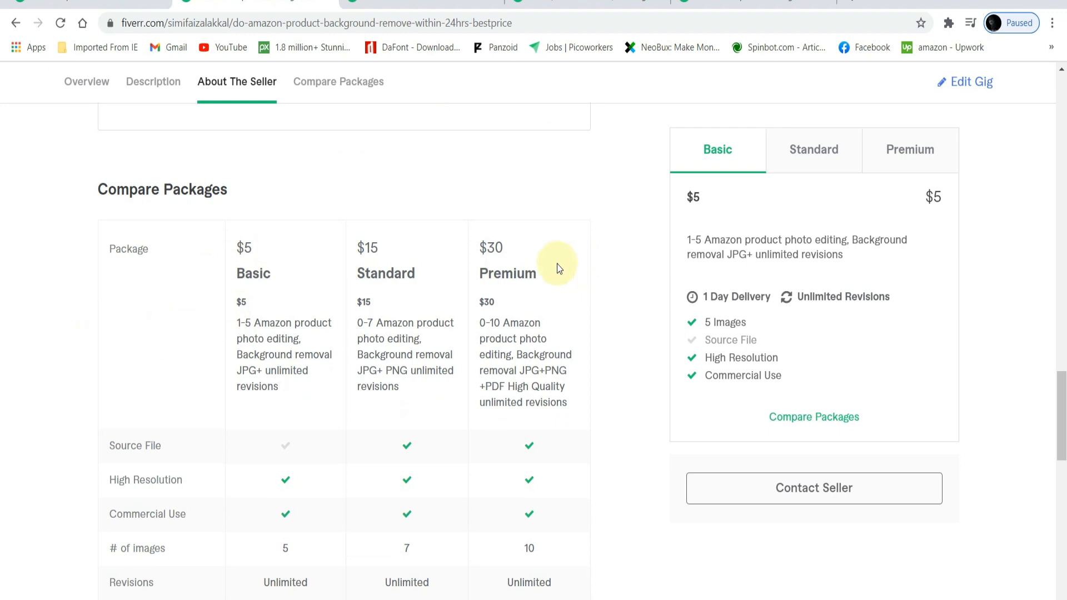
pyautogui.scroll(-1, 554, 291)
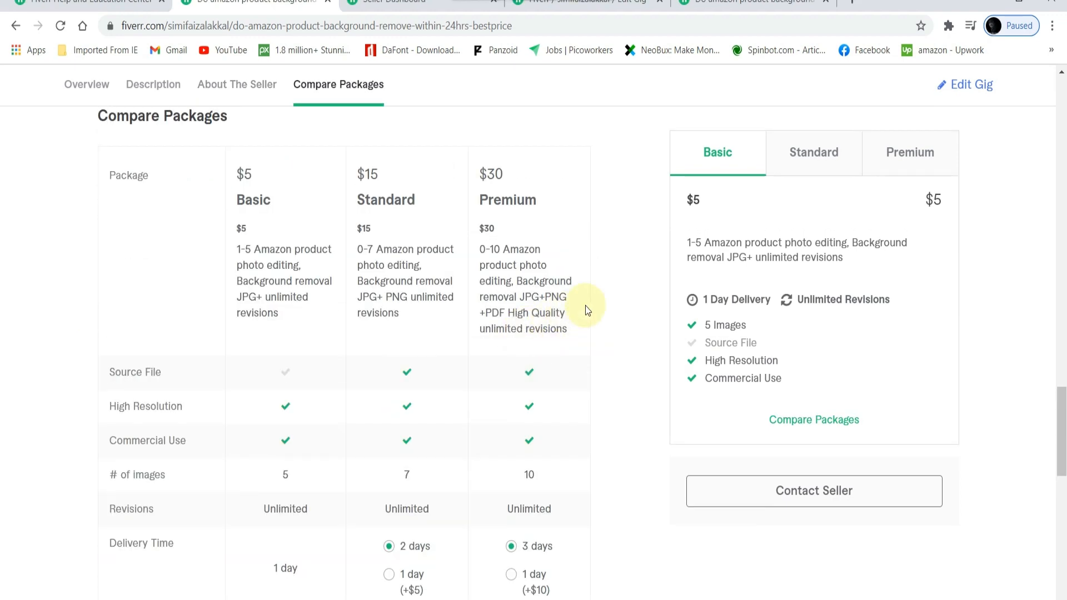
pyautogui.scroll(12, 587, 310)
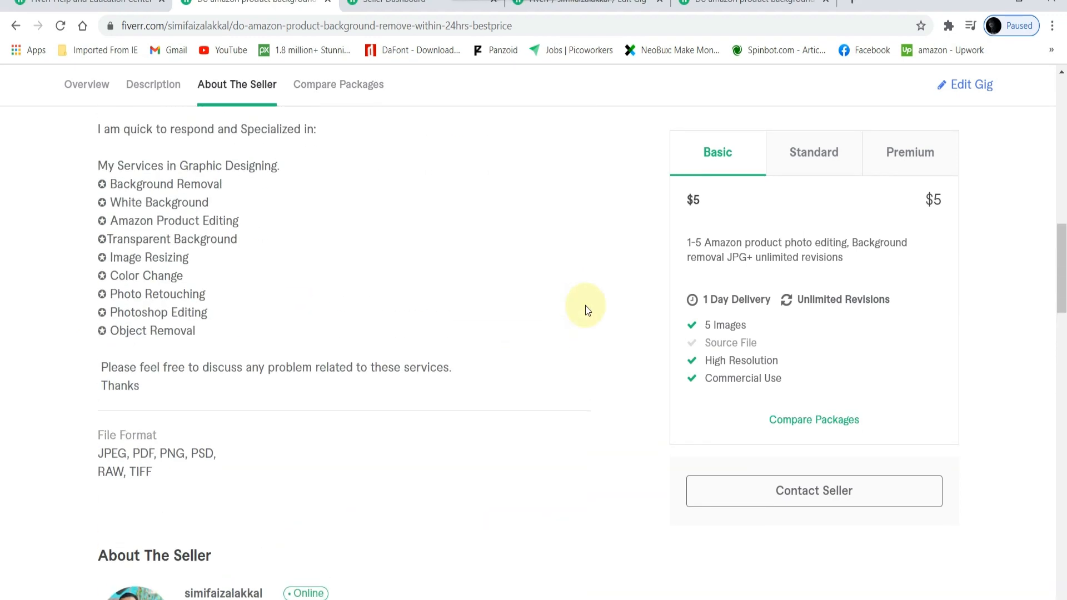
pyautogui.scroll(3, 588, 310)
pyautogui.scroll(10, 592, 315)
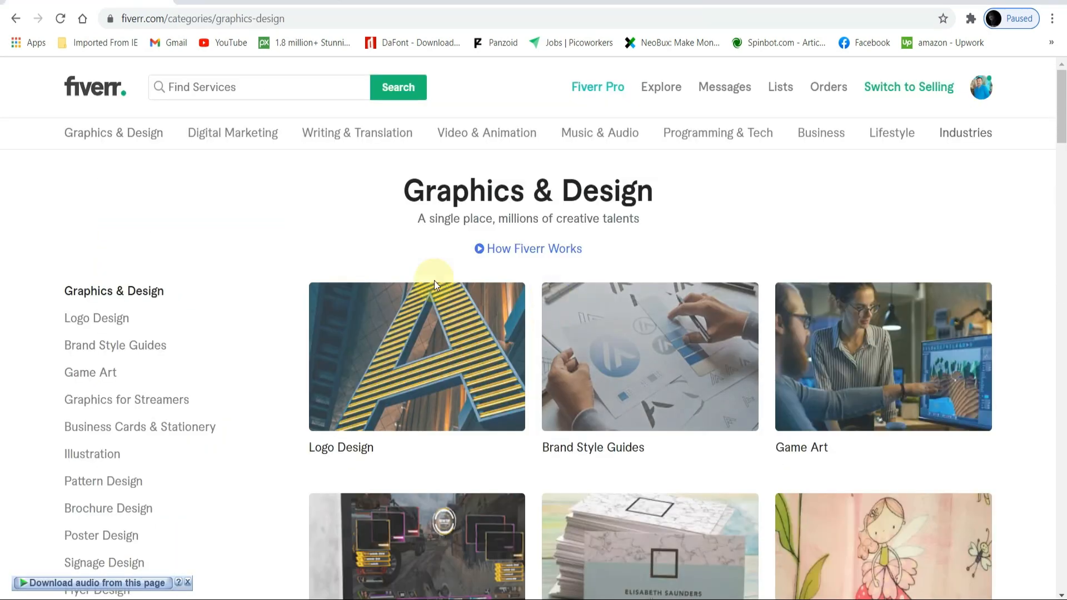
# Step: Search Fiverr services for "amazon product background remove job" using the suggestion for "ama"
pyautogui.click(279, 86)
pyautogui.write('ama')
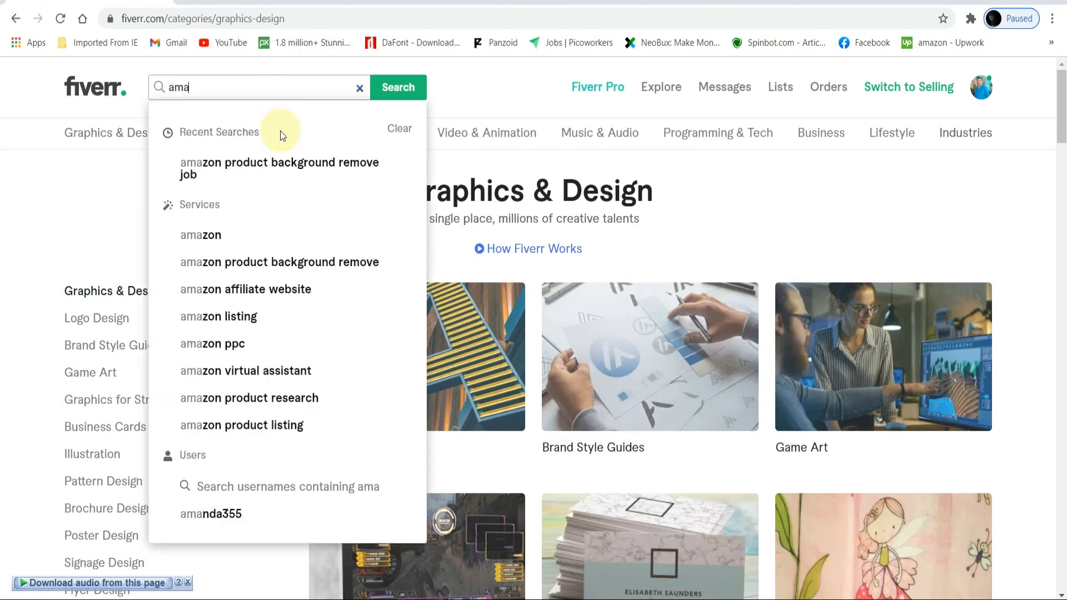
pyautogui.click(274, 183)
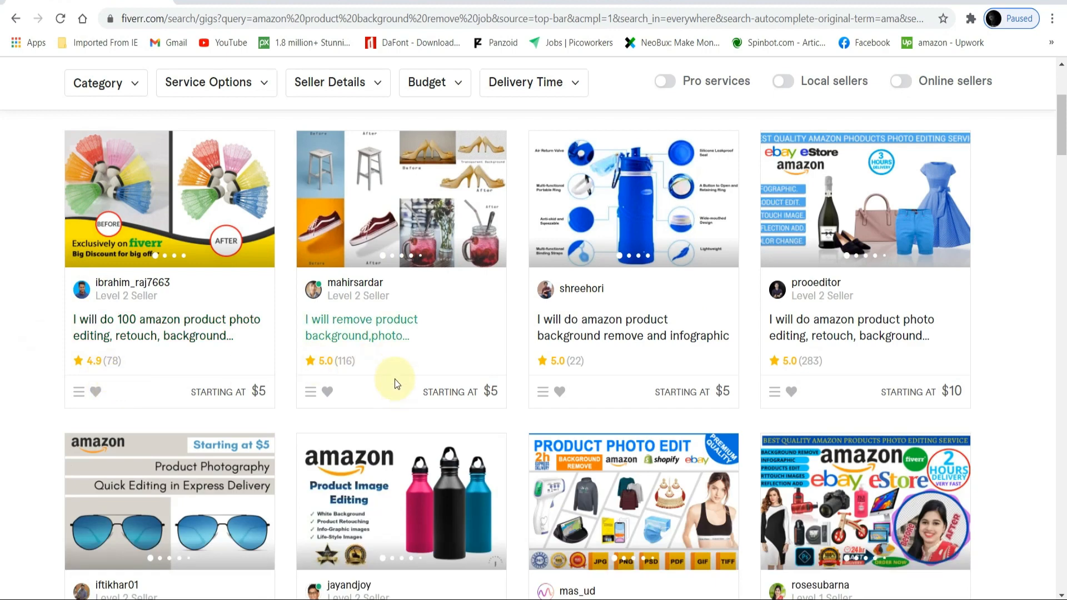
# Step: Browse the competing Amazon background removal gigs, comparing their cover images, seller levels, ratings and starting prices
pyautogui.scroll(-5, 124, 366)
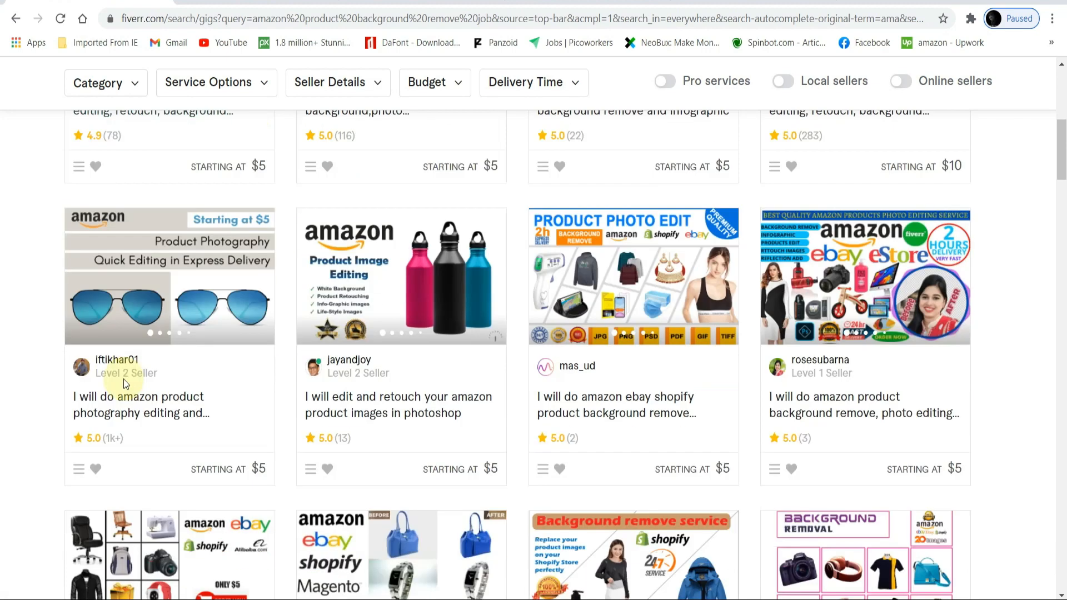
pyautogui.scroll(2, 123, 379)
pyautogui.scroll(-3, 123, 383)
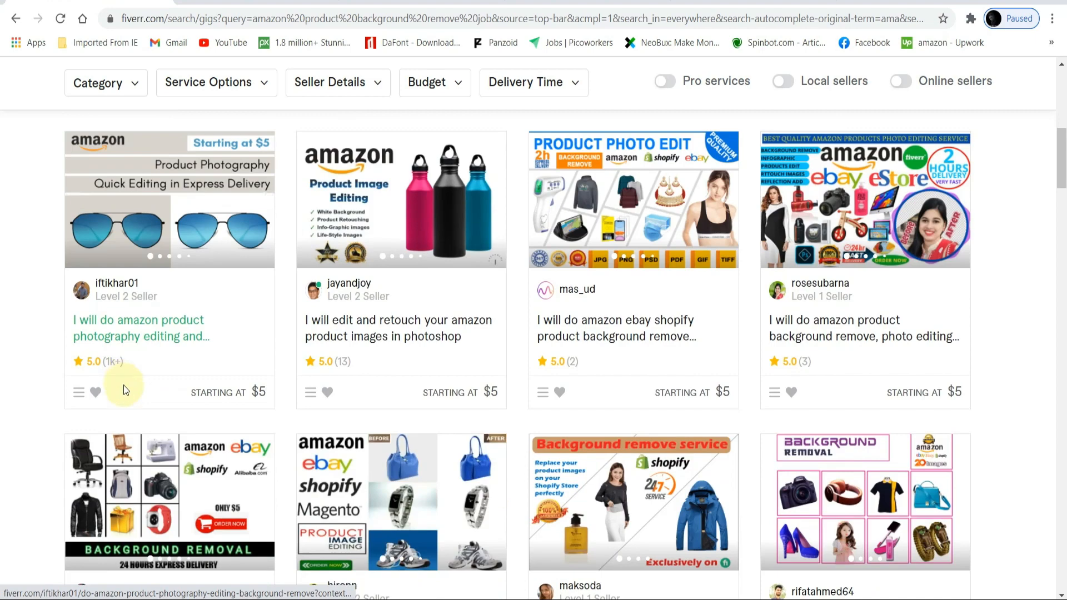
pyautogui.scroll(-3, 105, 387)
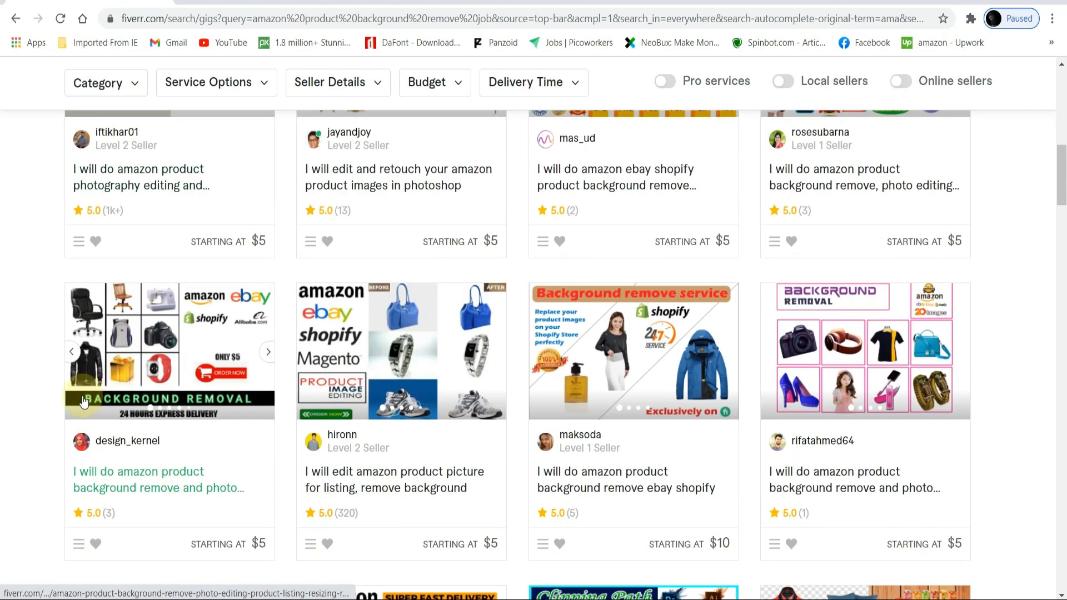
pyautogui.scroll(-3, 43, 412)
pyautogui.scroll(-4, 43, 417)
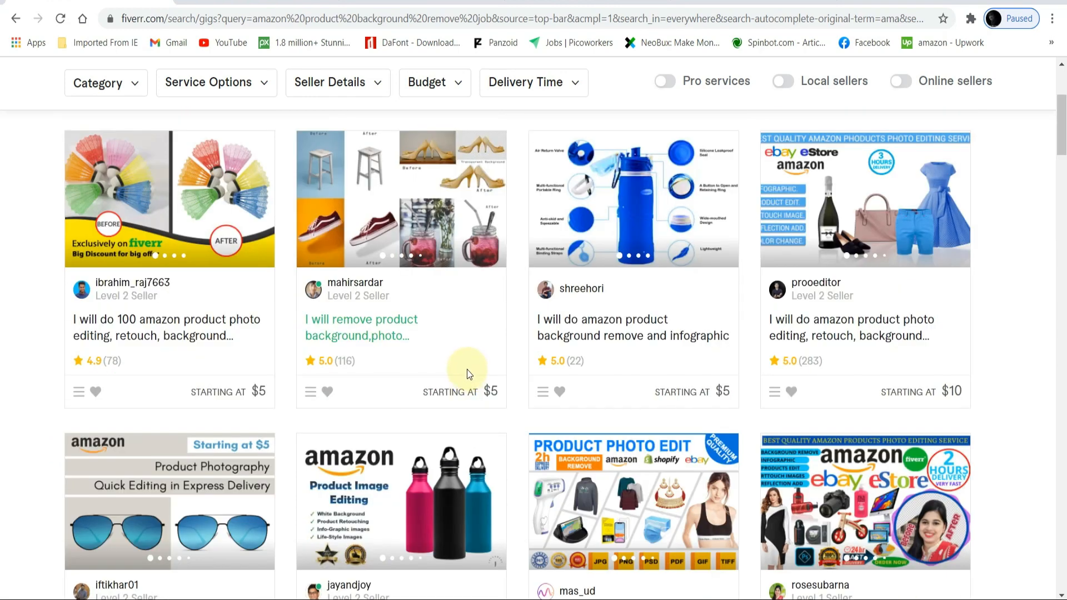
pyautogui.scroll(3, 468, 373)
pyautogui.scroll(-3, 468, 383)
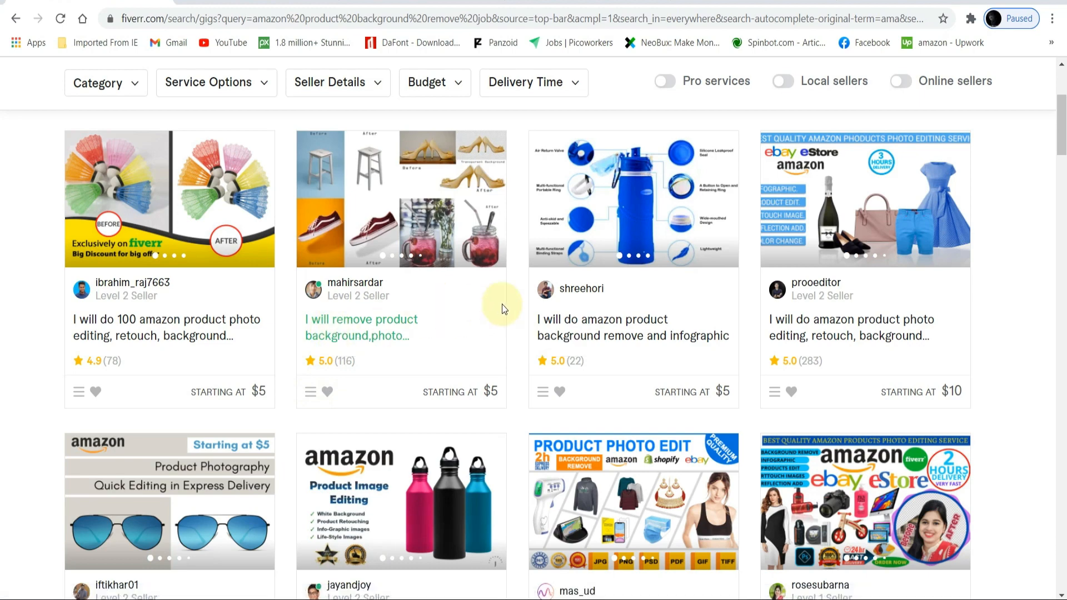
# Step: Copy the full title of the seller's own existing Amazon background removal gig
pyautogui.click(770, 2)
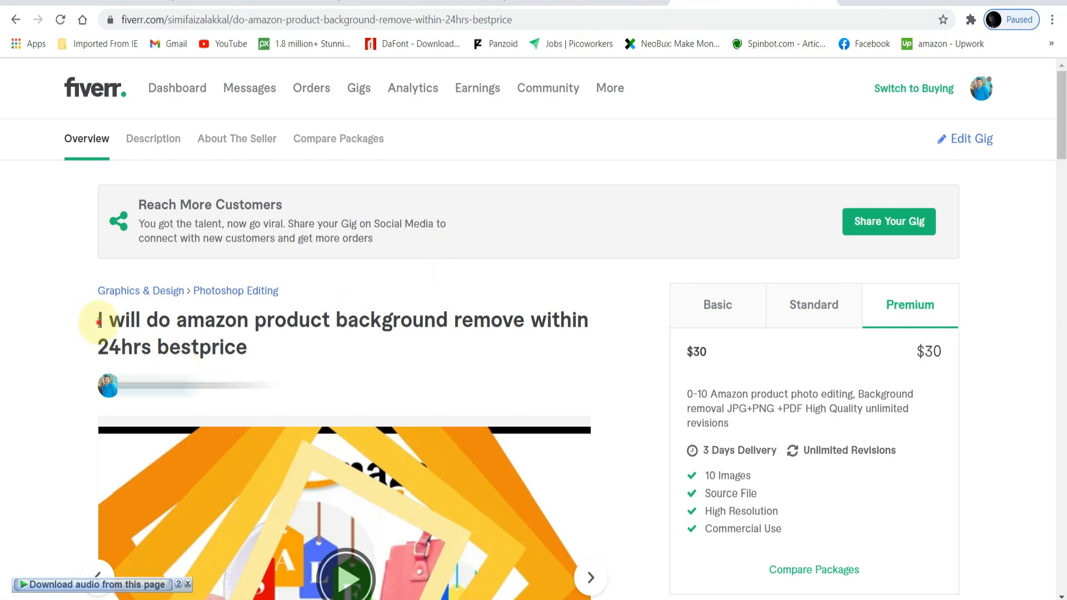
pyautogui.moveTo(100, 321); pyautogui.dragTo(231, 348)
pyautogui.hotkey('ctrl', 'c')
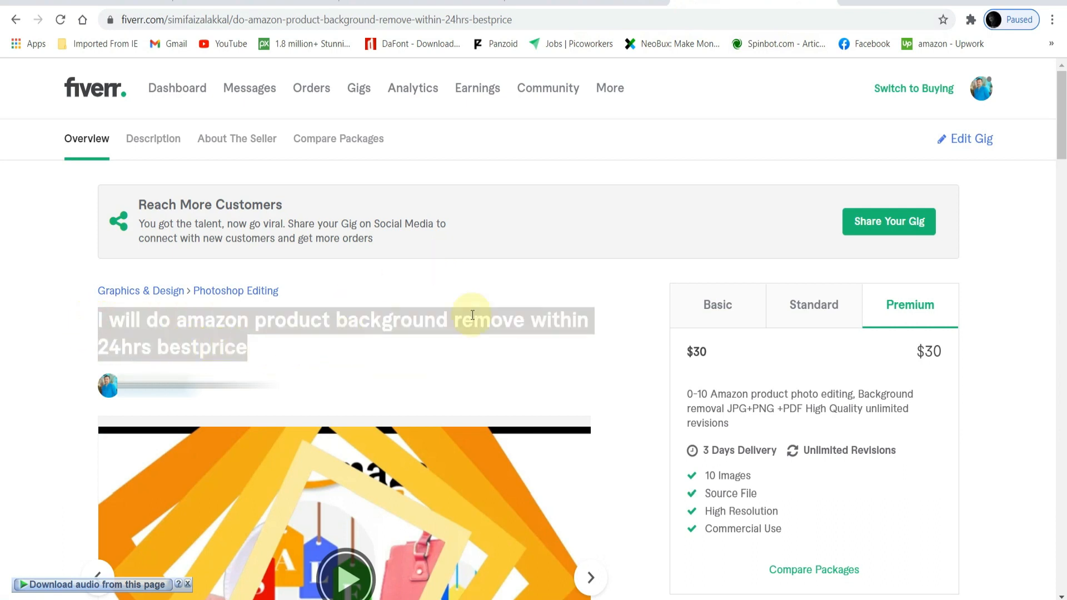
pyautogui.click(692, 168)
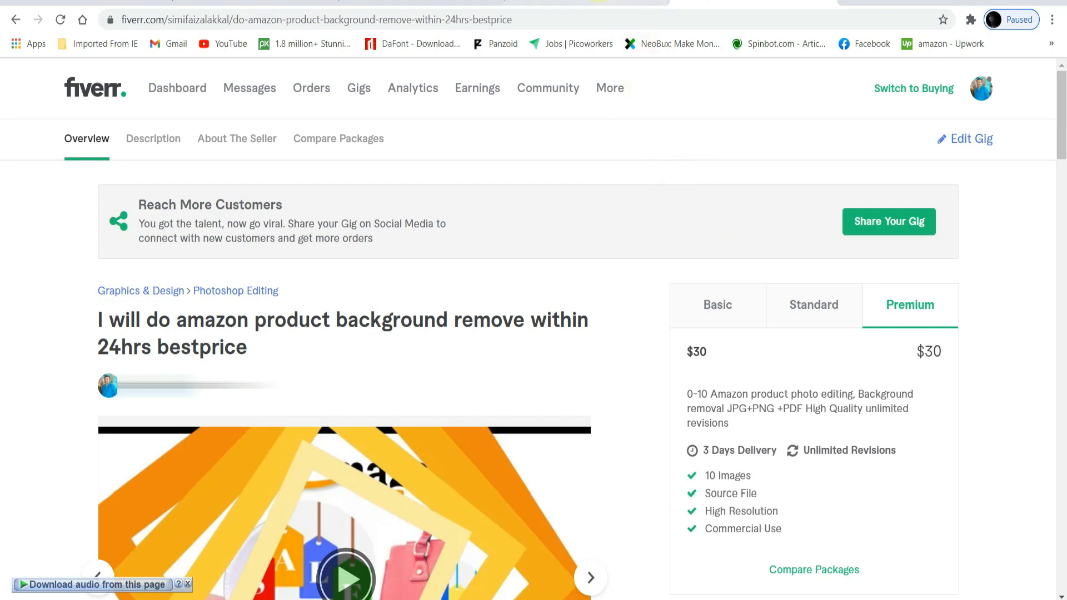
# Step: Go from the seller profile to the gig management page and start creating a new gig
pyautogui.click(586, 1)
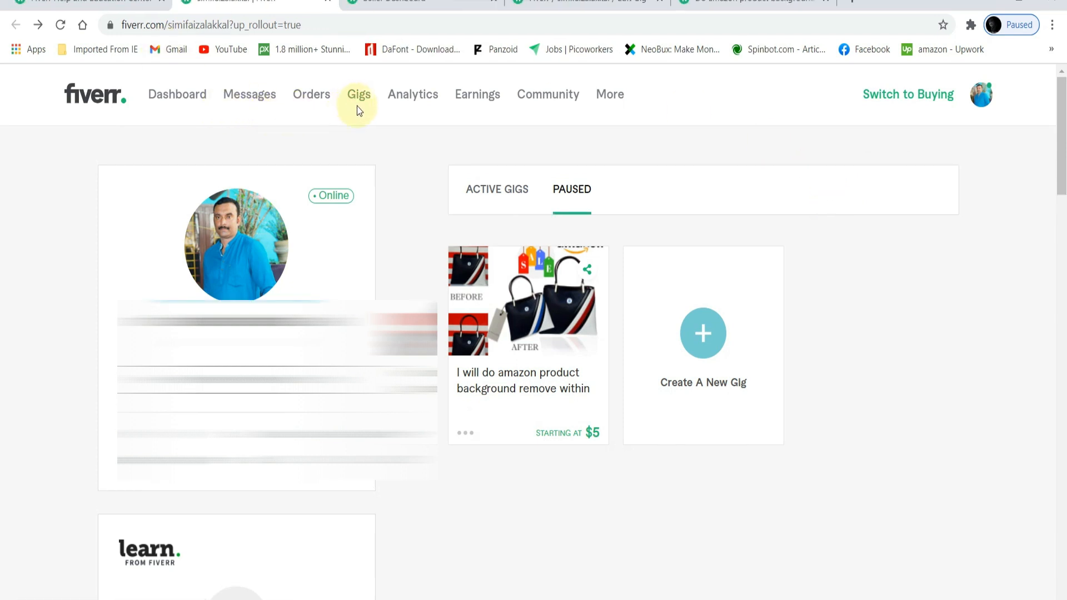
pyautogui.click(355, 99)
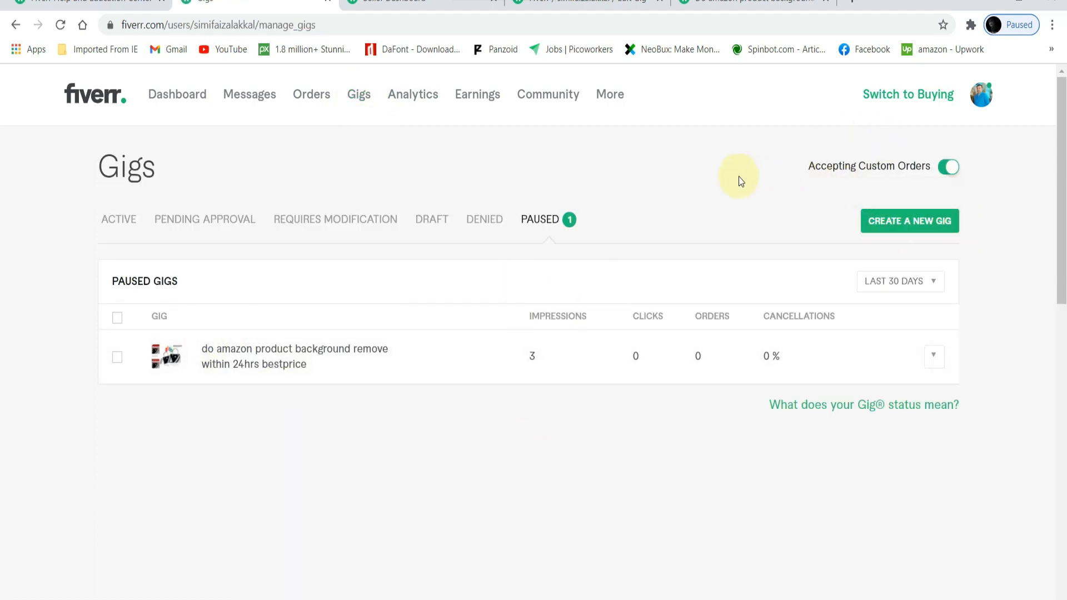
pyautogui.click(913, 222)
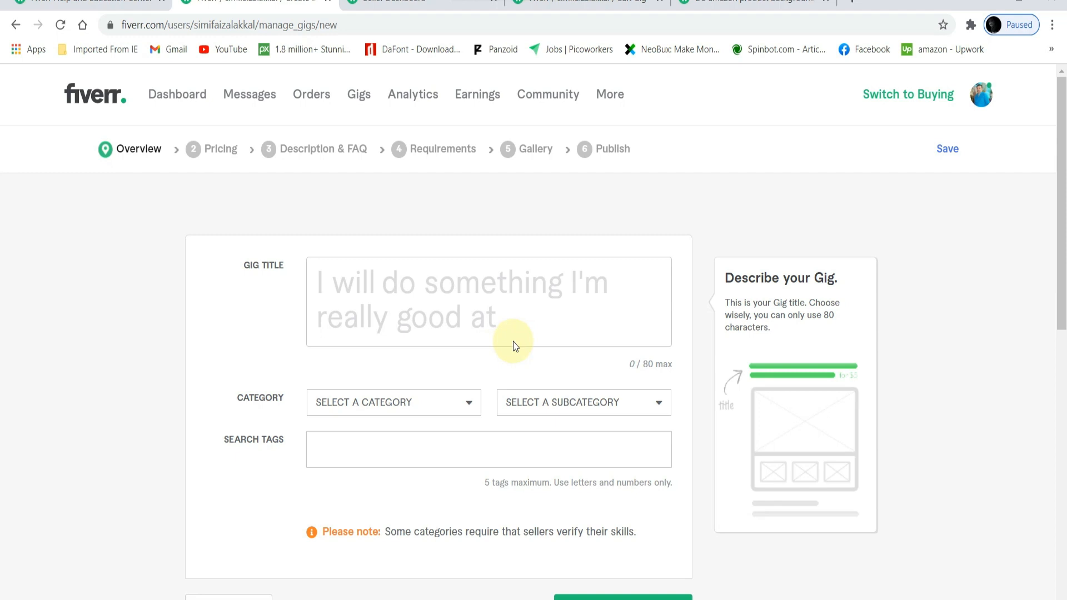
# Step: Paste the copied text as the gig title, "do amazon product background remove within 24hrs bestprice", and check its ending
pyautogui.click(535, 334)
pyautogui.hotkey('ctrl', 'v')
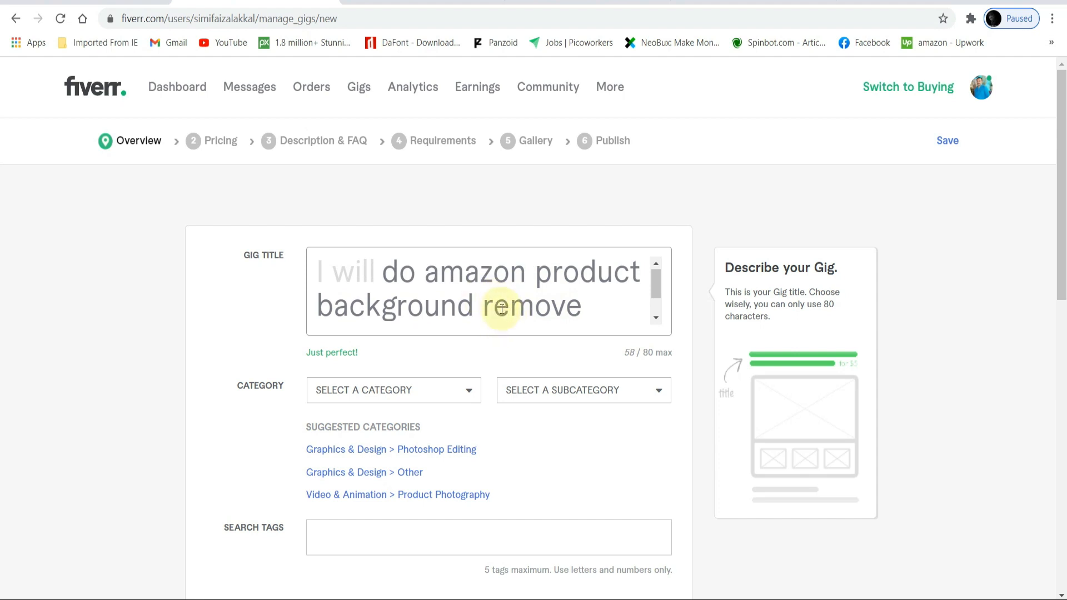
pyautogui.scroll(-1, 495, 317)
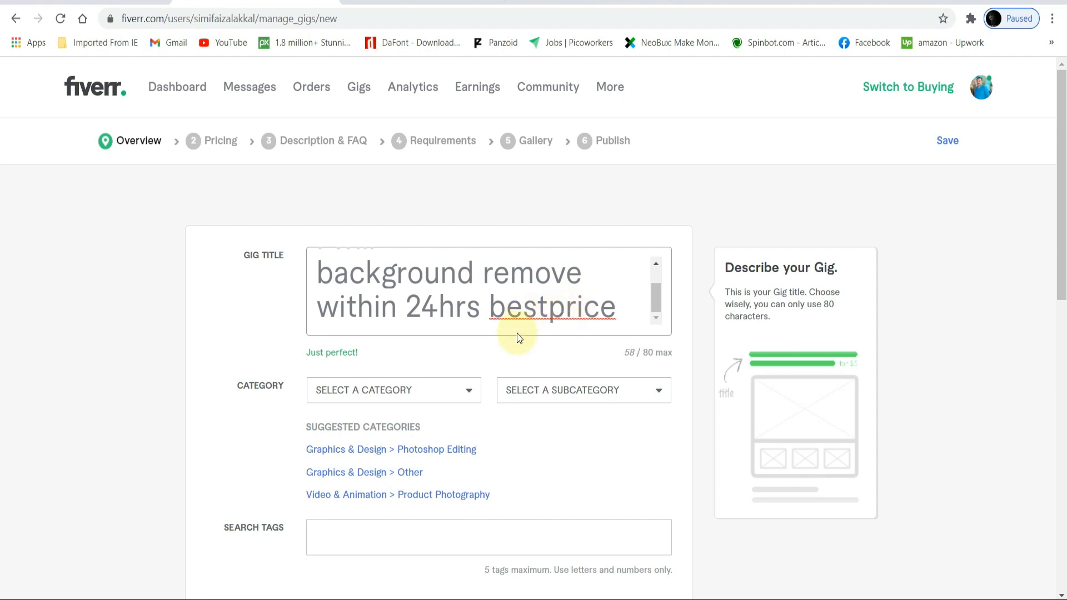
# Step: Set the gig's category to Graphics & Design and its subcategory to Photoshop Editing
pyautogui.scroll(-1, 489, 356)
pyautogui.click(469, 315)
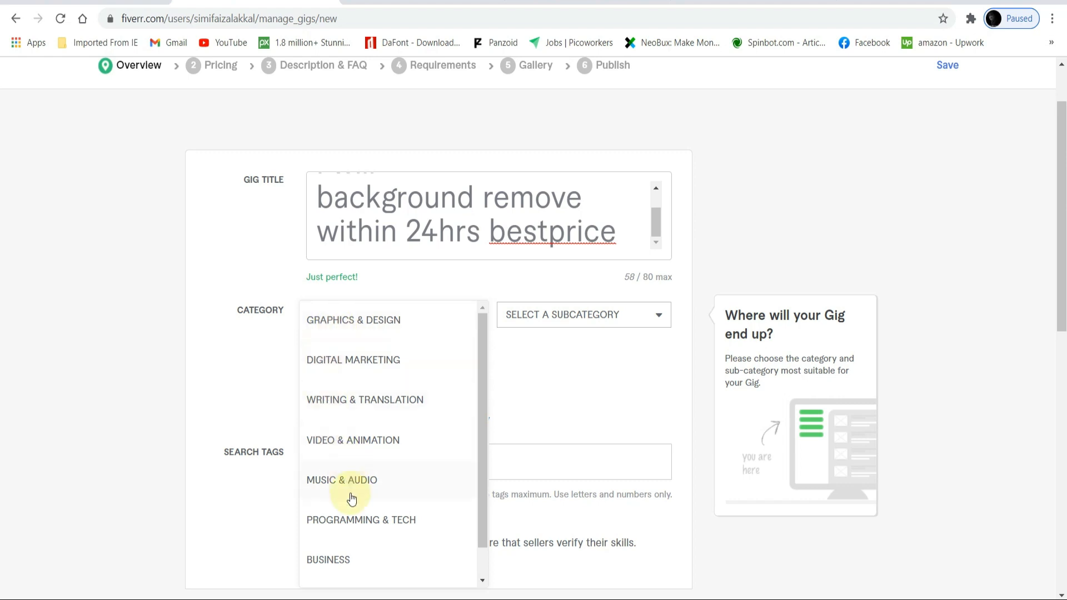
pyautogui.scroll(-1, 350, 492)
pyautogui.scroll(1, 350, 500)
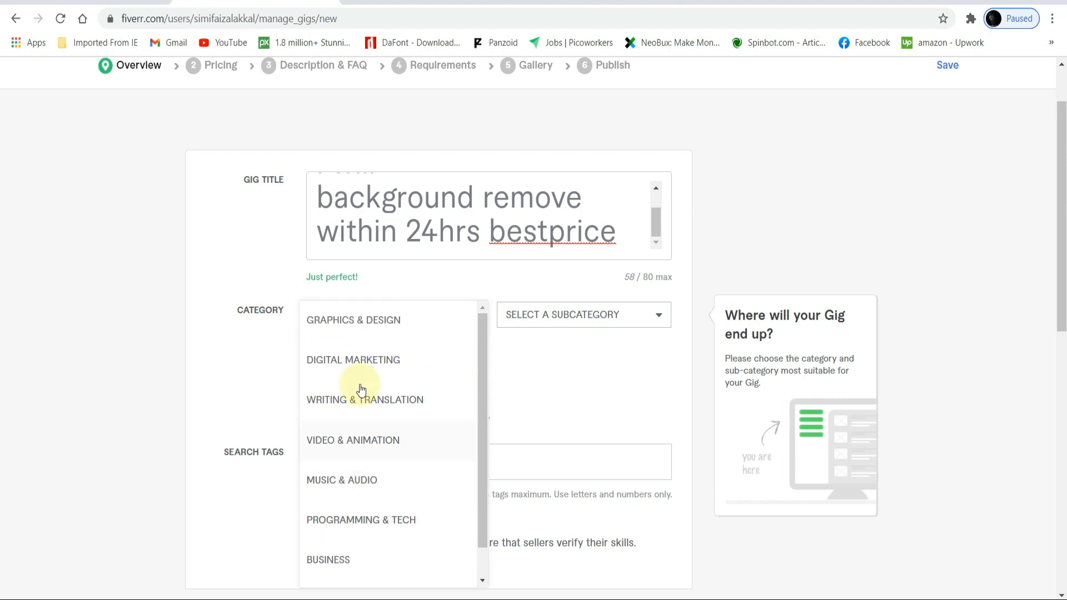
pyautogui.click(357, 325)
pyautogui.click(643, 324)
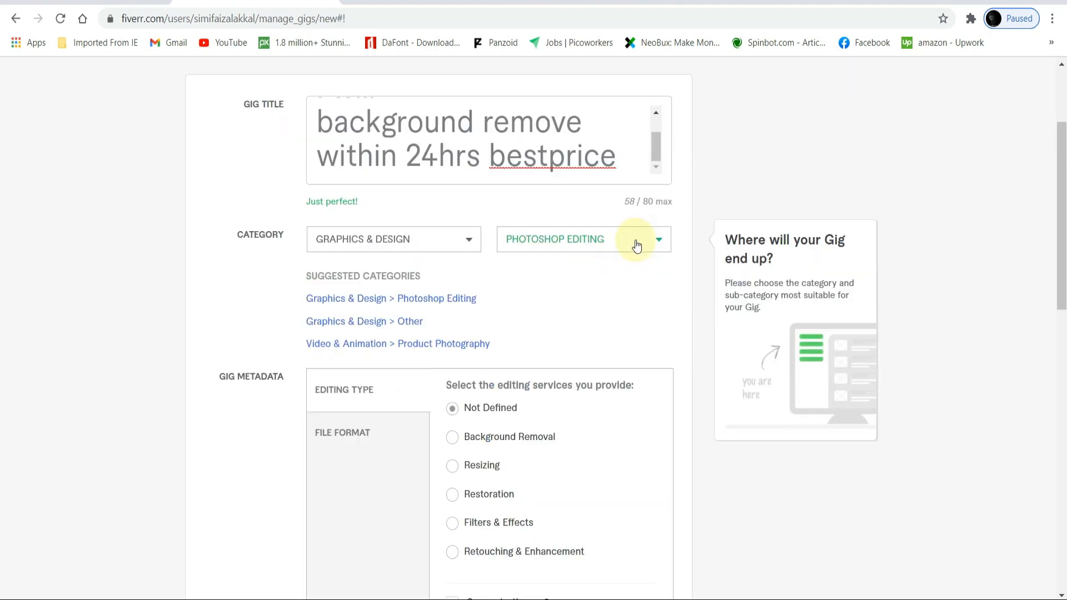
pyautogui.click(639, 245)
pyautogui.click(638, 242)
pyautogui.click(639, 245)
pyautogui.scroll(2, 649, 318)
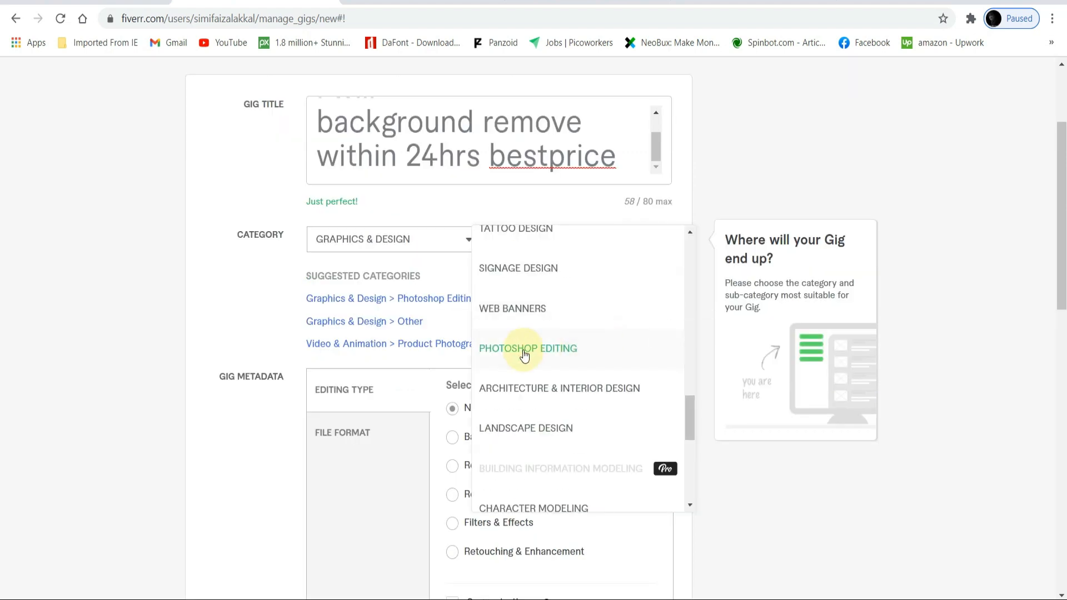
pyautogui.click(545, 350)
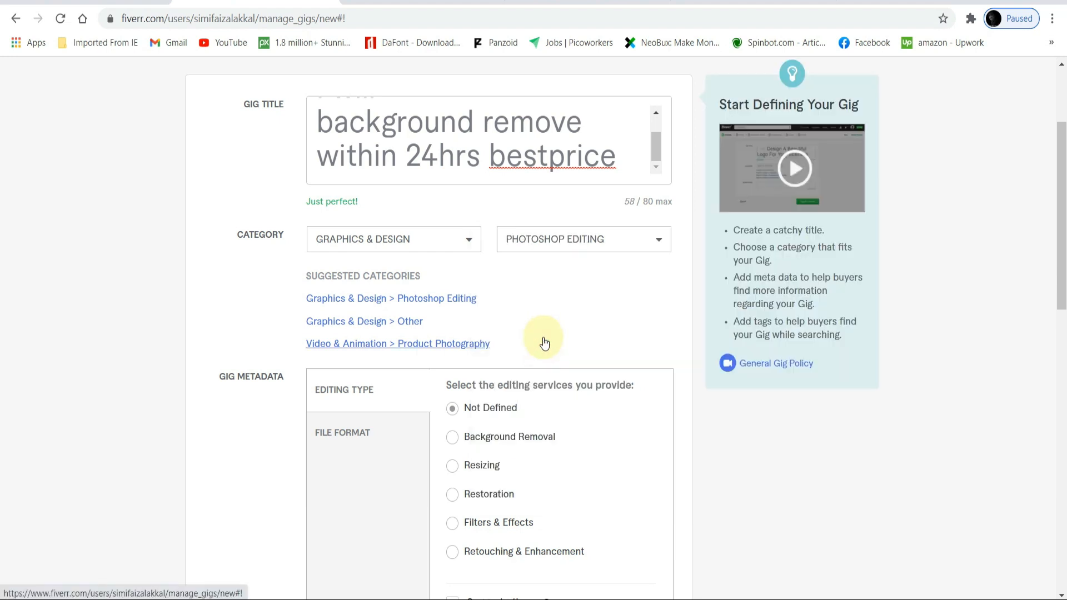
# Step: Choose Background Removal as the editing type in the gig metadata
pyautogui.scroll(-3, 272, 439)
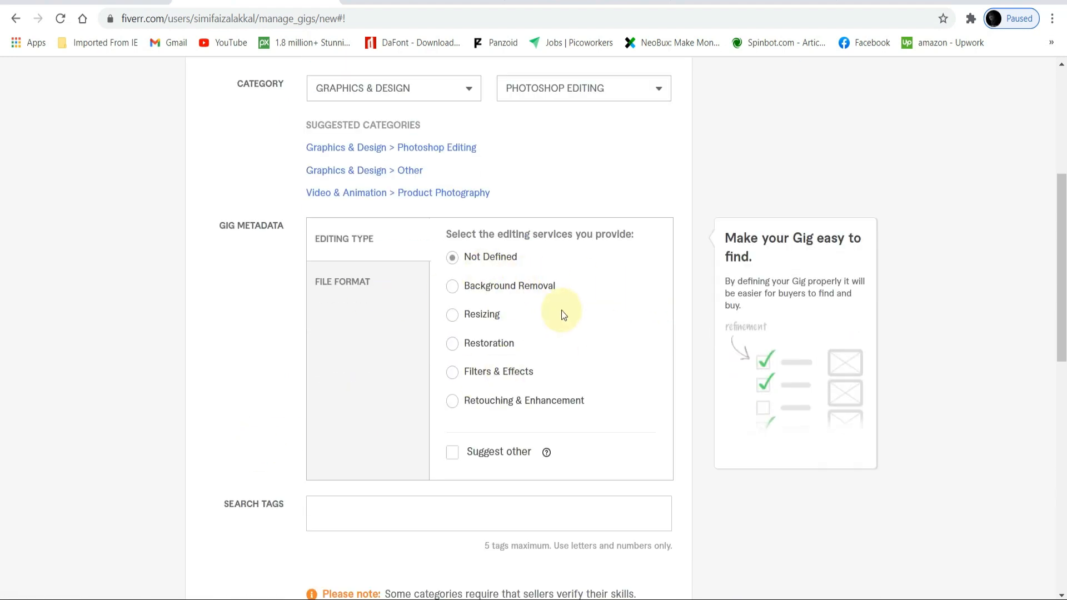
pyautogui.click(455, 289)
pyautogui.click(453, 315)
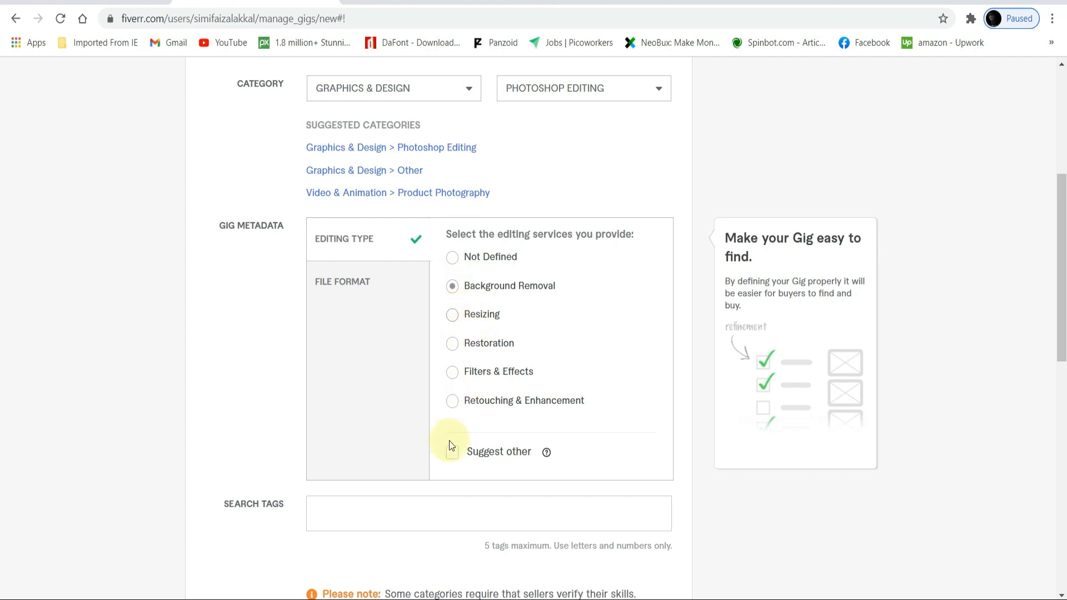
# Step: Start on the new gig's search tags and review the tags in the existing Amazon background removal gig's edit page
pyautogui.scroll(-3, 423, 389)
pyautogui.click(352, 362)
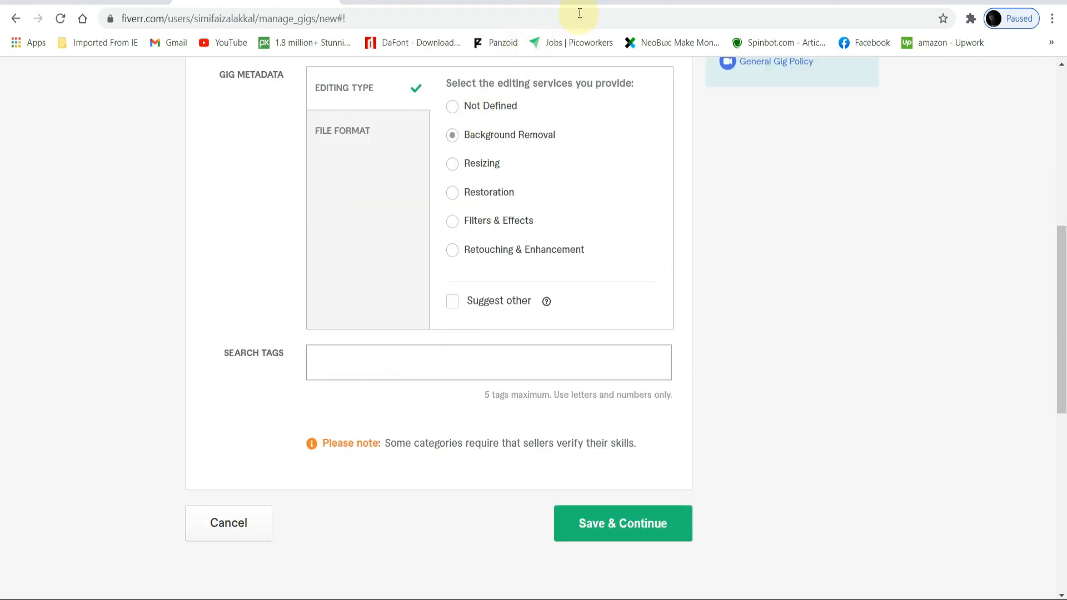
pyautogui.click(640, 2)
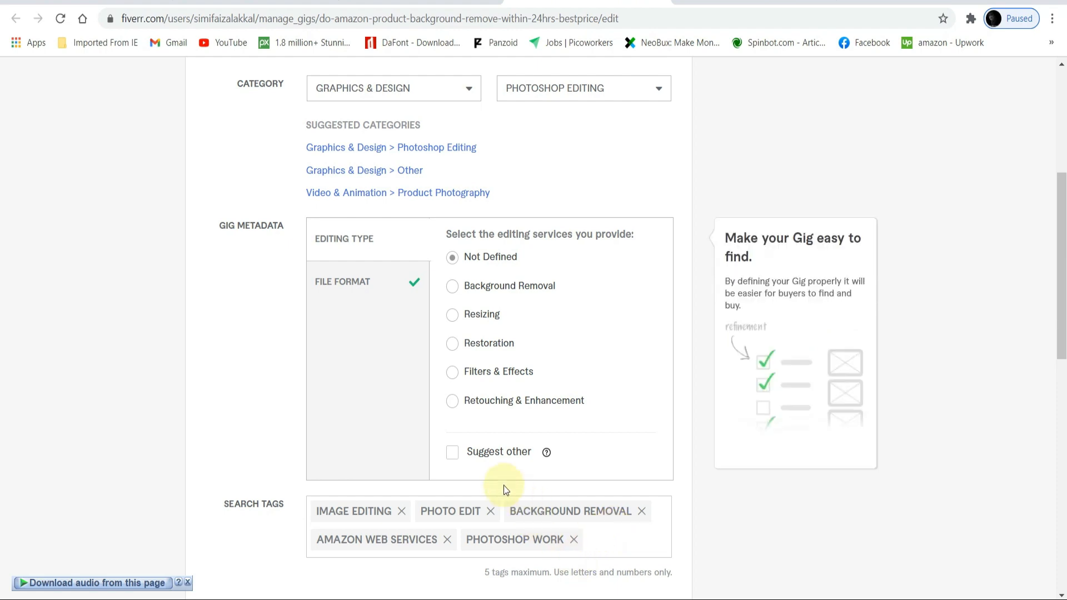
pyautogui.scroll(5, 622, 496)
pyautogui.scroll(-4, 621, 497)
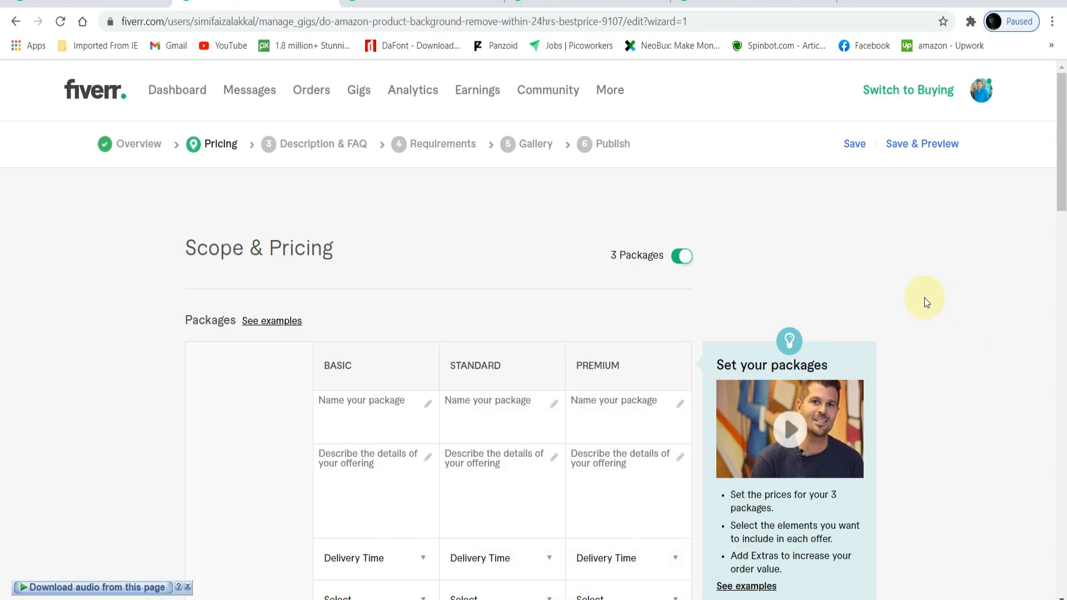
# Step: Name the Basic, Standard and Premium packages 5, 15 and 30
pyautogui.scroll(-1, 889, 260)
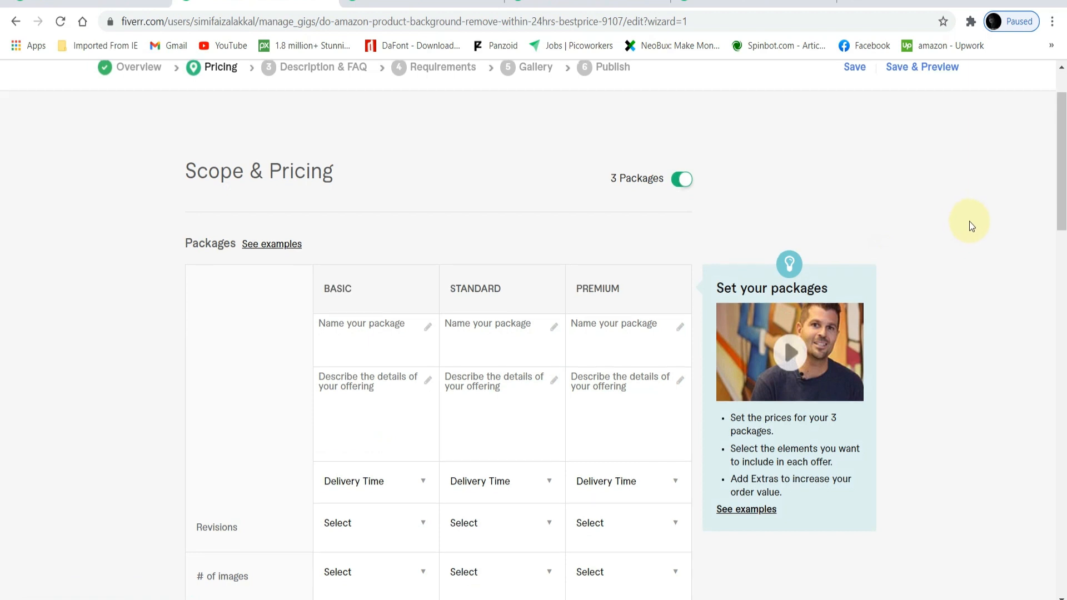
pyautogui.scroll(-1, 969, 222)
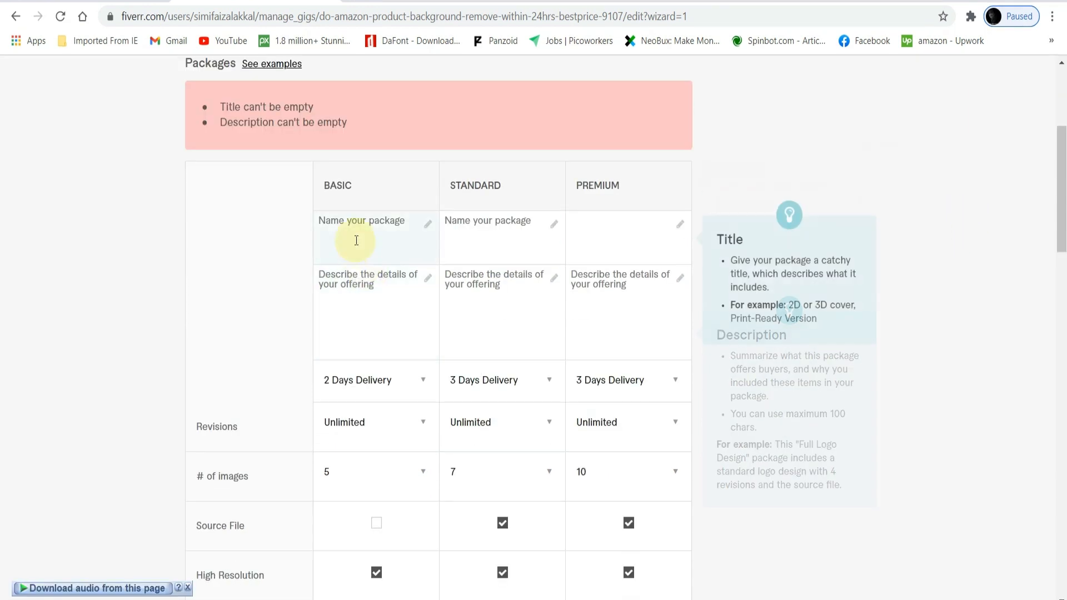
pyautogui.click(356, 235)
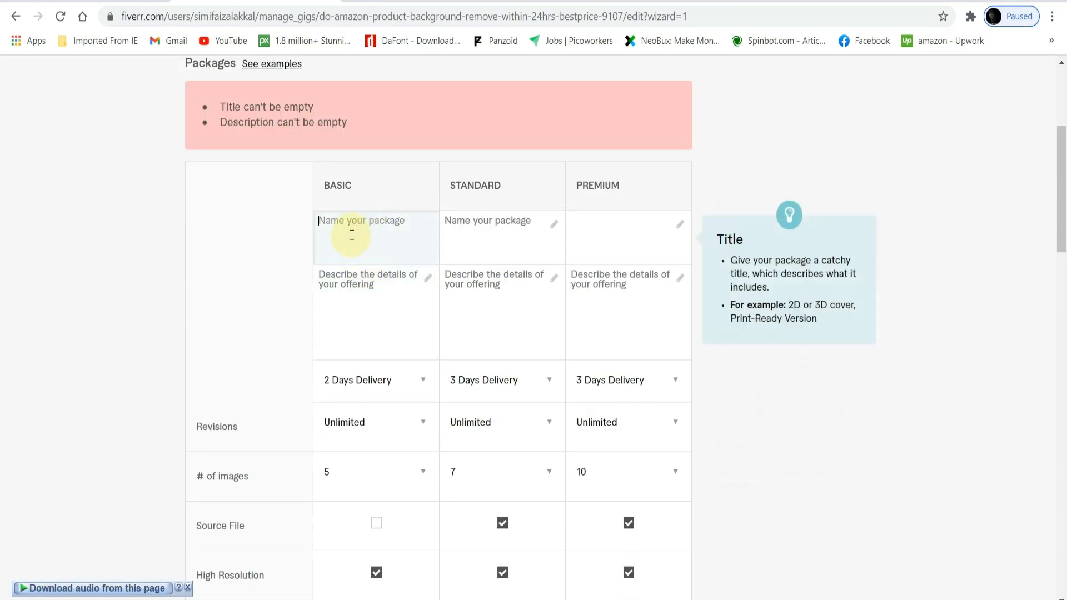
pyautogui.write('5')
pyautogui.click(511, 233)
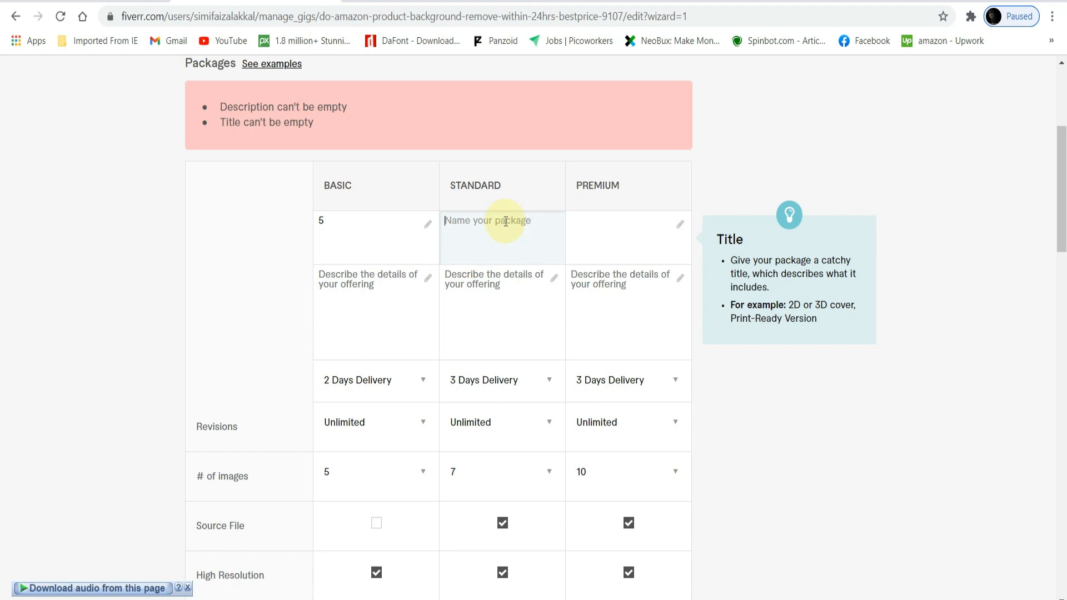
pyautogui.write('15')
pyautogui.click(626, 257)
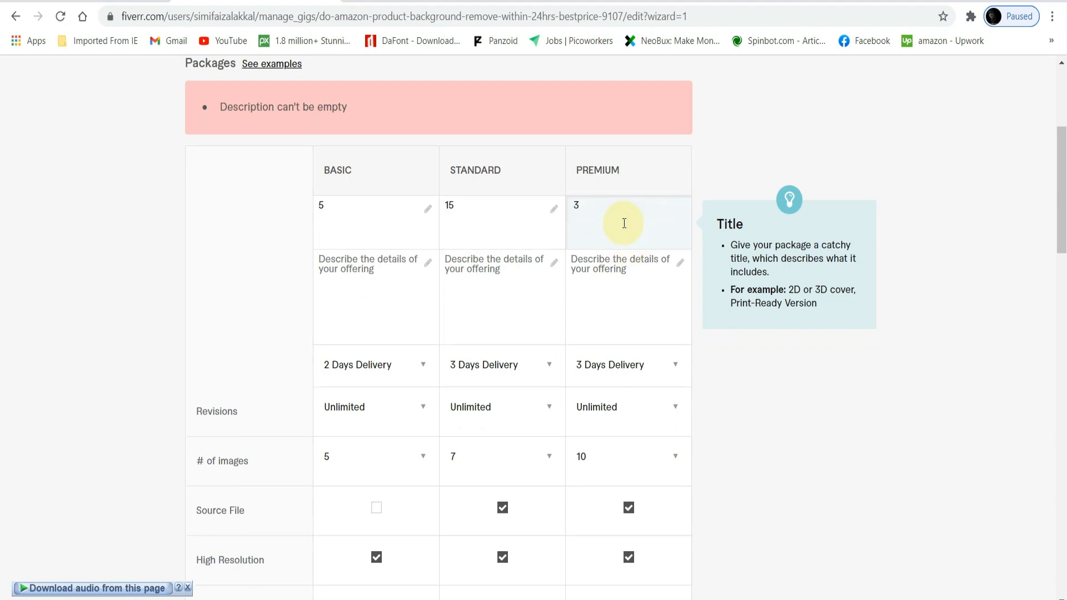
pyautogui.write('30')
pyautogui.click(1008, 122)
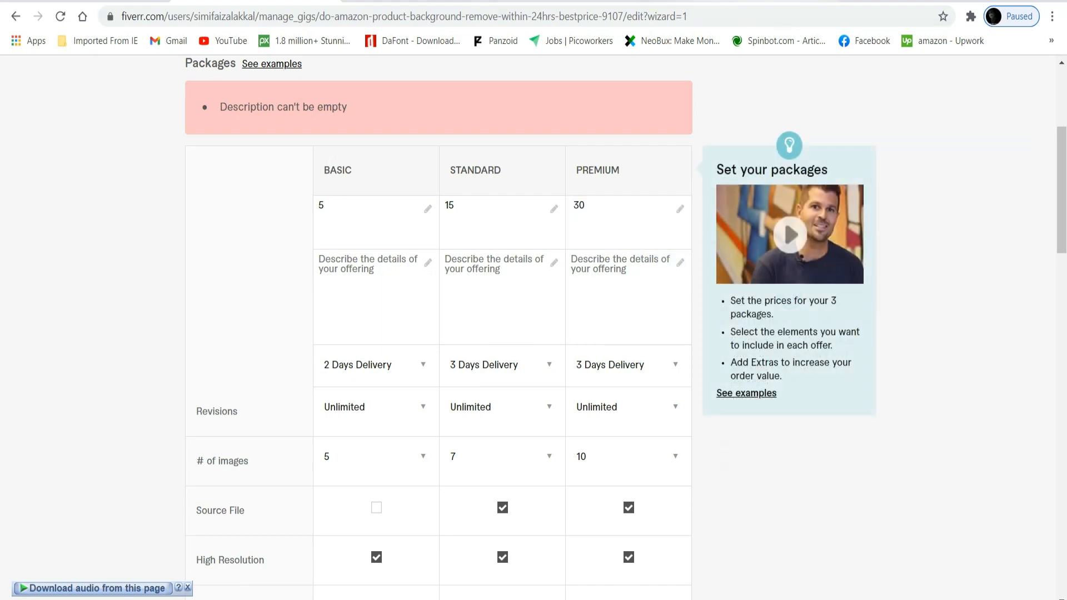
# Step: Copy the Basic description from the existing gig's package comparison and use it as the new Basic package name, "1-5 Amazon product photo editing, B"
pyautogui.click(786, 6)
pyautogui.scroll(-3, 280, 361)
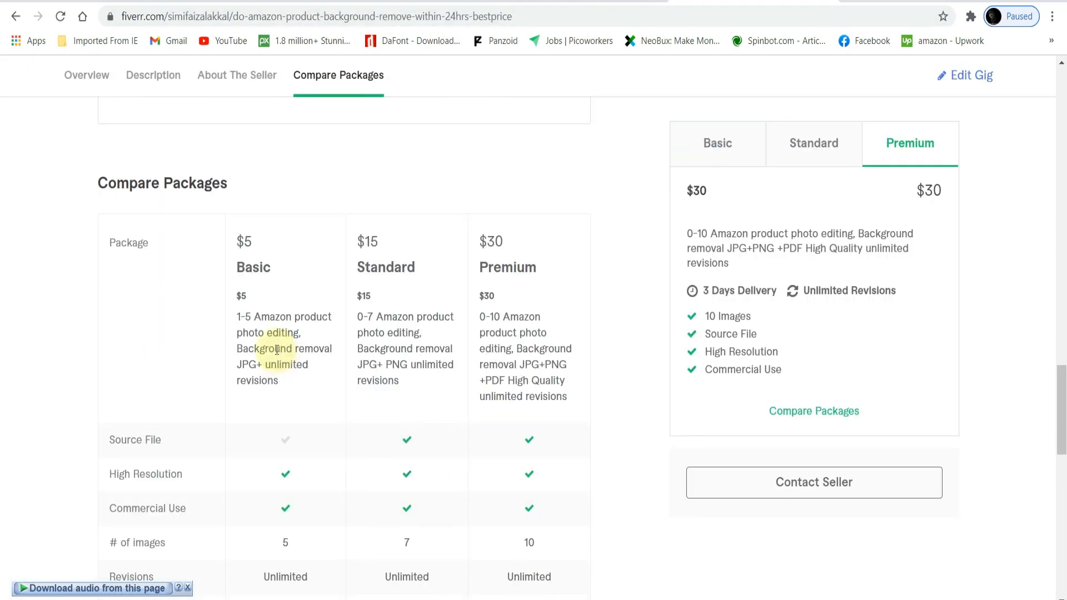
pyautogui.tripleClick(291, 333)
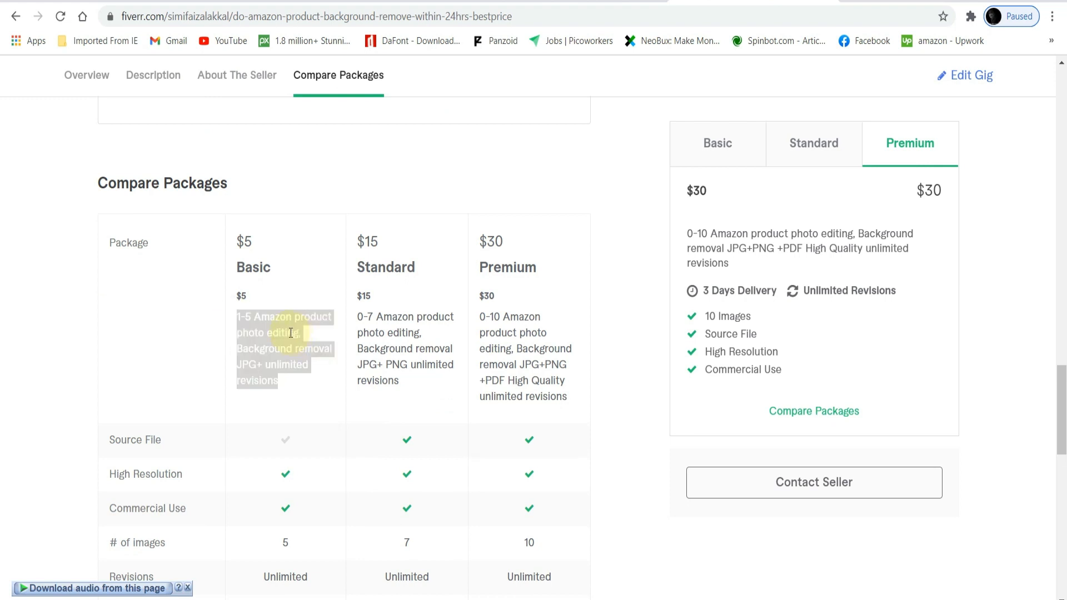
pyautogui.click(320, 227)
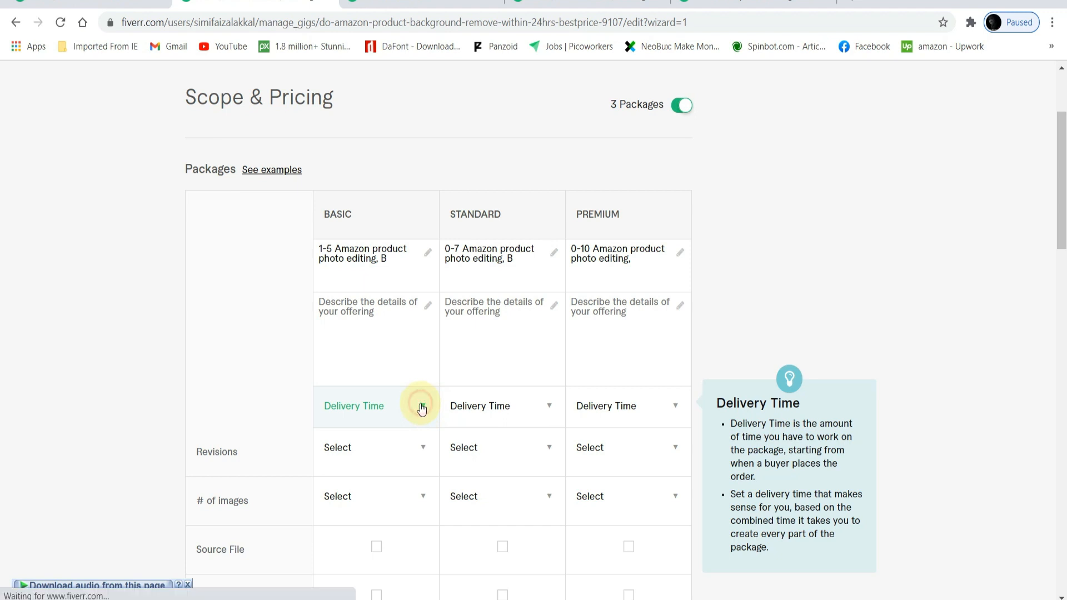
# Step: Set the delivery time to 1 day for Basic, 2 days for Standard and 3 days for Premium
pyautogui.click(422, 408)
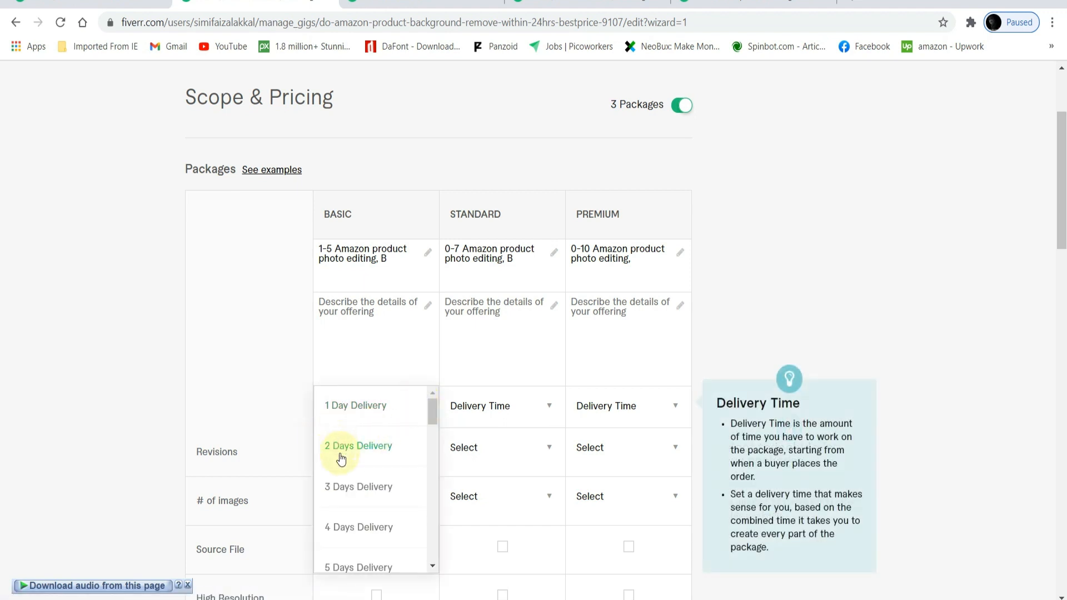
pyautogui.click(354, 405)
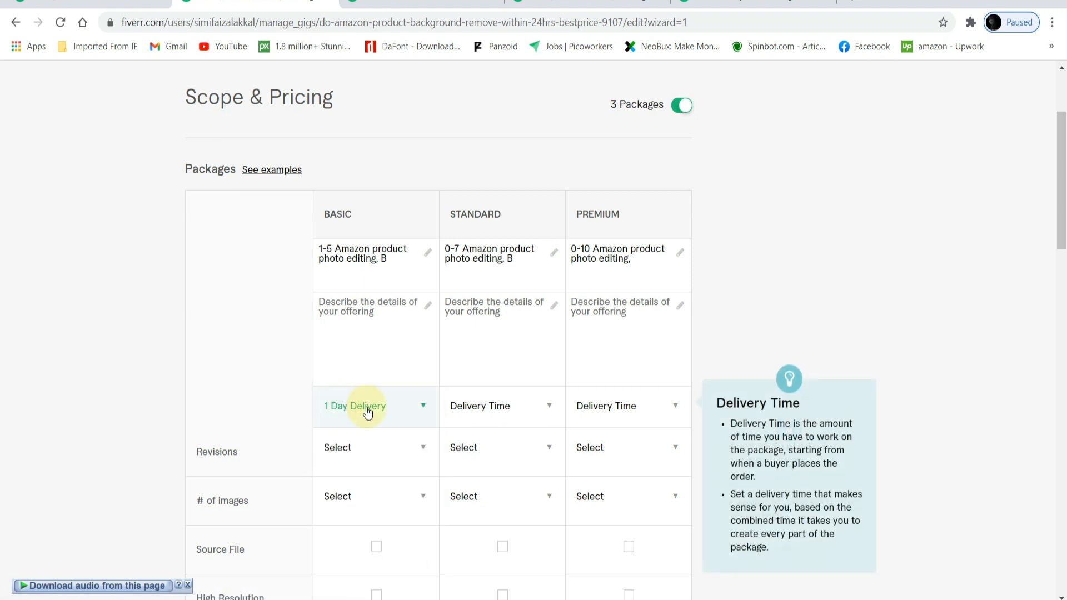
pyautogui.click(533, 410)
pyautogui.click(519, 445)
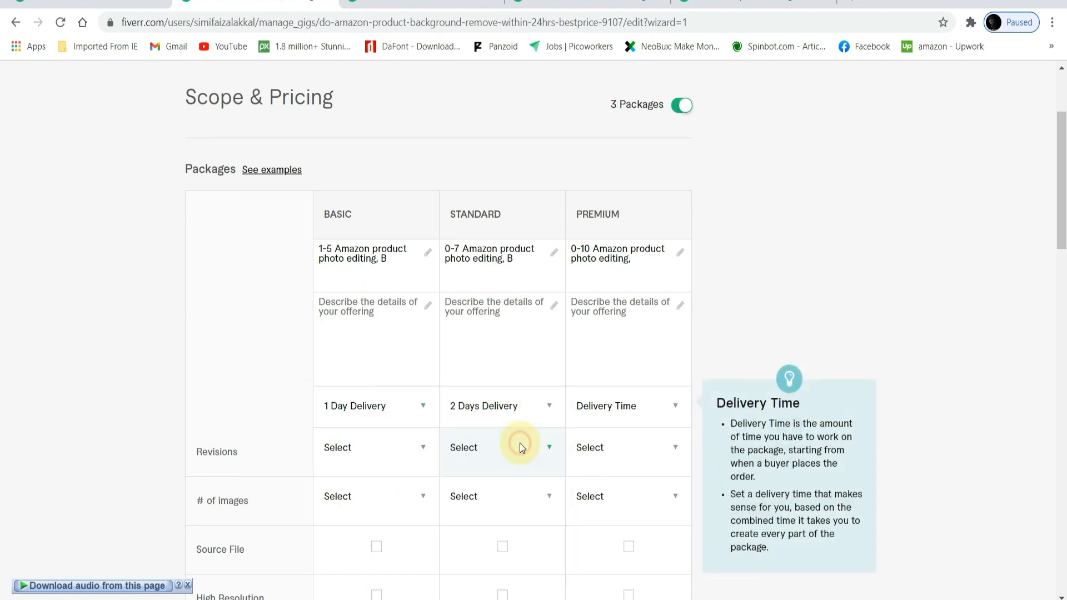
pyautogui.click(668, 416)
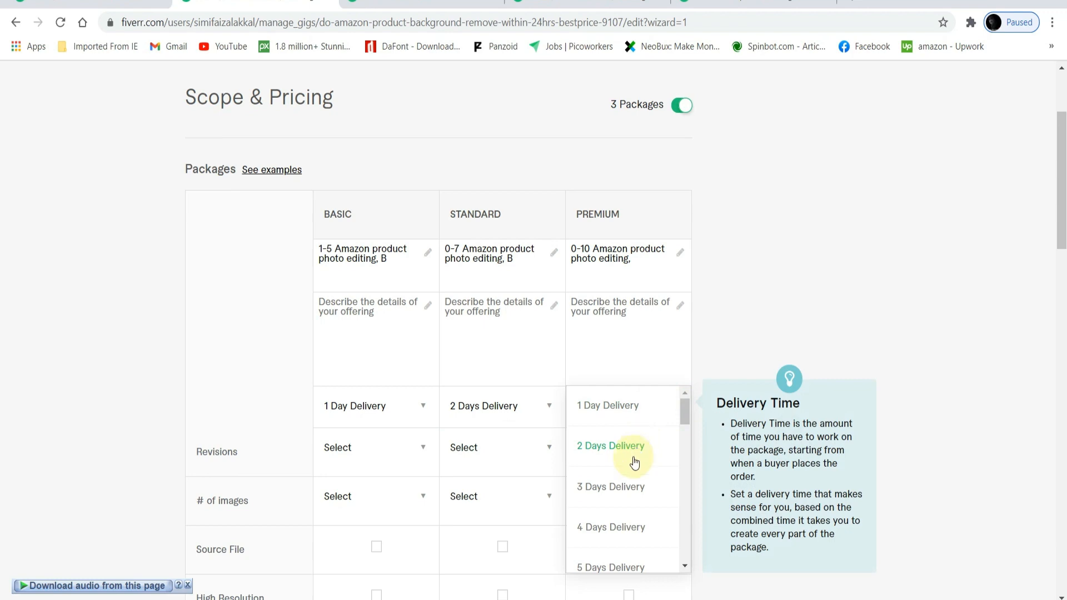
pyautogui.click(623, 486)
# Step: Set the revisions to Unlimited for the Basic, Standard and Premium packages, consulting the existing gig
pyautogui.scroll(-3, 409, 336)
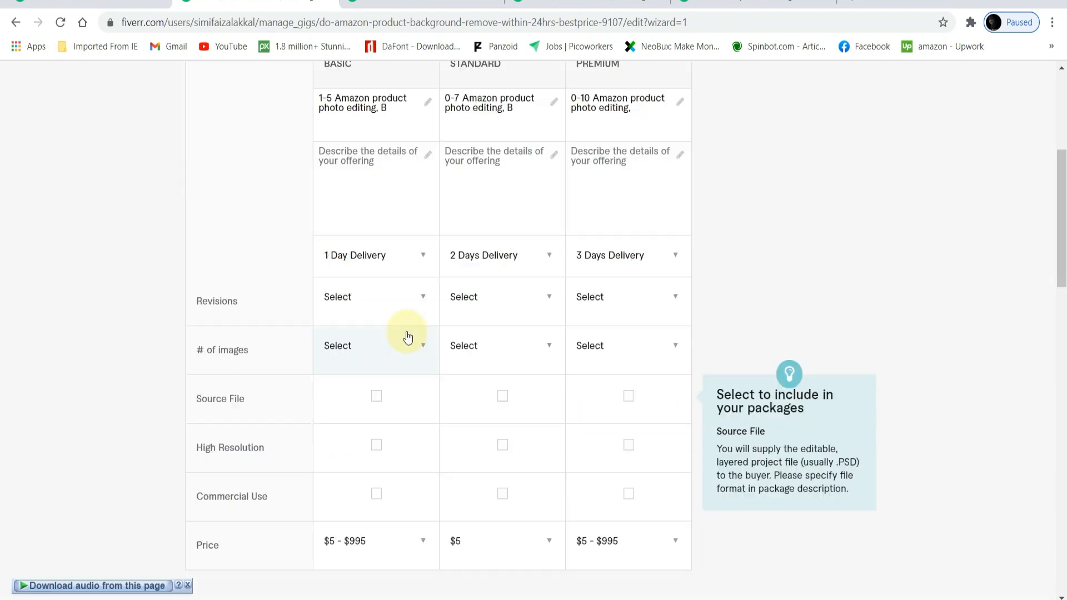
pyautogui.click(421, 305)
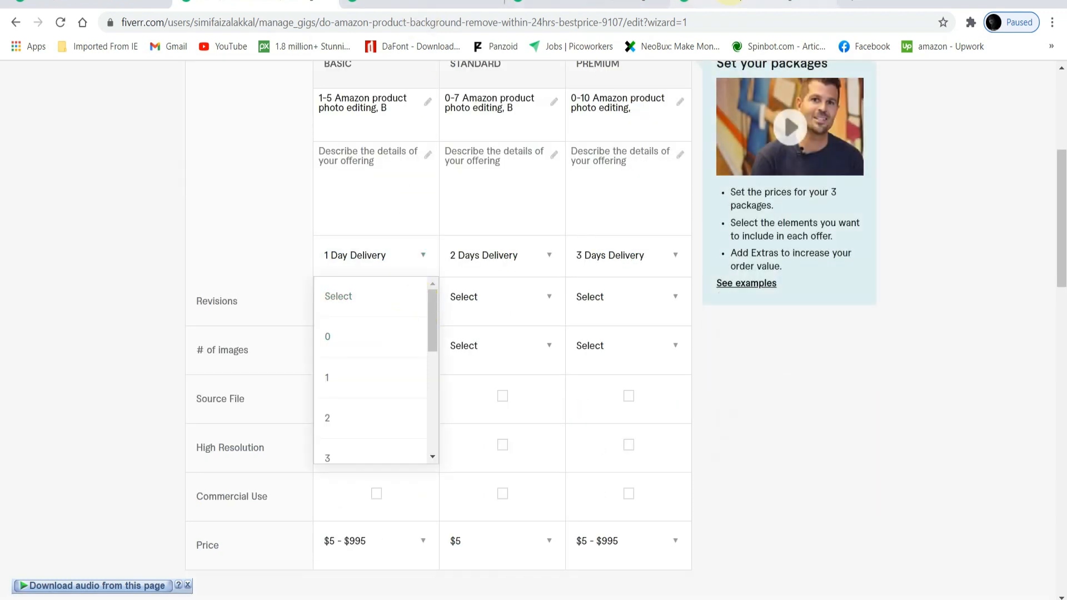
pyautogui.click(739, 2)
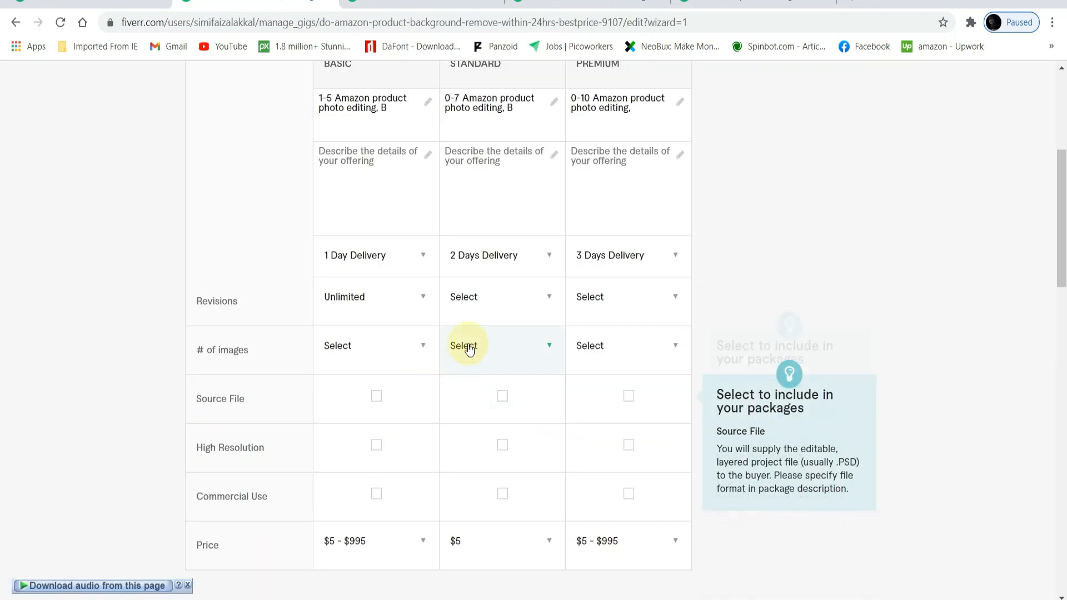
pyautogui.click(539, 306)
pyautogui.scroll(-5, 500, 361)
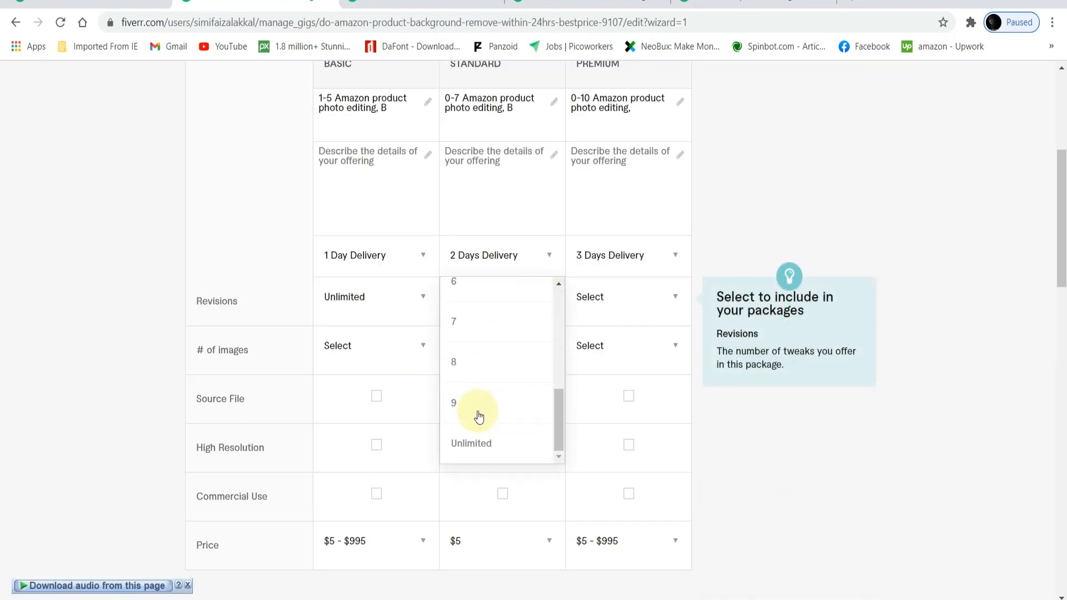
pyautogui.click(485, 445)
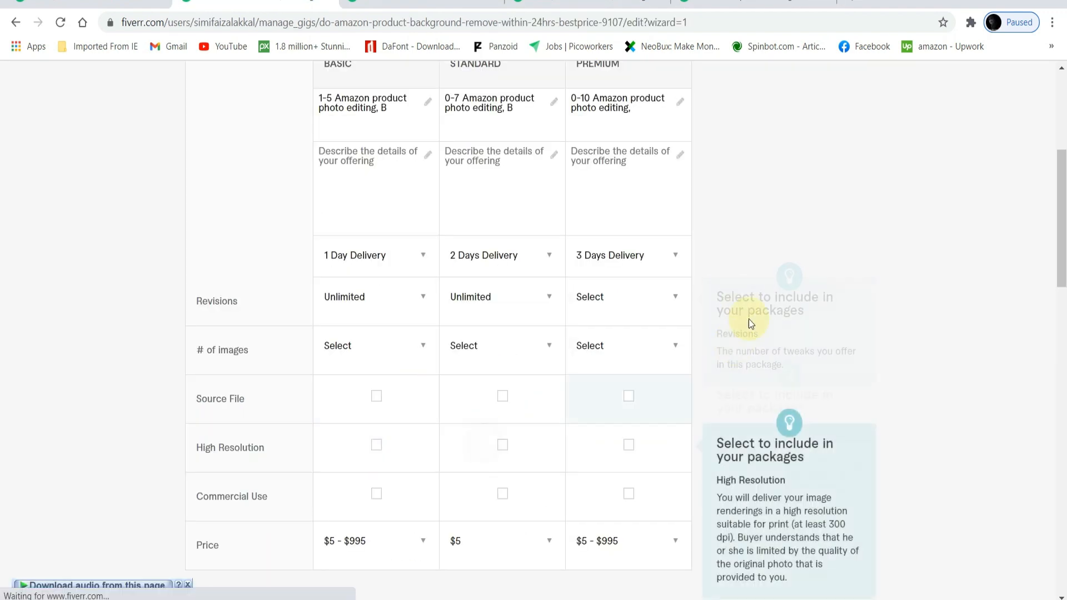
pyautogui.click(670, 297)
pyautogui.scroll(-5, 606, 463)
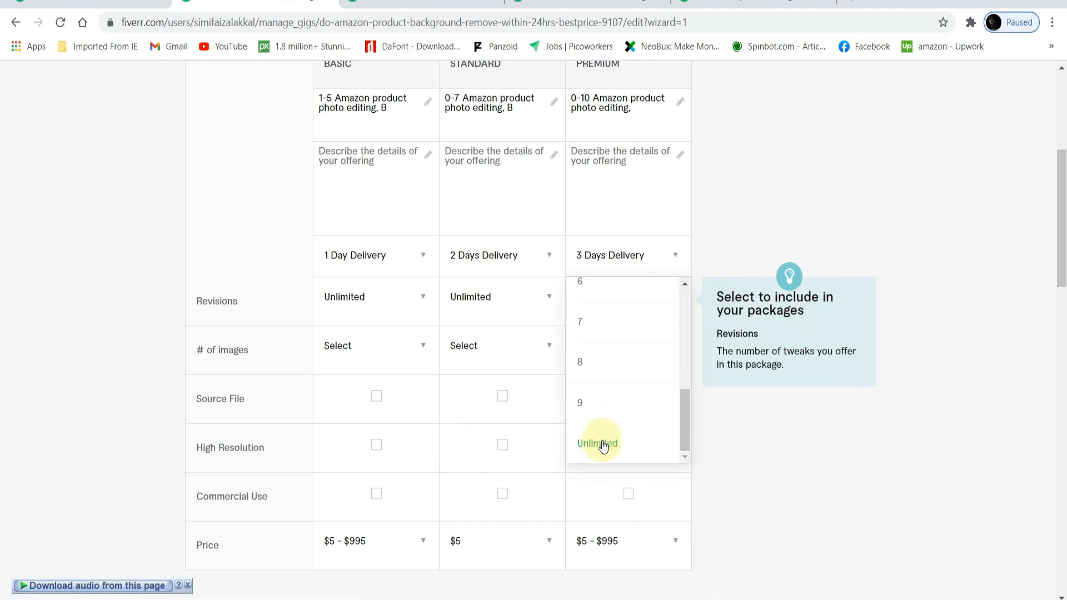
pyautogui.click(604, 444)
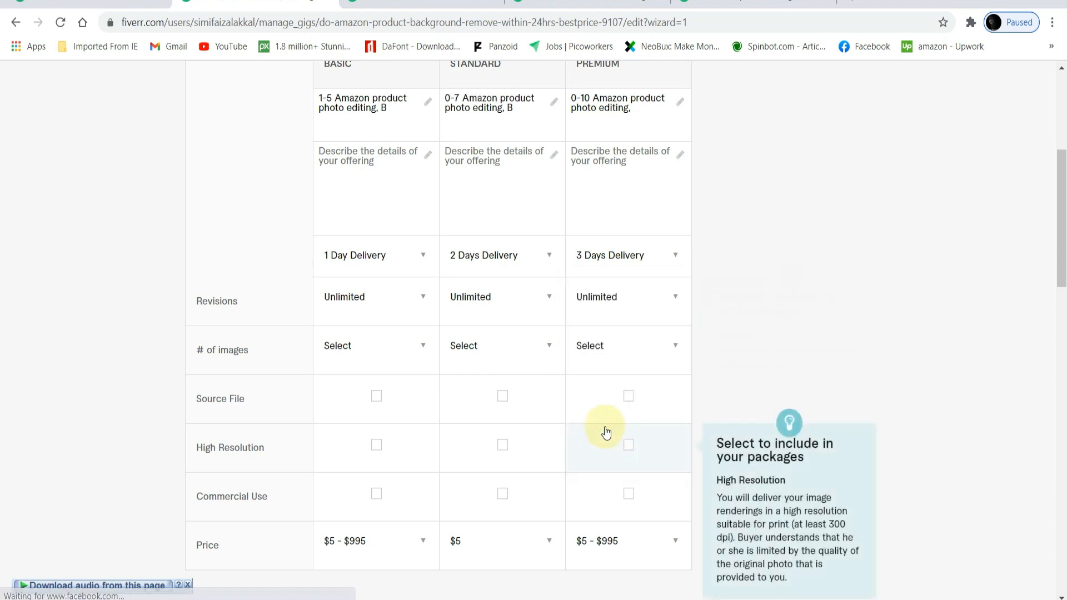
# Step: Set the number of images to 5 for Basic, 7 for Standard and 10 for Premium
pyautogui.click(423, 347)
pyautogui.scroll(-3, 346, 410)
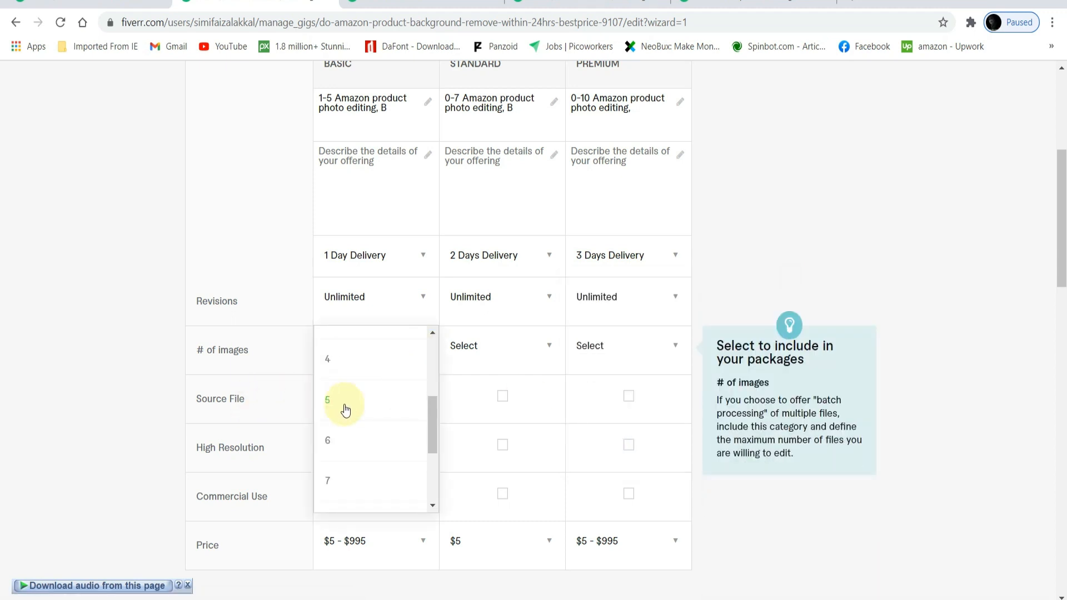
pyautogui.click(345, 409)
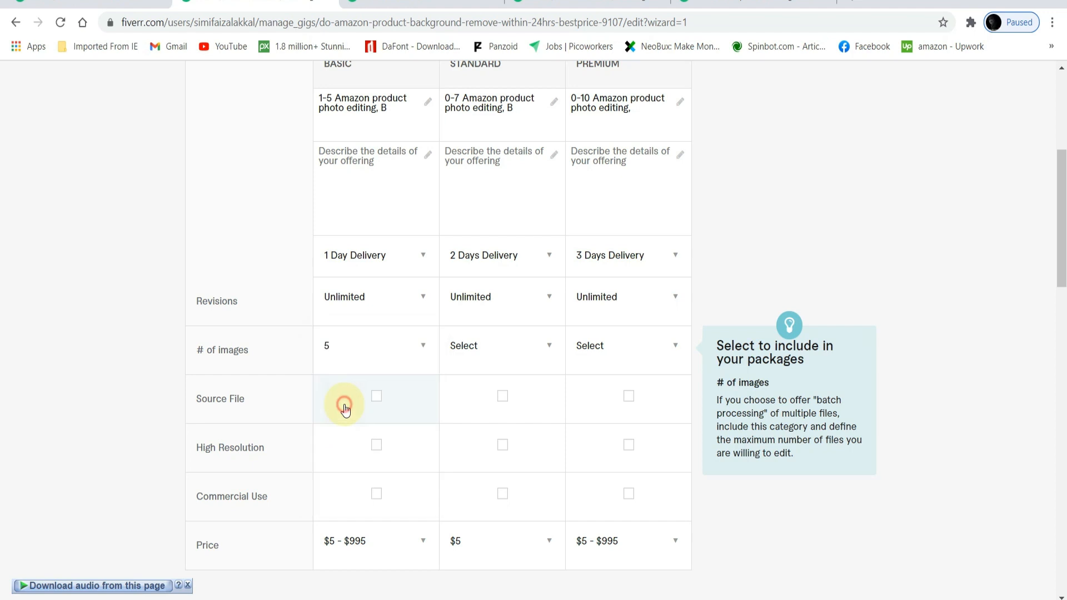
pyautogui.click(540, 351)
pyautogui.scroll(-4, 517, 426)
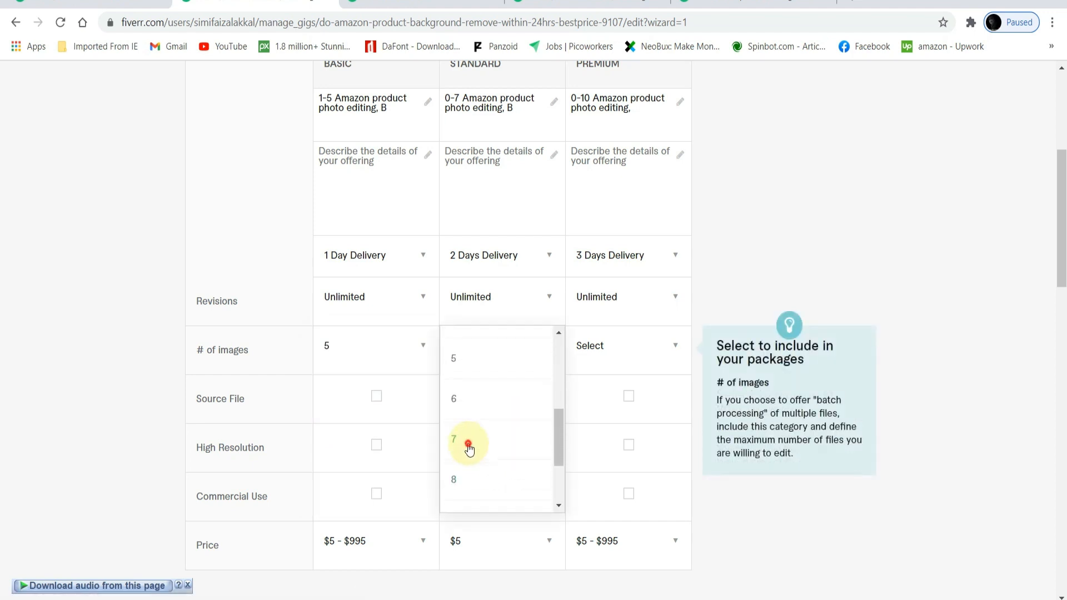
pyautogui.click(467, 443)
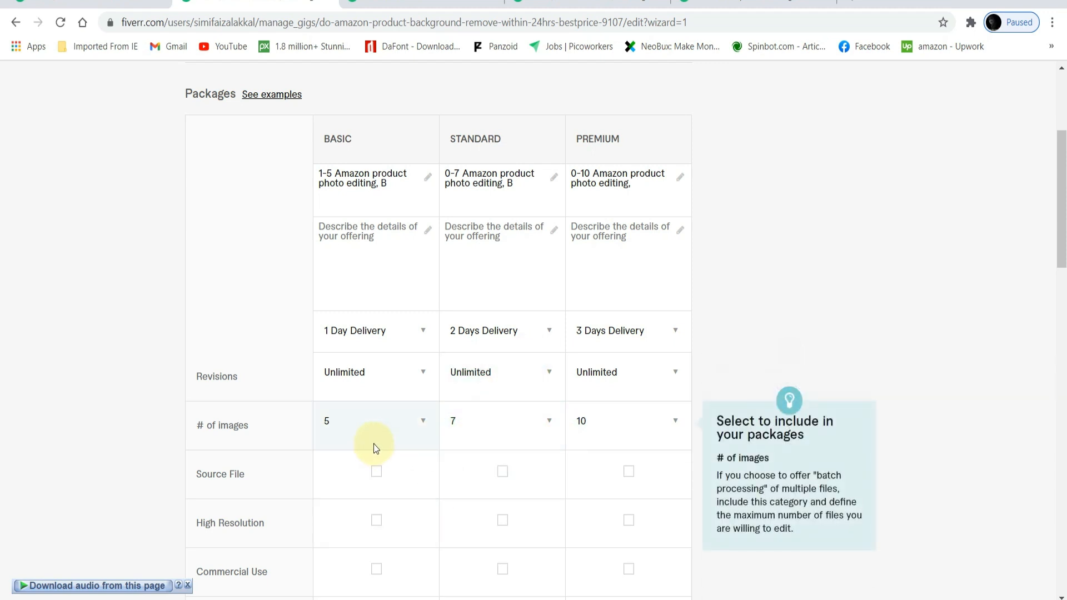
pyautogui.scroll(-3, 318, 464)
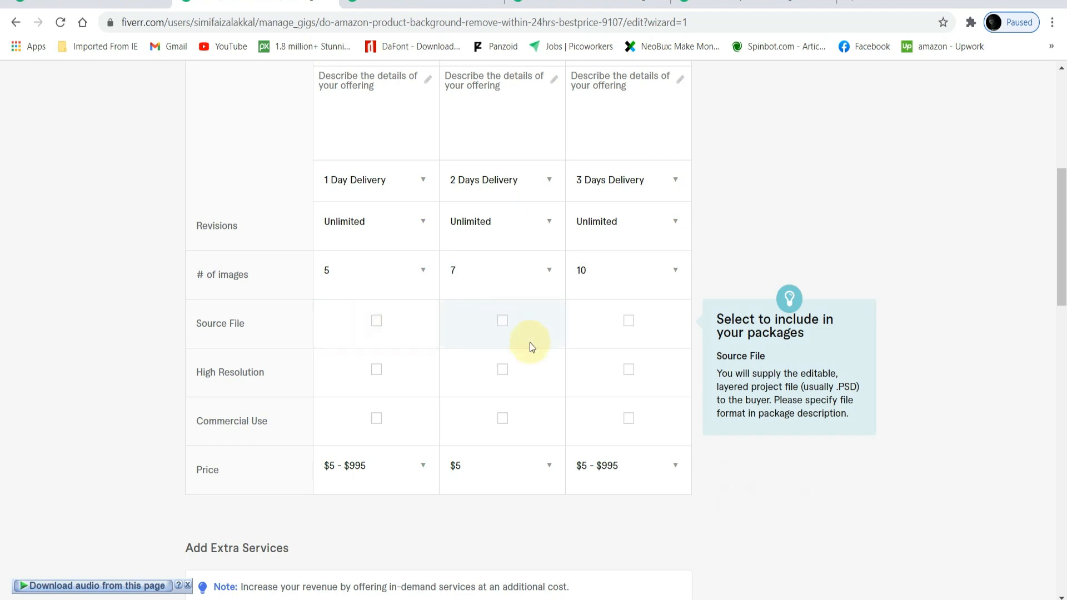
# Step: Include Source File and High Resolution in the Basic, Standard and Premium packages
pyautogui.click(376, 321)
pyautogui.click(503, 321)
pyautogui.click(628, 320)
pyautogui.click(376, 370)
pyautogui.click(503, 370)
pyautogui.click(627, 371)
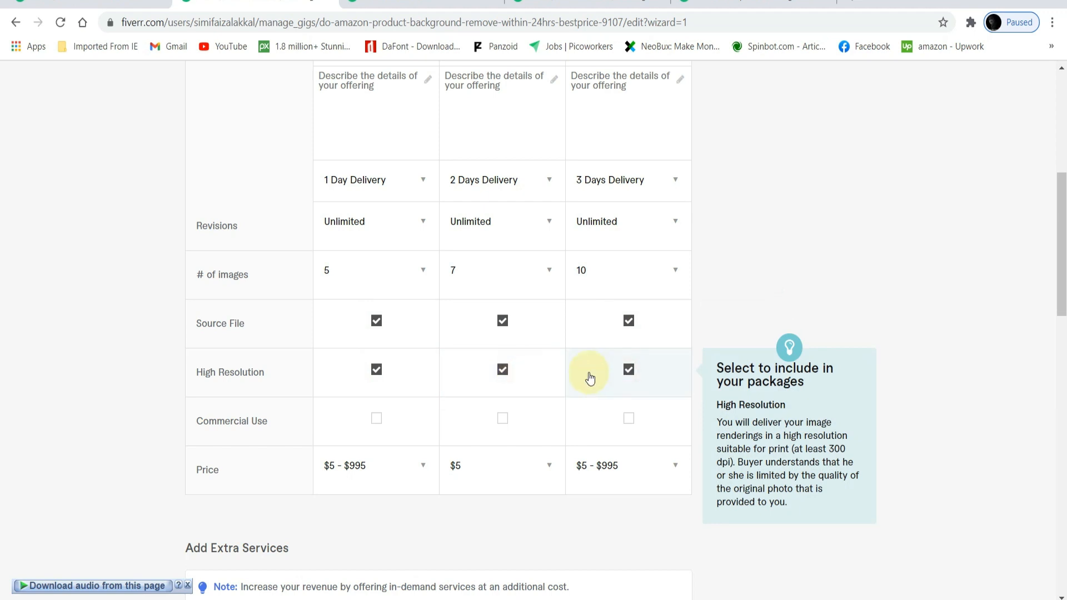
# Step: Exclude Source File from Basic, include Commercial Use in Standard and Premium, and price the packages at $5, $15 and $30
pyautogui.click(377, 322)
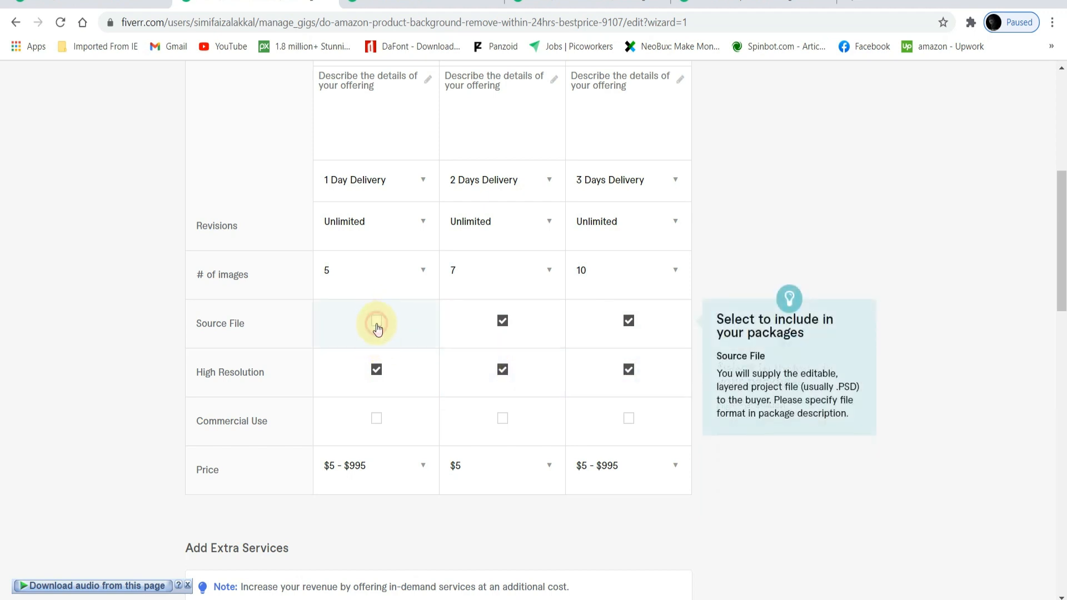
pyautogui.click(378, 369)
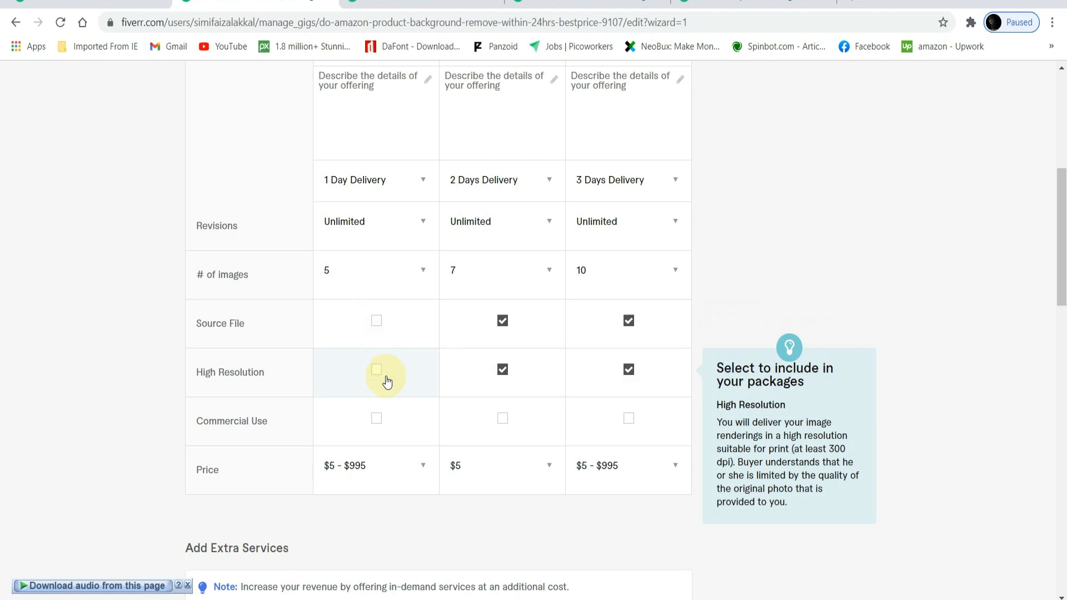
pyautogui.click(504, 421)
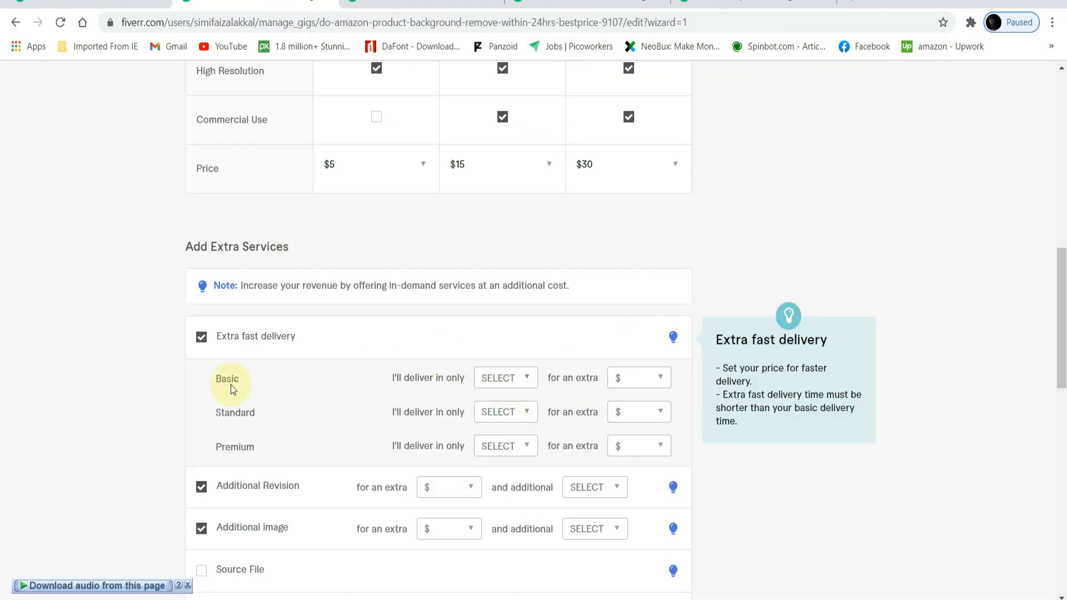
# Step: Set the extra fast delivery time to 1 day for the Basic, Standard and Premium packages
pyautogui.scroll(-1, 167, 376)
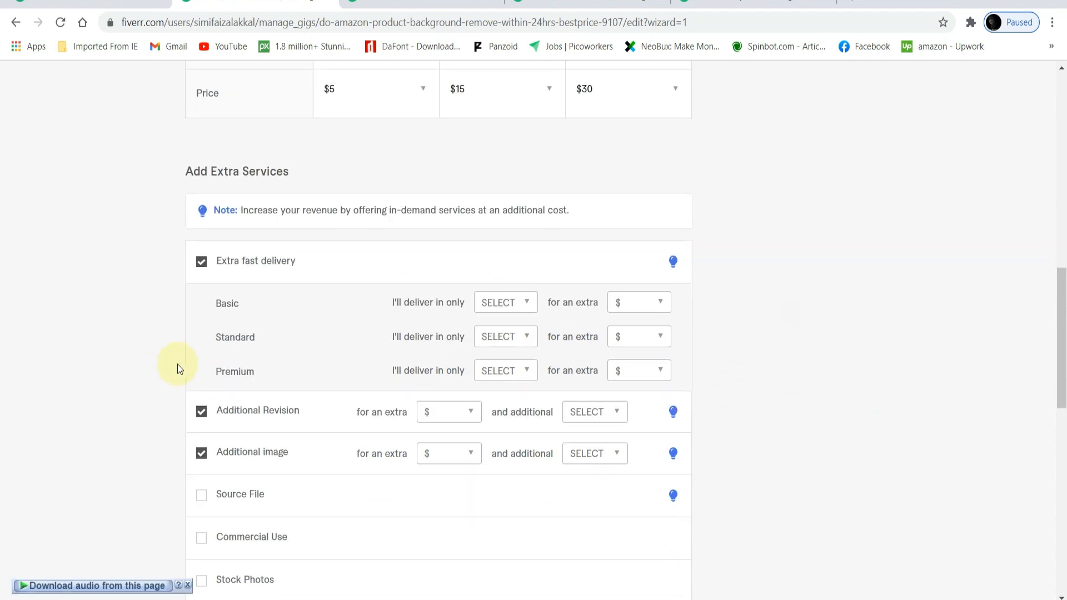
pyautogui.click(529, 304)
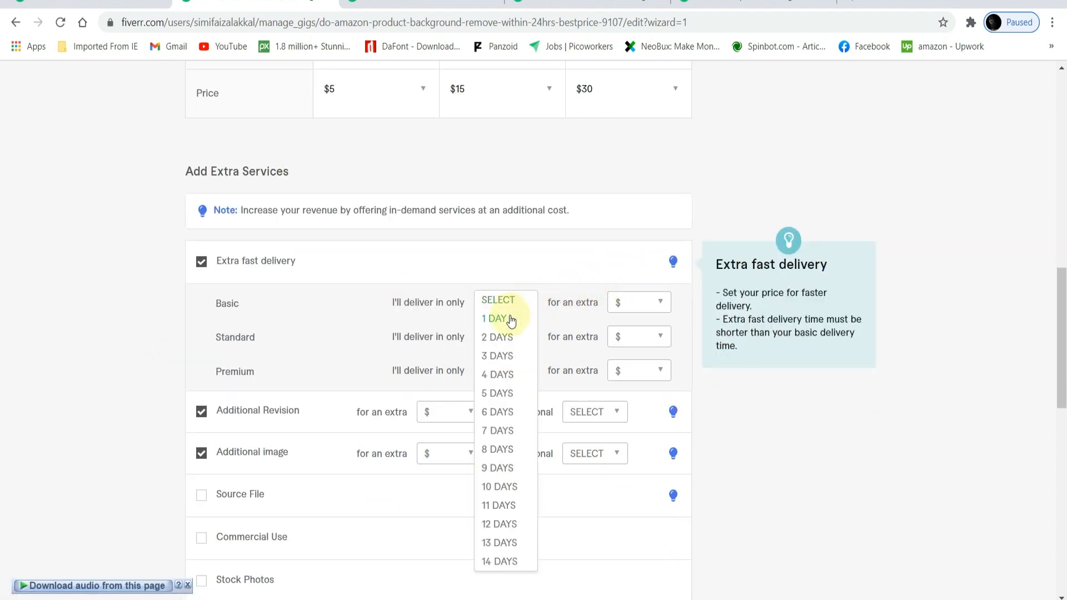
pyautogui.click(507, 317)
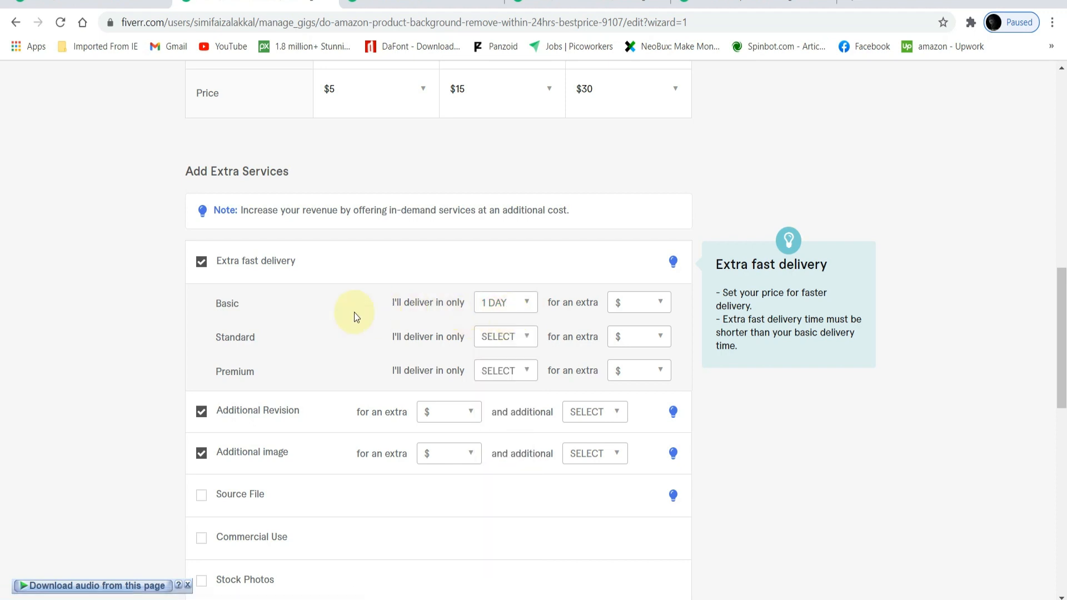
pyautogui.click(530, 339)
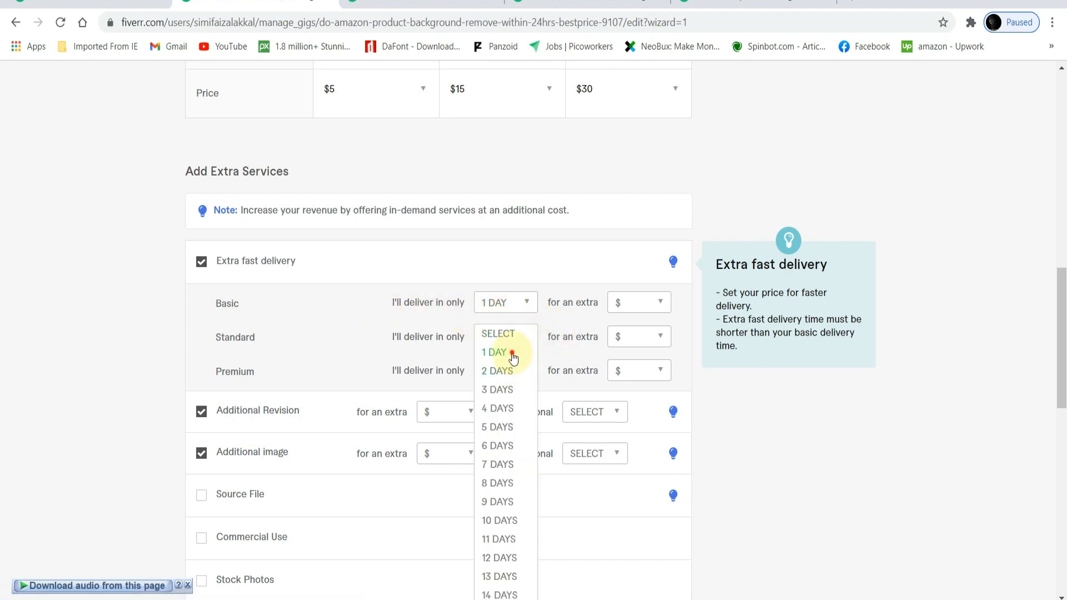
pyautogui.click(517, 354)
pyautogui.click(529, 373)
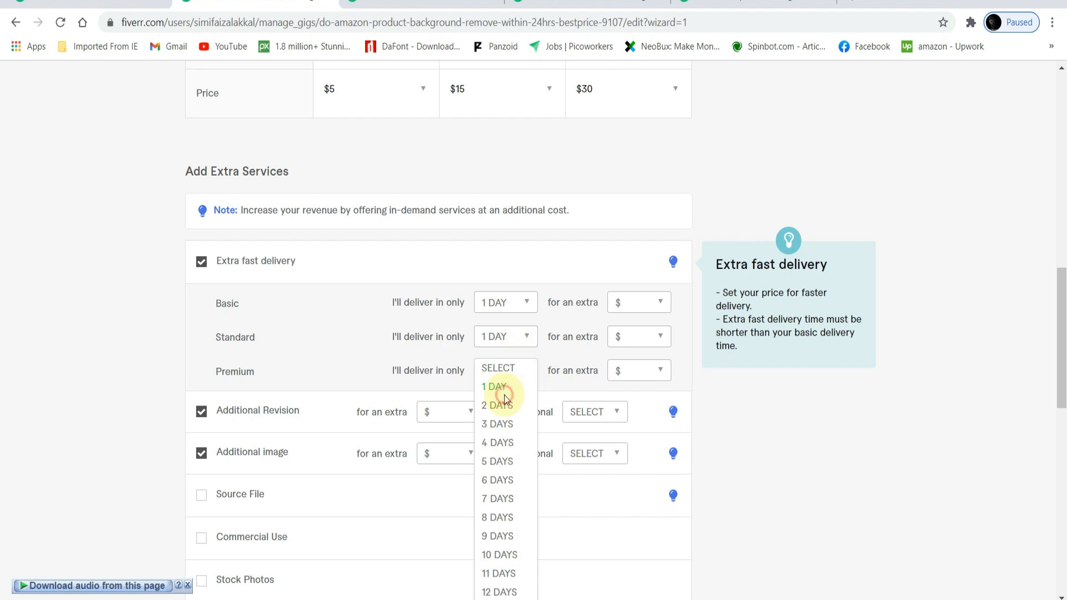
pyautogui.click(503, 390)
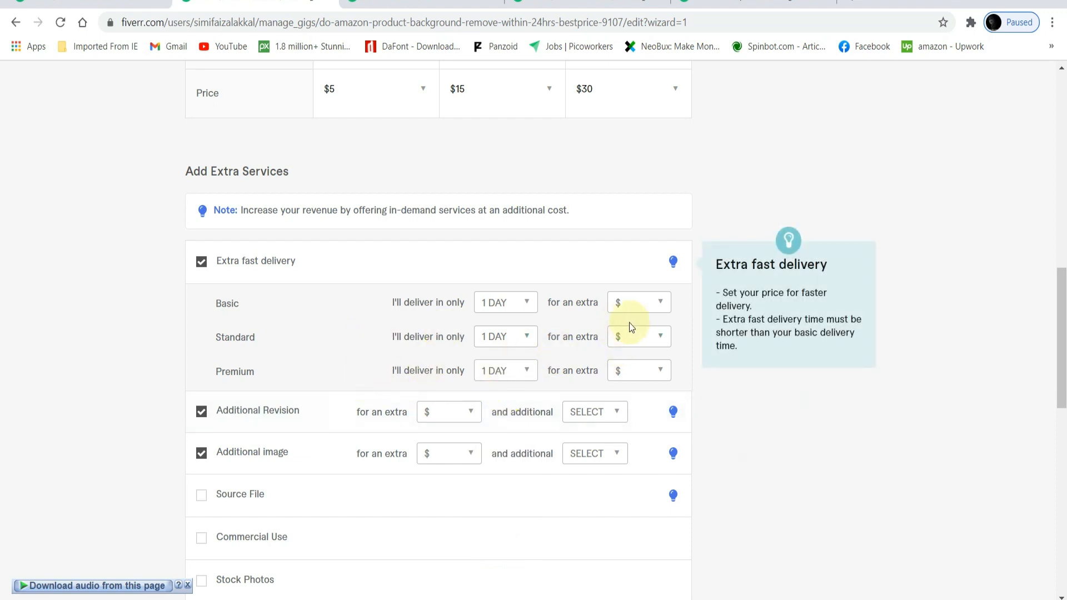
# Step: Try a $5 extra fast delivery charge for Basic and set the Premium charge to $10
pyautogui.click(660, 304)
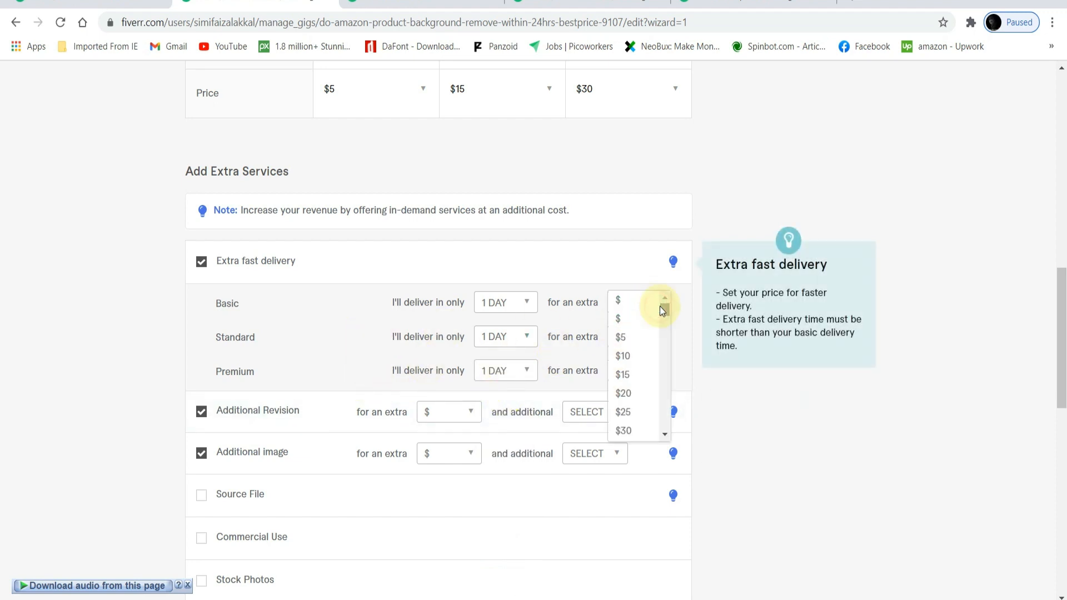
pyautogui.click(636, 339)
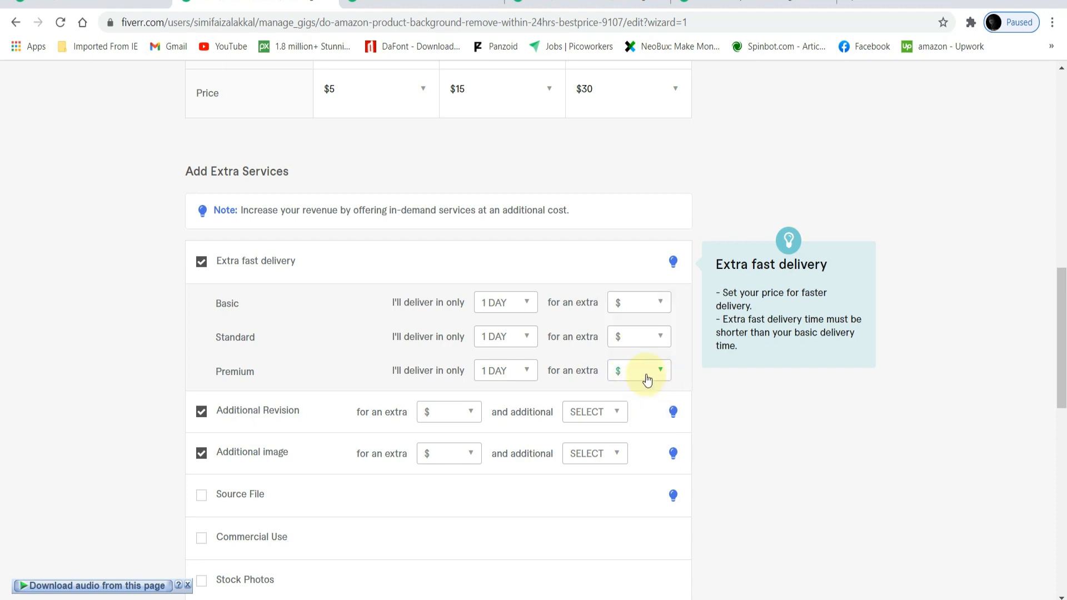
pyautogui.scroll(5, 625, 158)
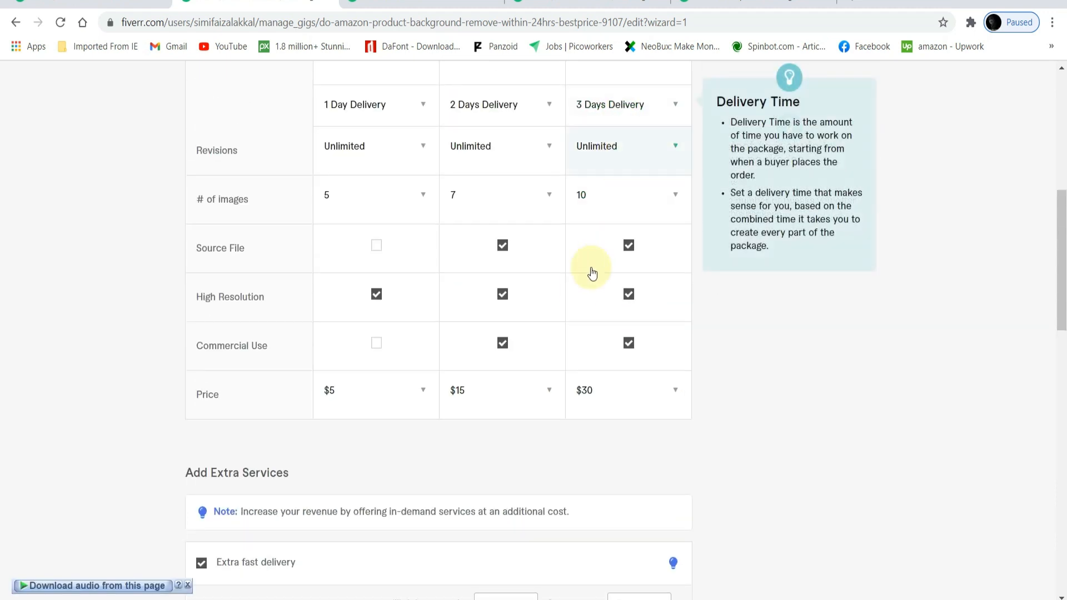
pyautogui.scroll(-8, 577, 305)
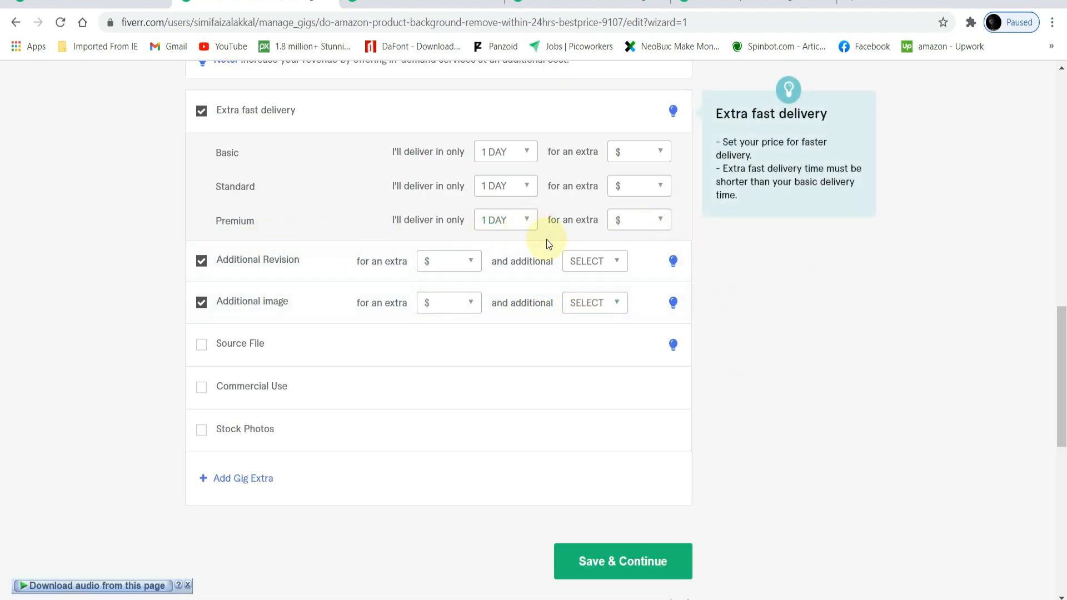
pyautogui.click(654, 219)
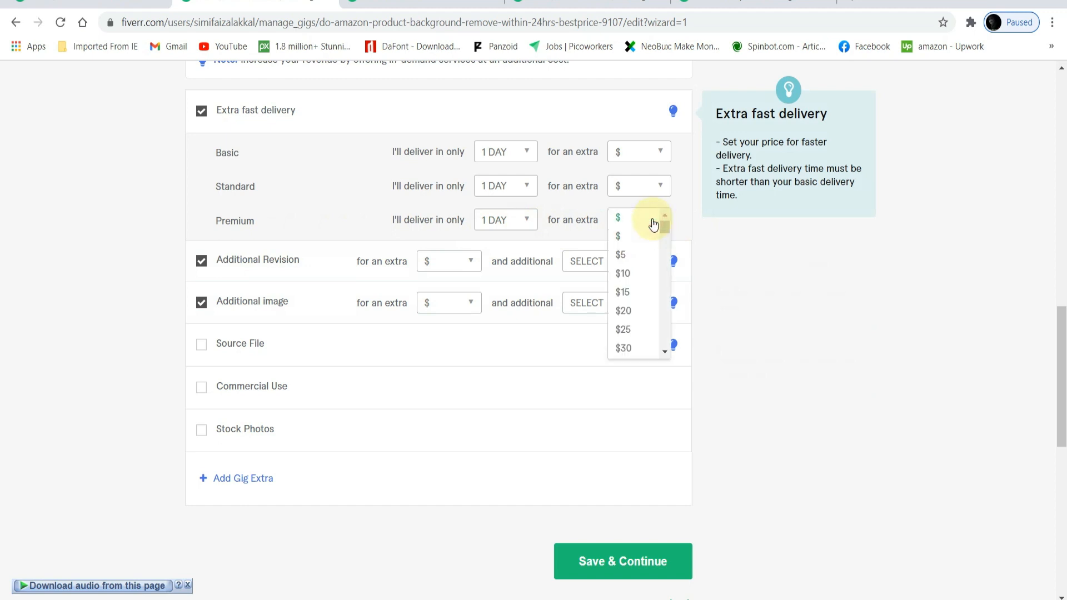
pyautogui.click(638, 276)
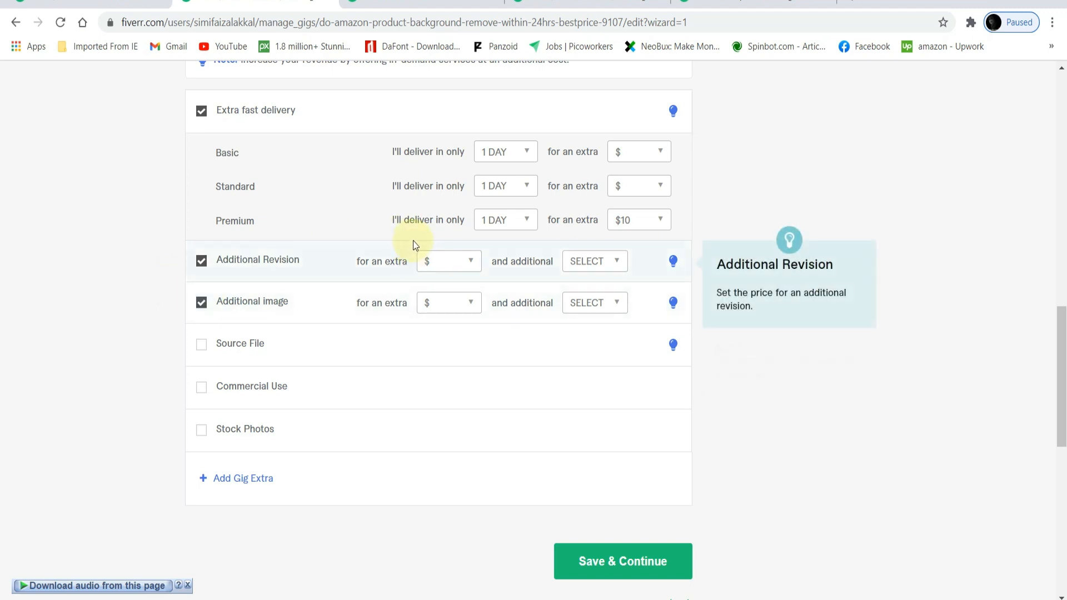
# Step: Price the Additional Revision and Additional image extras at $5 each, with 1 additional day for each
pyautogui.click(470, 266)
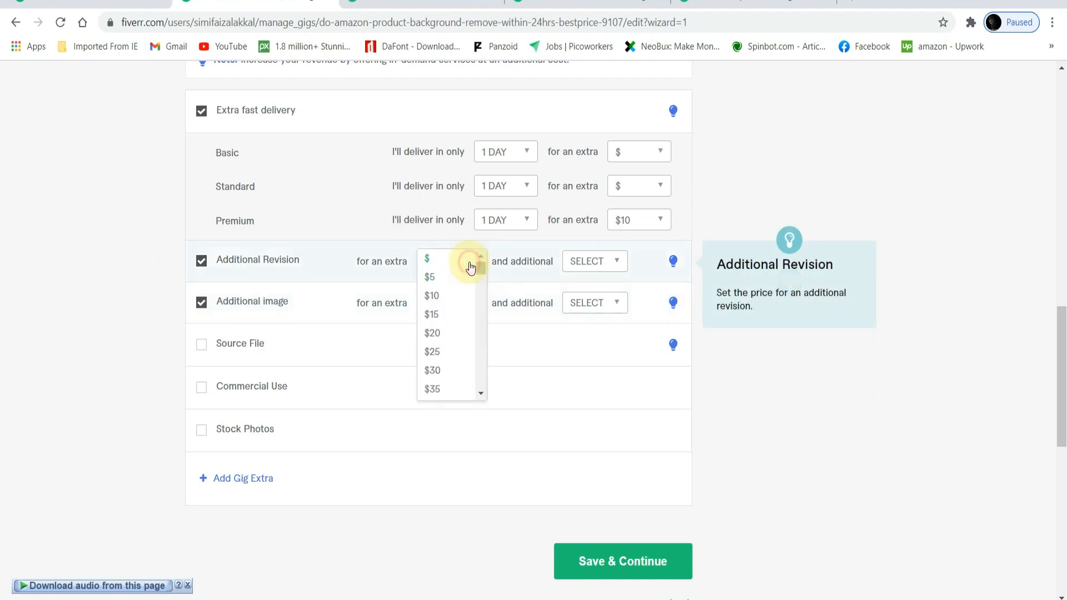
pyautogui.click(437, 281)
pyautogui.click(606, 263)
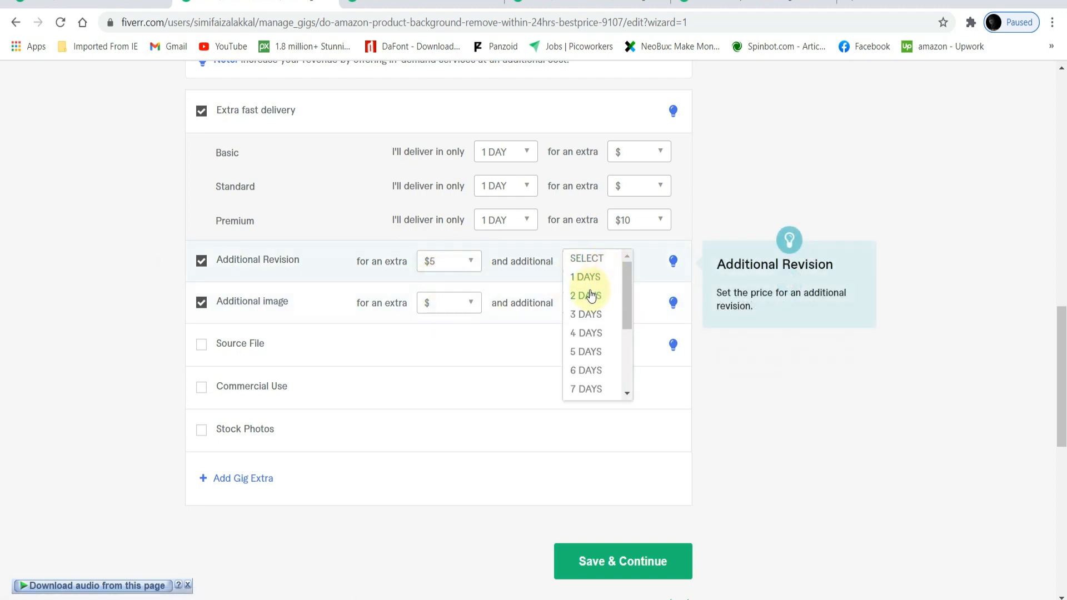
pyautogui.click(585, 277)
pyautogui.click(469, 303)
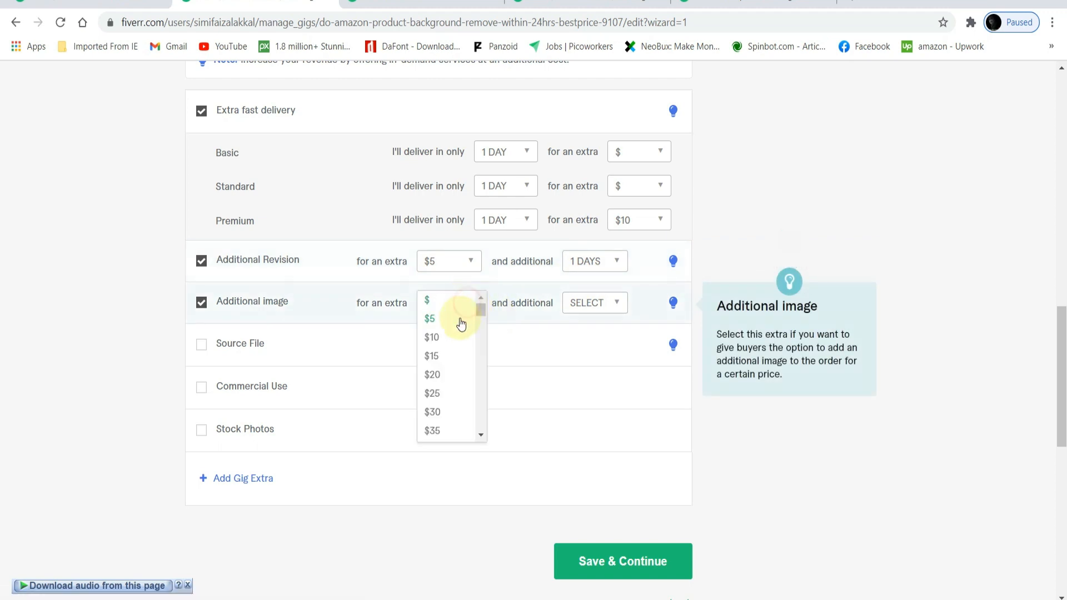
pyautogui.click(448, 320)
pyautogui.click(591, 303)
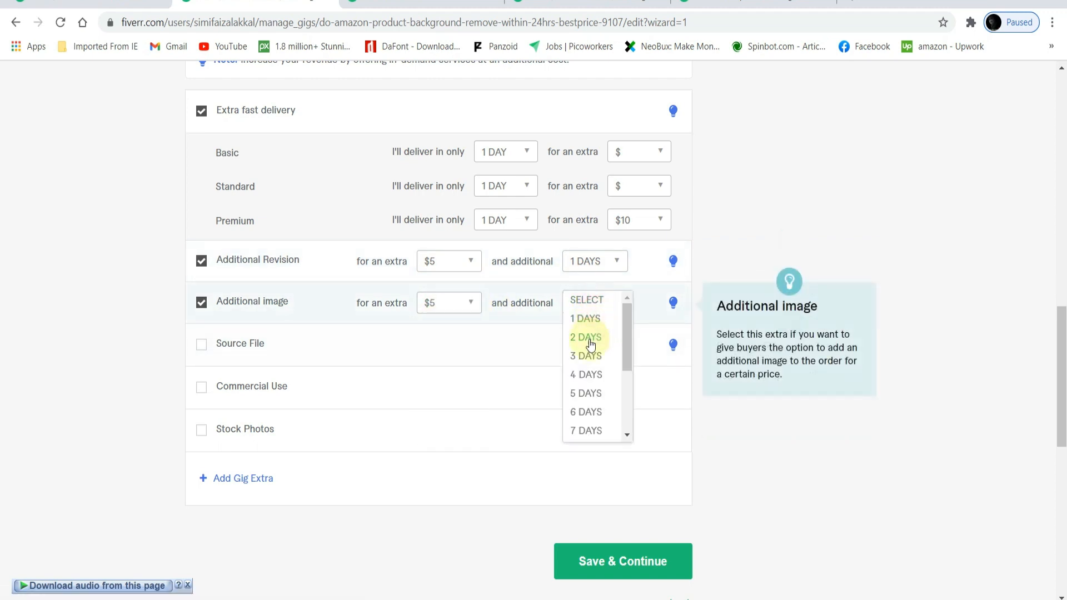
pyautogui.click(580, 322)
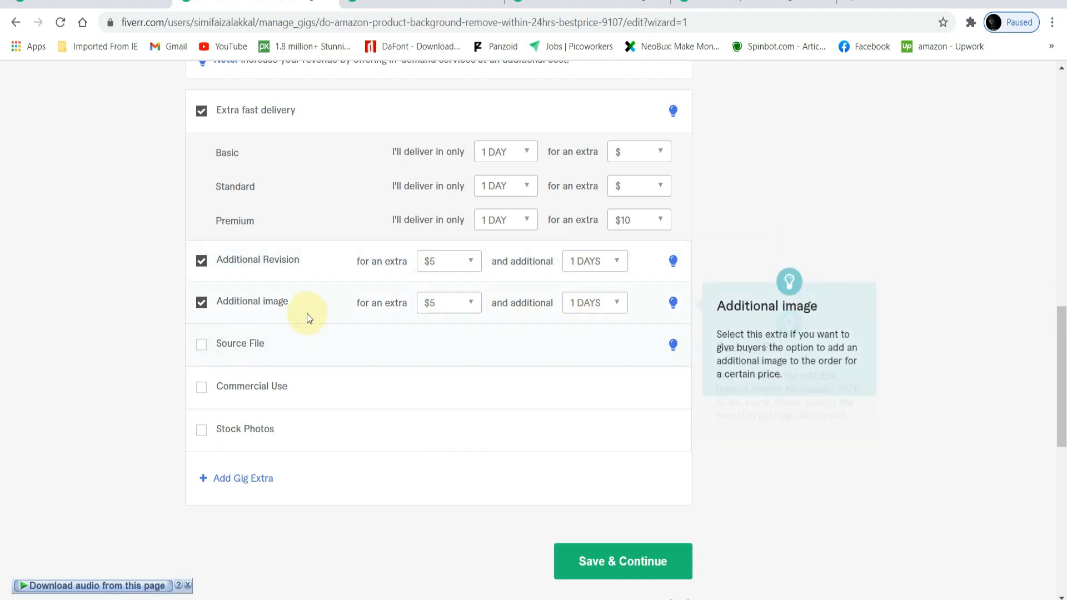
# Step: Enable the Source File and Commercial Use extras, and save the pricing to continue to the description stage
pyautogui.click(202, 348)
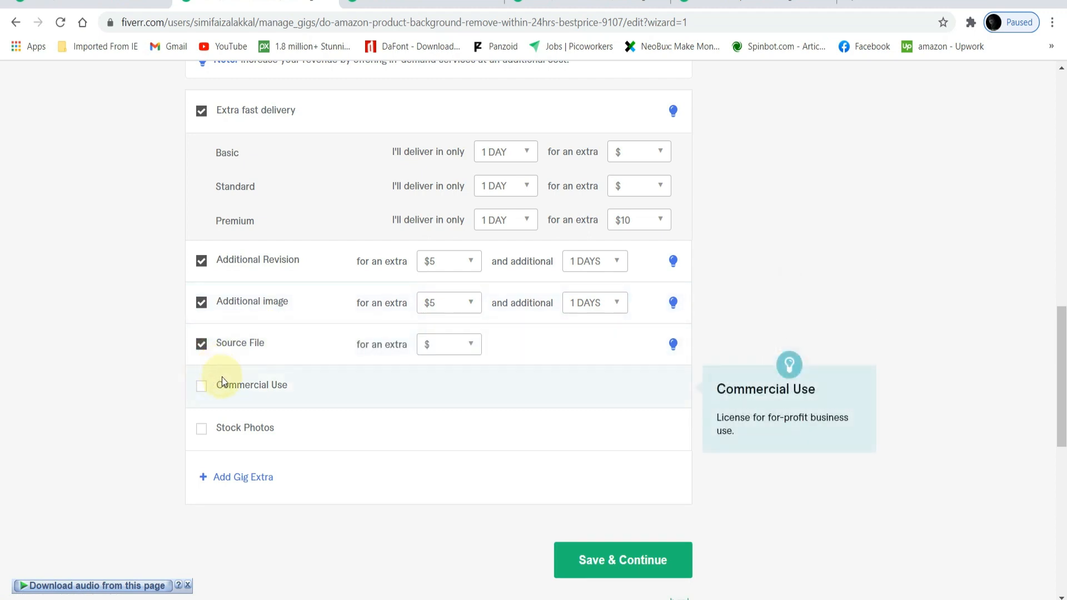
pyautogui.click(470, 344)
pyautogui.click(470, 344)
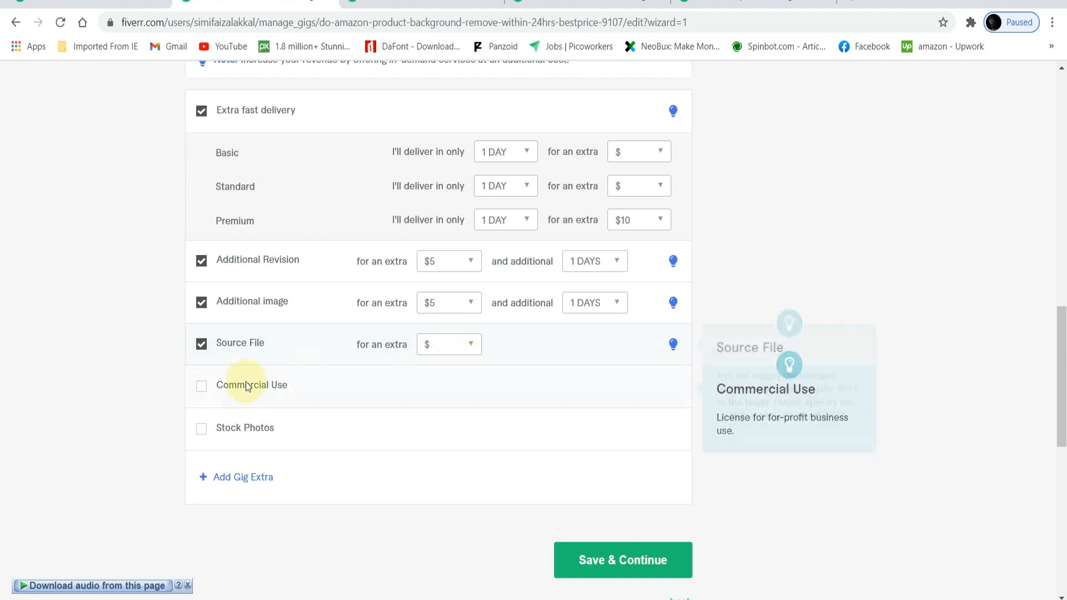
pyautogui.click(201, 389)
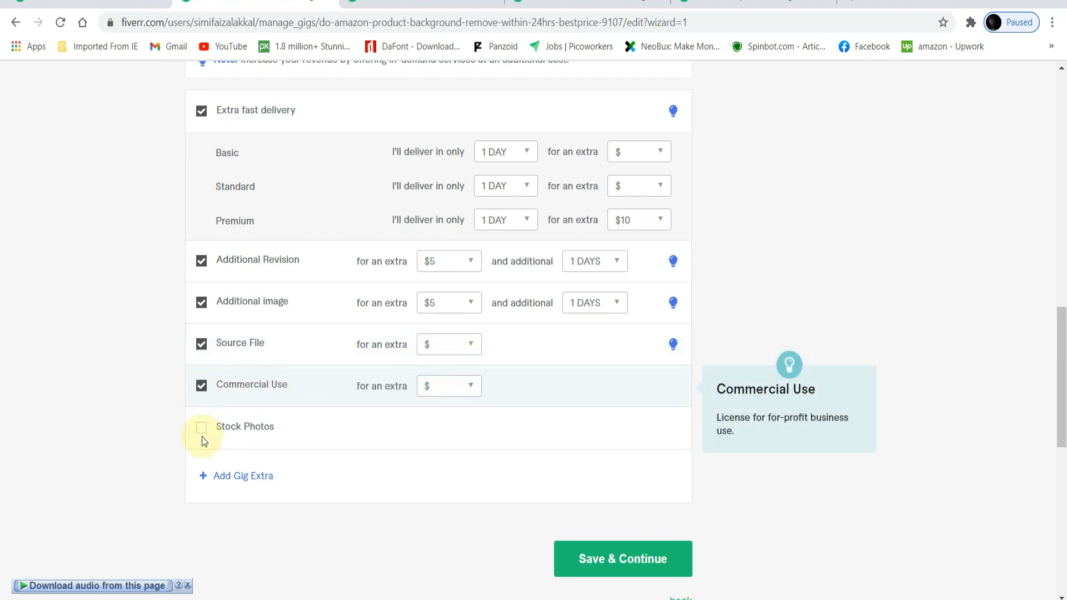
pyautogui.scroll(-5, 608, 266)
pyautogui.click(606, 265)
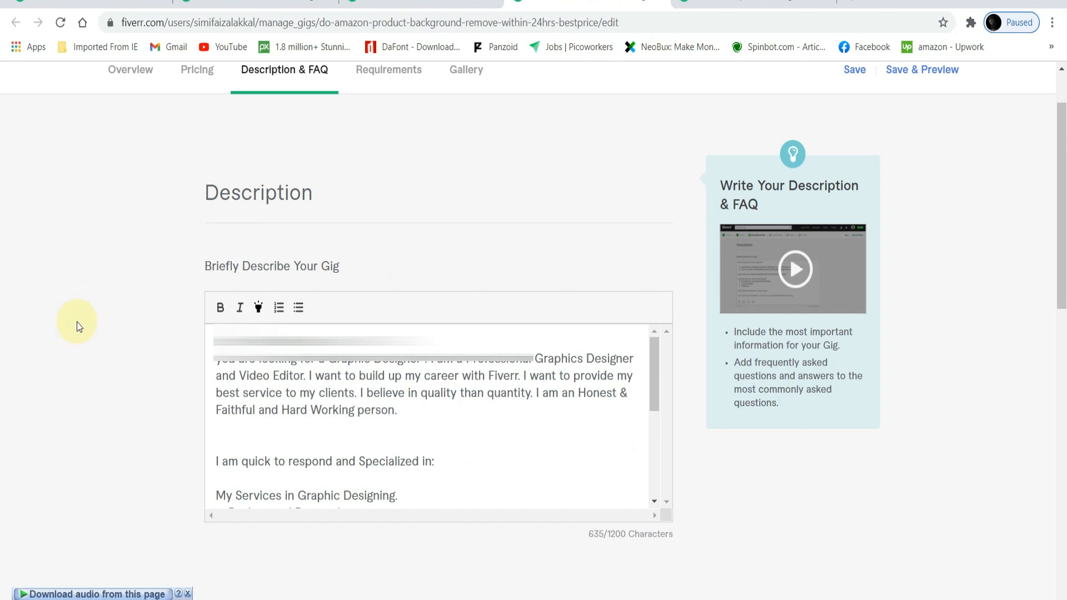
# Step: Copy the existing gig's description from "you are looking for a Graphic Designer" through "Thanks" into the new gig's description
pyautogui.click(220, 363)
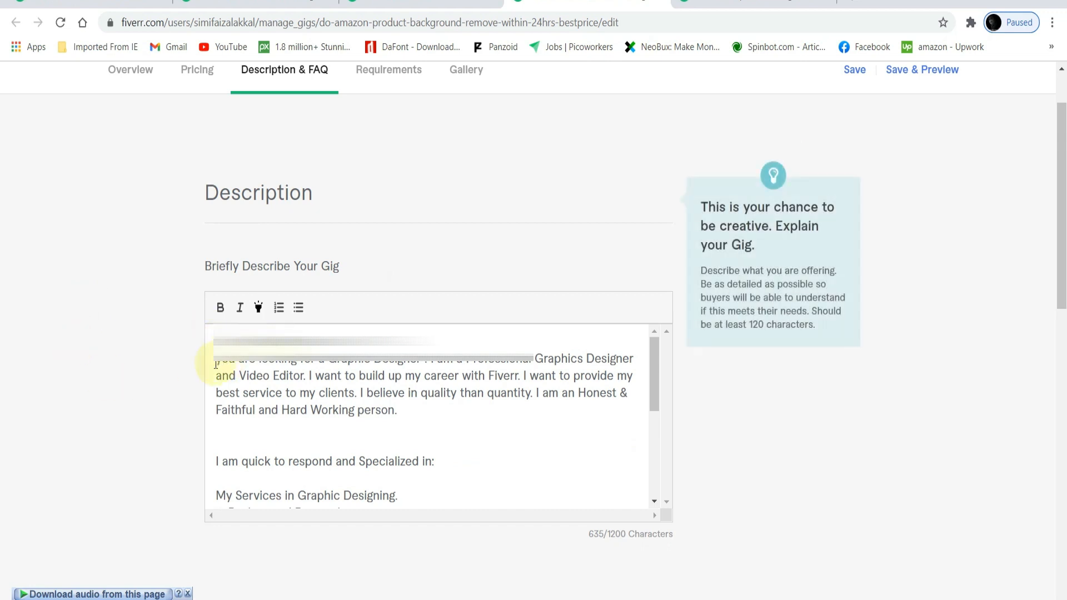
pyautogui.moveTo(216, 365); pyautogui.dragTo(426, 505)
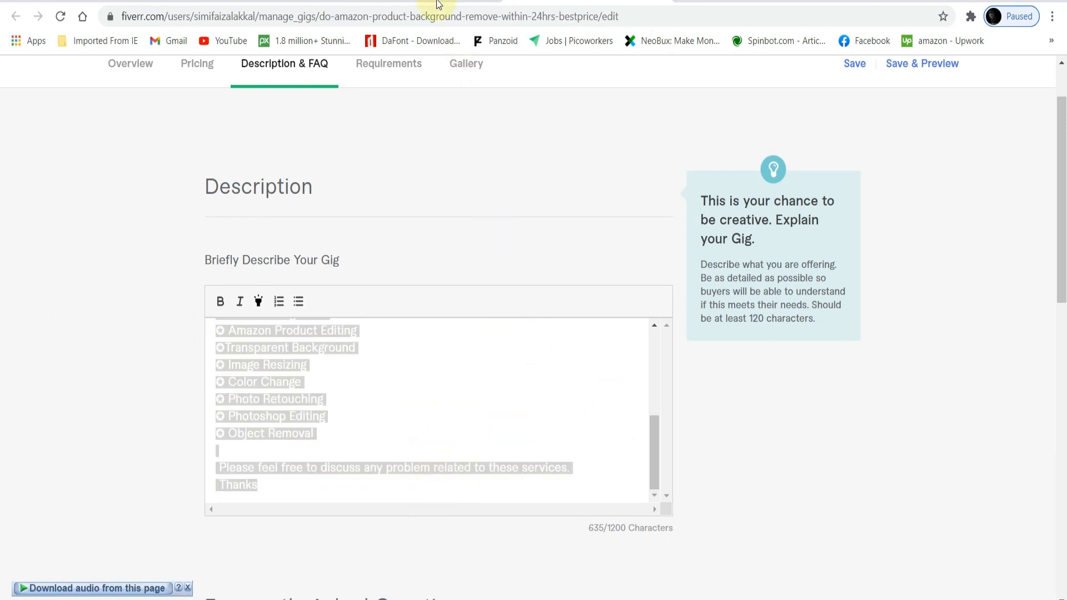
pyautogui.click(300, 1)
pyautogui.click(353, 483)
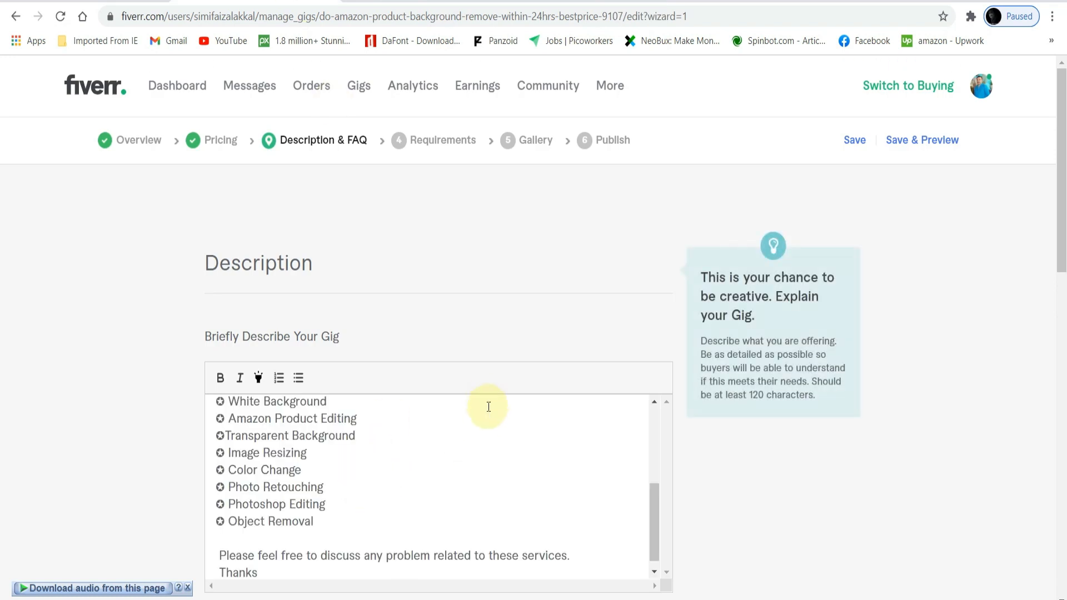
# Step: Review the new gig's description from start to end, and save it to continue to the buyer requirements
pyautogui.scroll(4, 525, 463)
pyautogui.moveTo(1062, 114); pyautogui.dragTo(1062, 198)
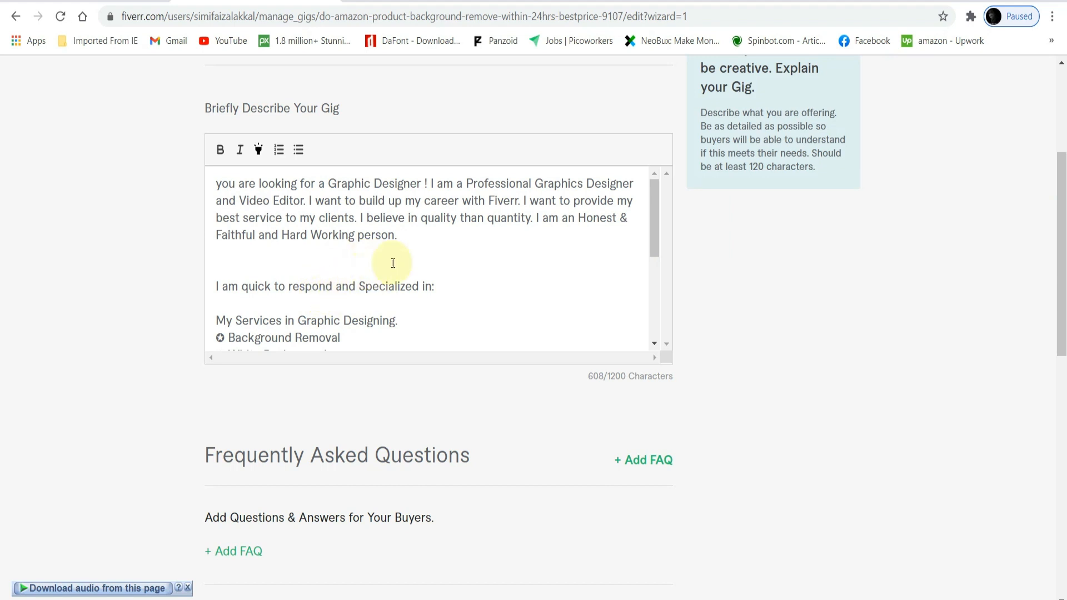
pyautogui.scroll(-1, 393, 278)
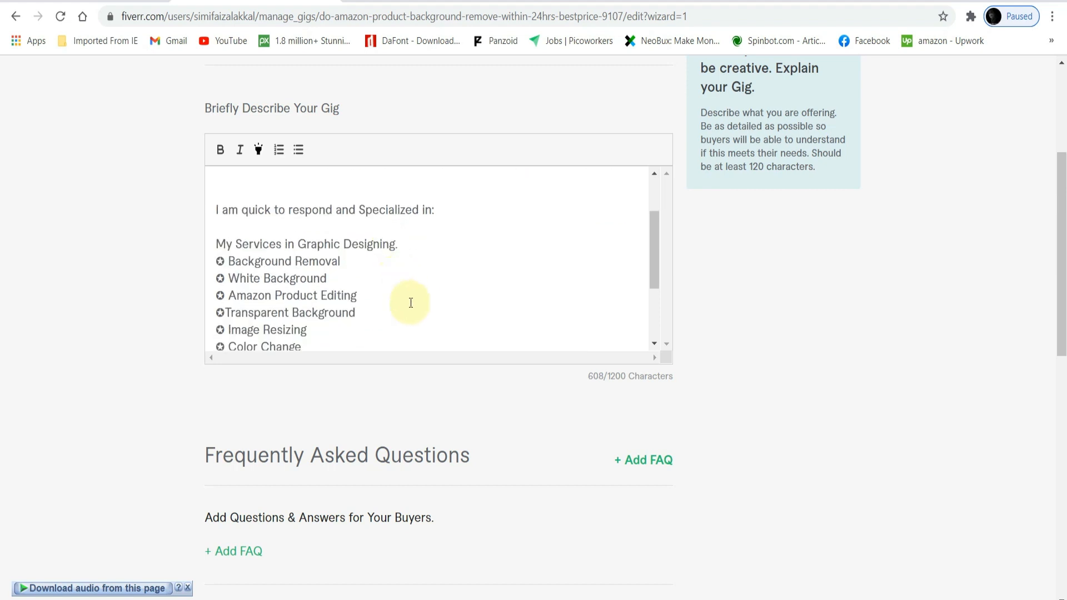
pyautogui.scroll(-2, 398, 286)
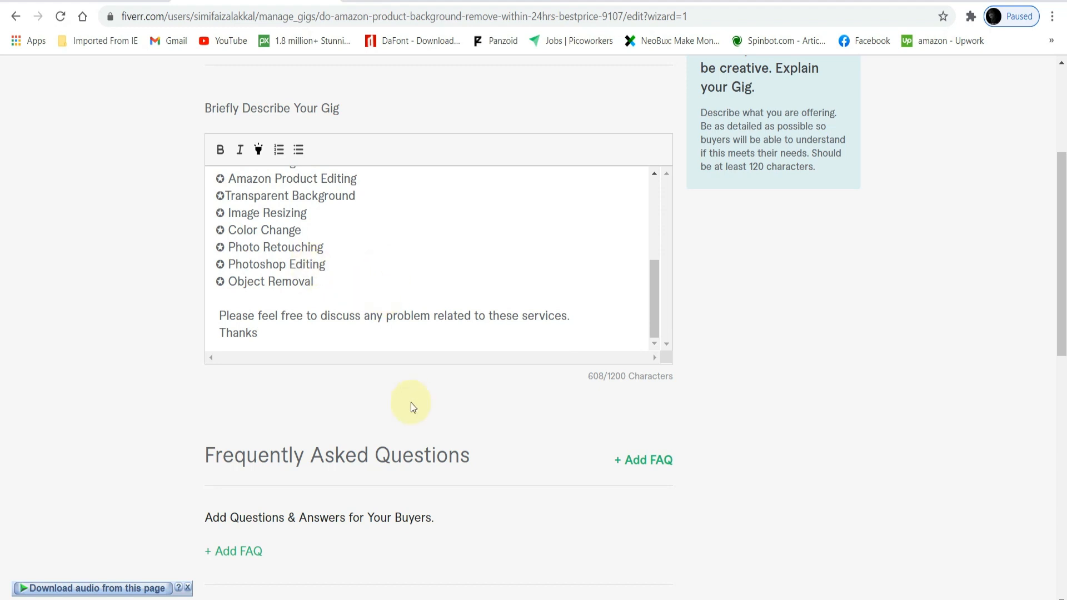
pyautogui.scroll(-4, 411, 409)
pyautogui.click(635, 414)
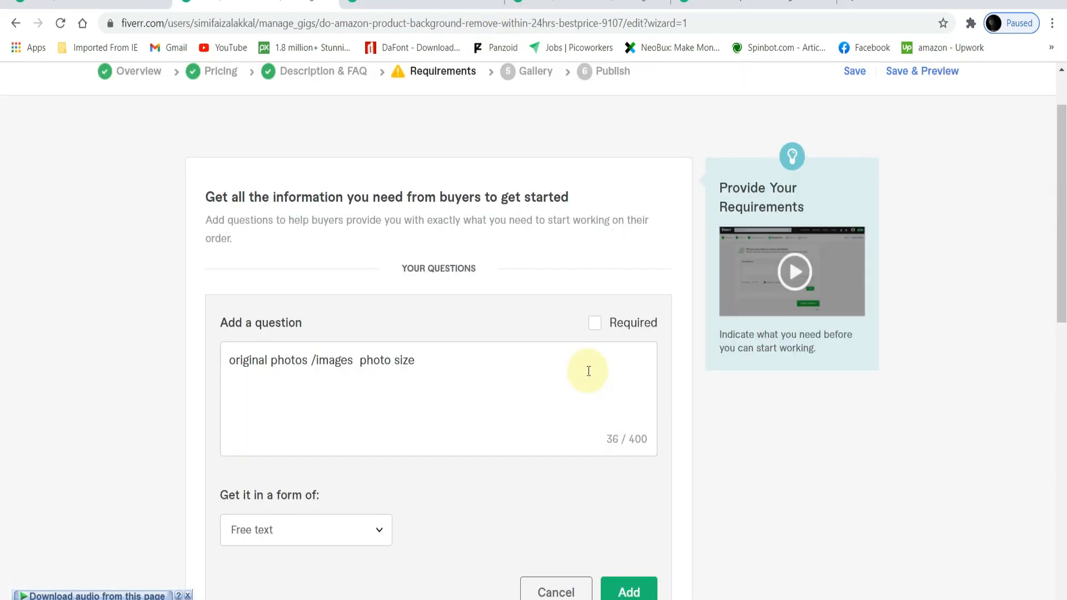
# Step: Replace the text of the buyer question with "product photos /images Details"
pyautogui.scroll(2, 432, 339)
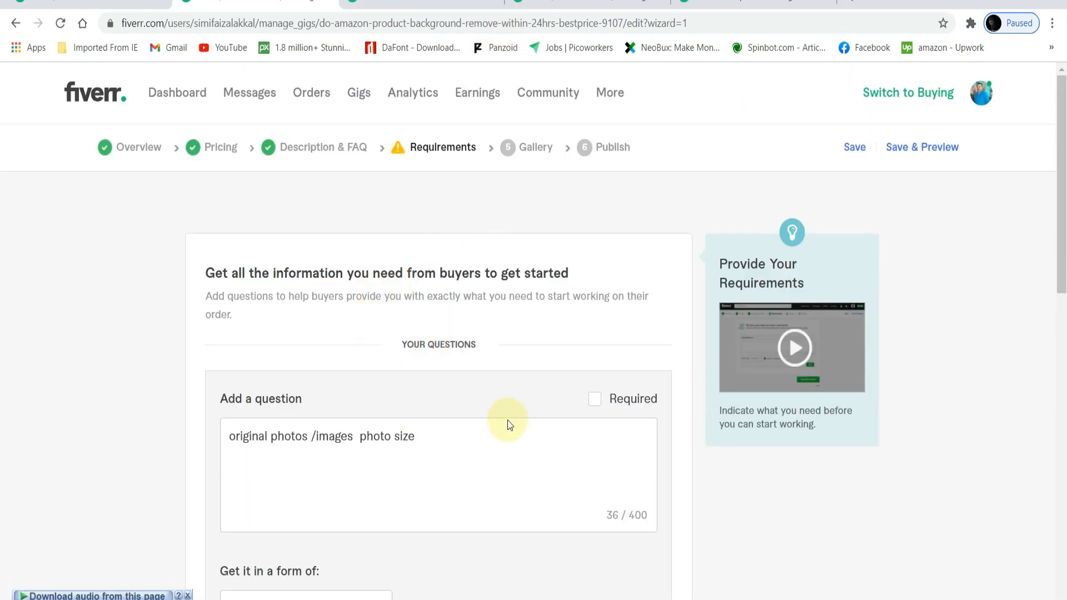
pyautogui.moveTo(440, 449); pyautogui.dragTo(198, 437)
pyautogui.write('p')
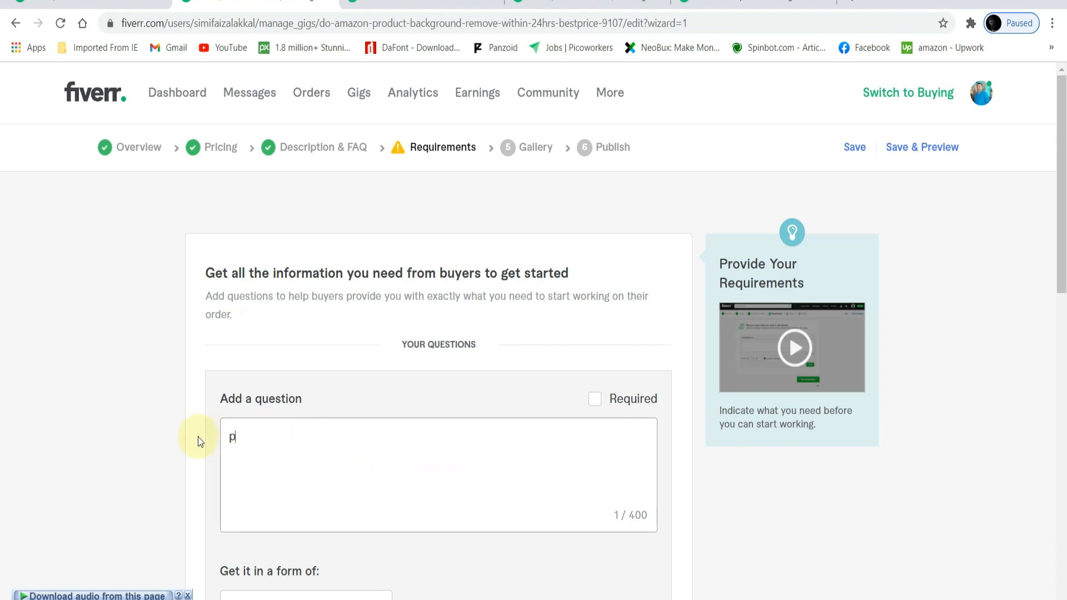
pyautogui.write('roduct photos /im')
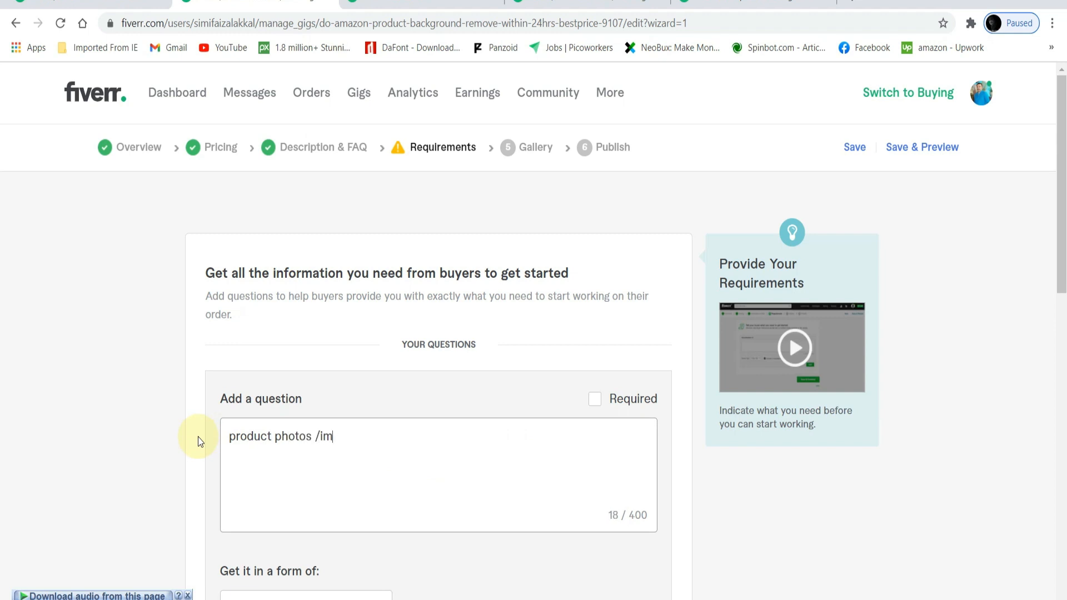
pyautogui.write('ages Details')
# Step: Add the free-text question for the product image and details, and save the requirements to continue to the gallery
pyautogui.scroll(-3, 296, 457)
pyautogui.scroll(-3, 296, 457)
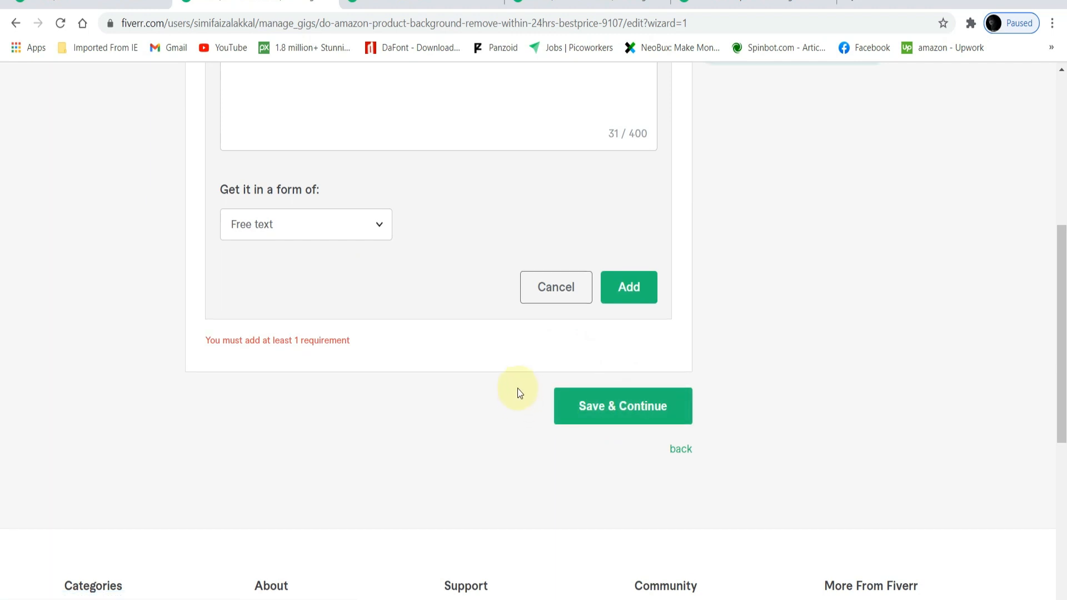
pyautogui.scroll(3, 518, 389)
pyautogui.click(372, 384)
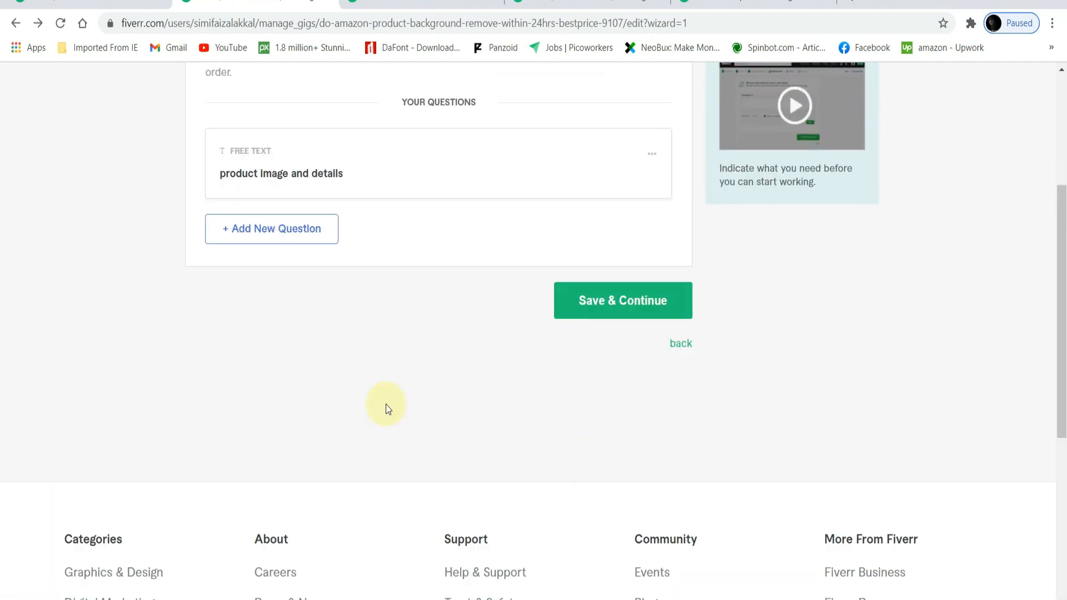
pyautogui.scroll(3, 459, 405)
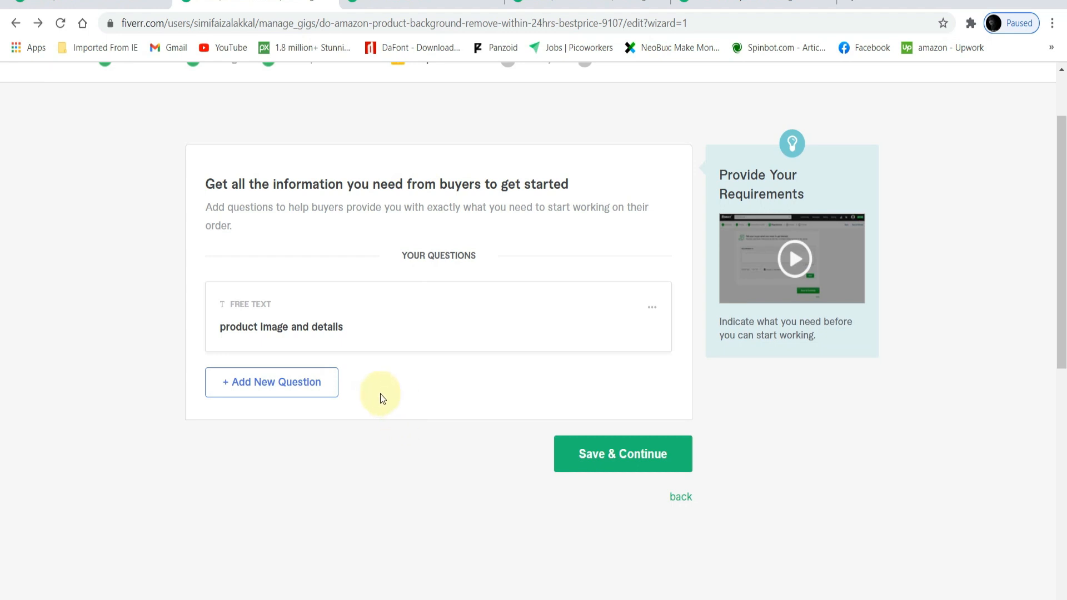
pyautogui.click(608, 455)
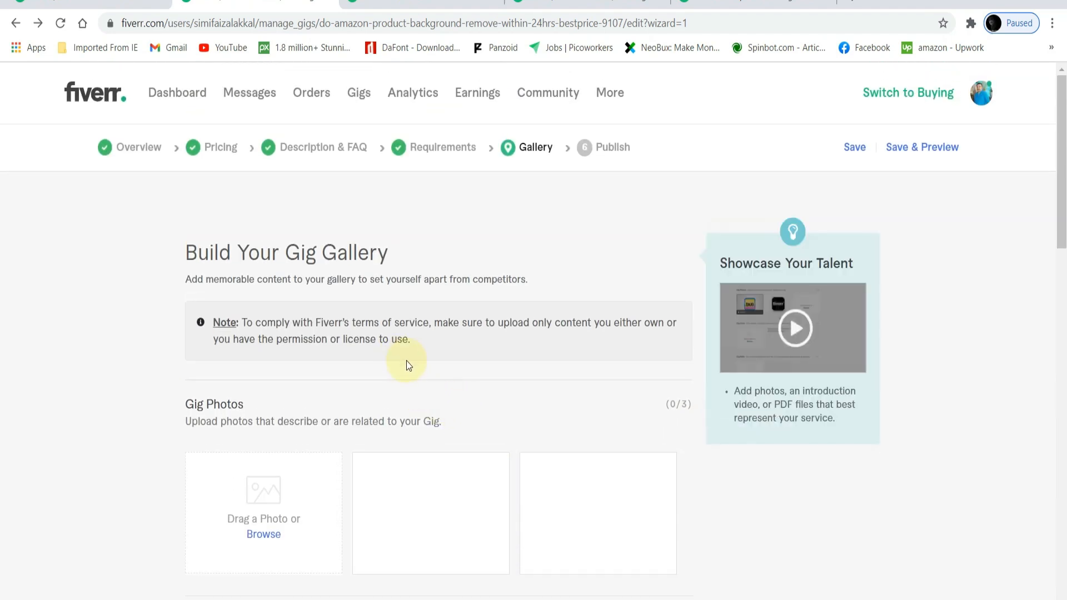
# Step: Upload the Amazon handbag before-and-after image from the computer as the first gig photo
pyautogui.scroll(-3, 175, 408)
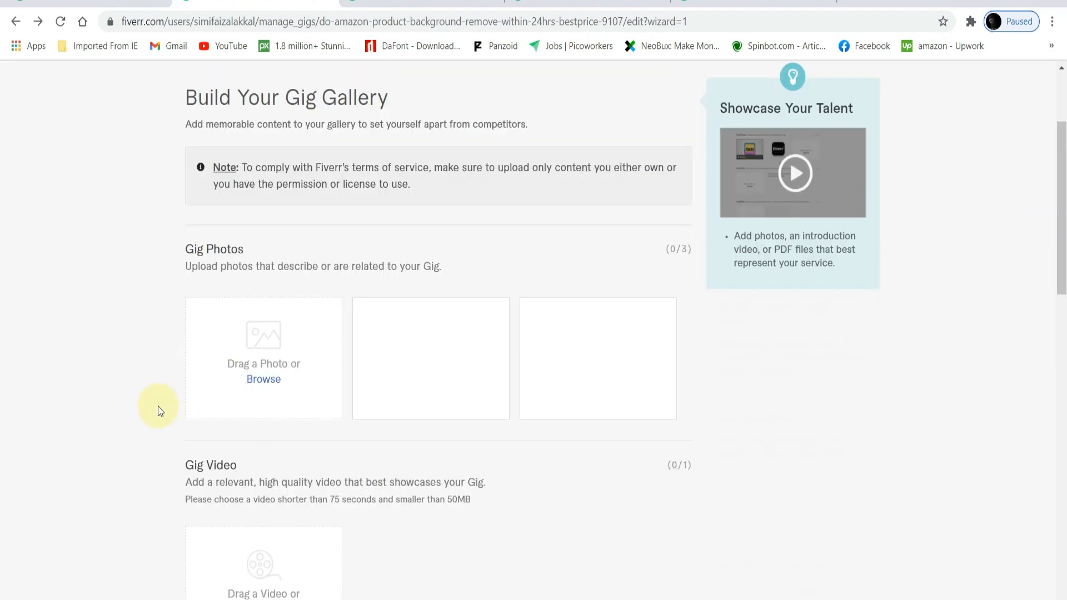
pyautogui.click(256, 378)
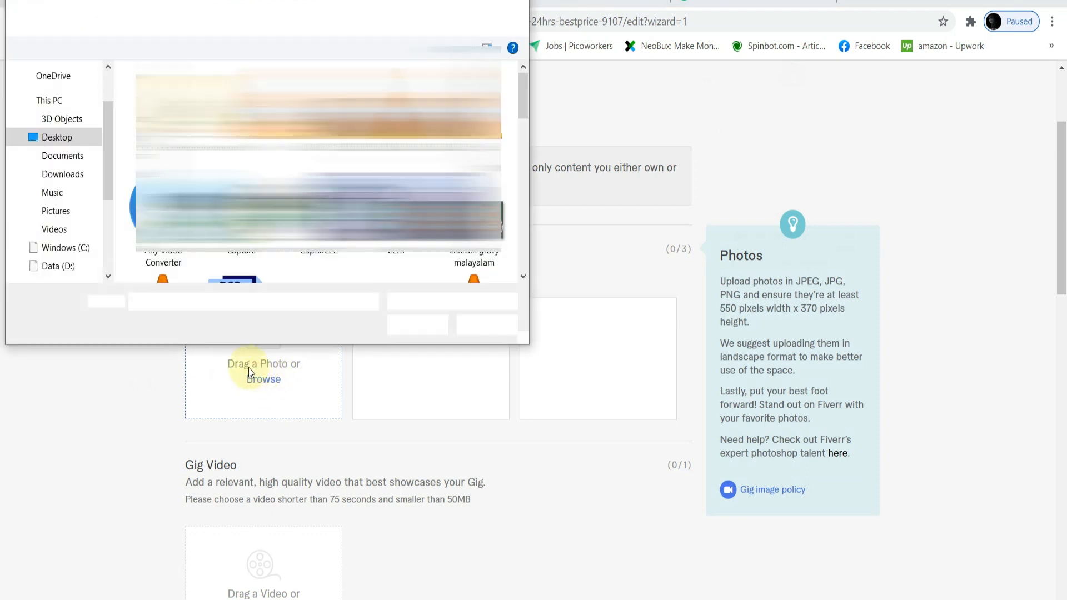
pyautogui.moveTo(522, 114)
pyautogui.mouseDown()
pyautogui.moveTo(523, 261)
pyautogui.moveTo(522, 215)
pyautogui.mouseUp()
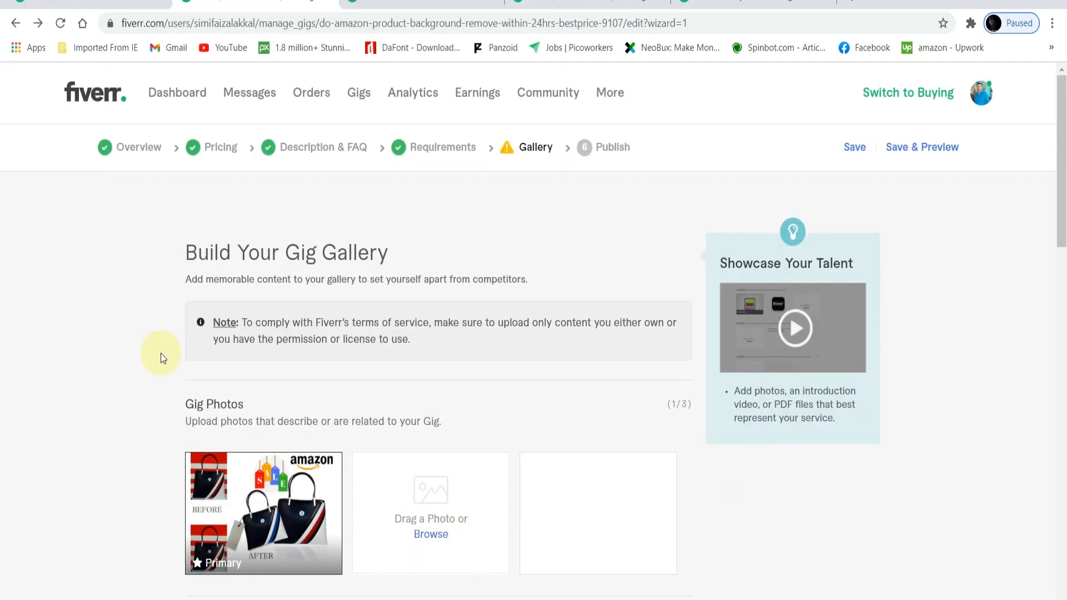
# Step: Accept the declaration that the gallery materials are self-made and infringe no third-party rights, and save the gallery to continue to publishing
pyautogui.scroll(-1, 139, 370)
pyautogui.scroll(-5, 139, 369)
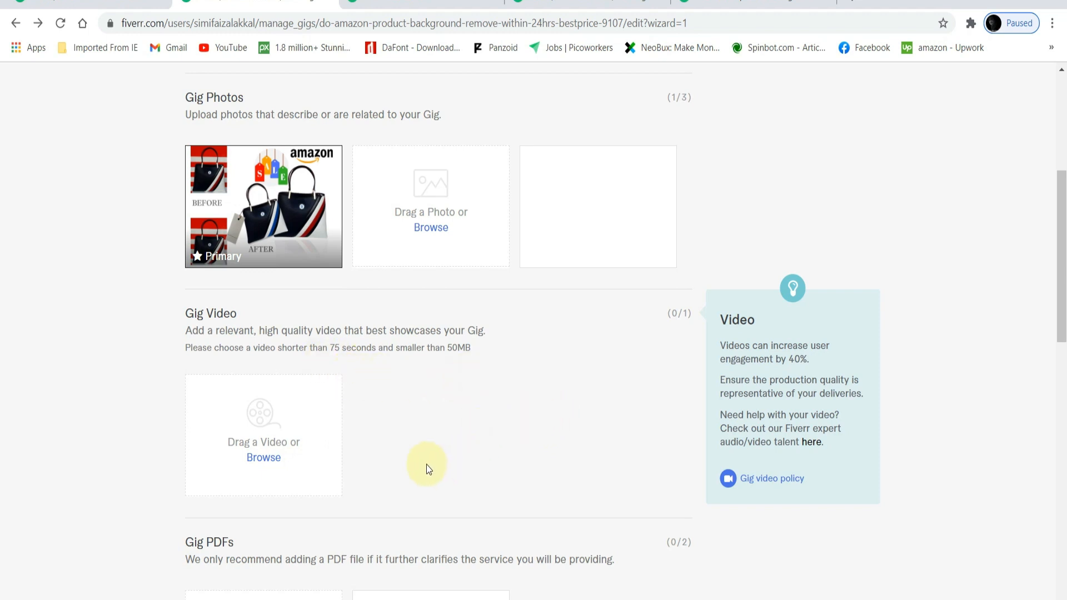
pyautogui.scroll(-3, 428, 468)
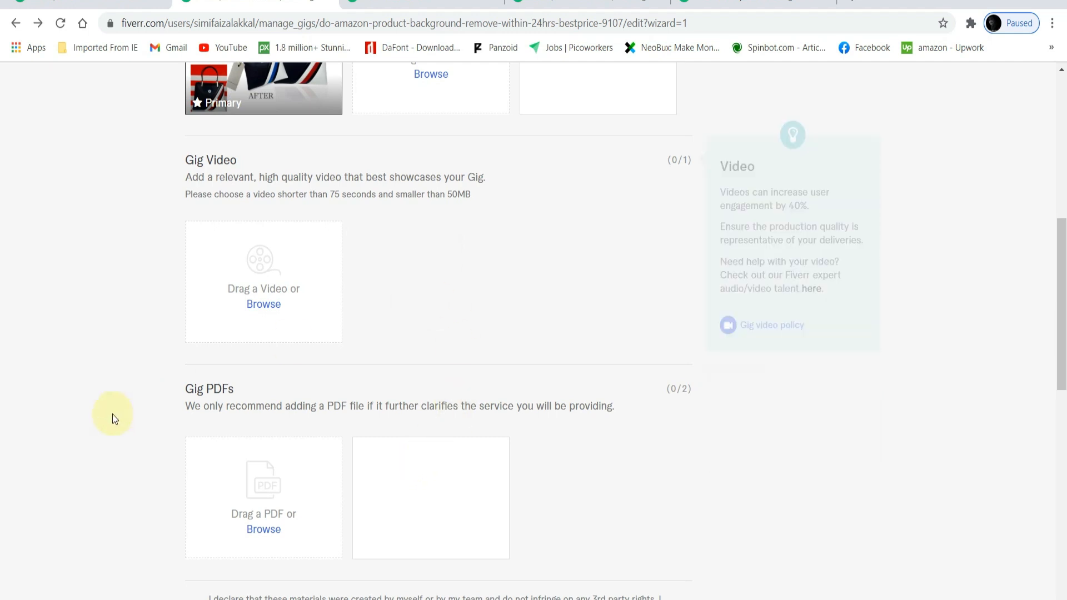
pyautogui.scroll(-2, 113, 415)
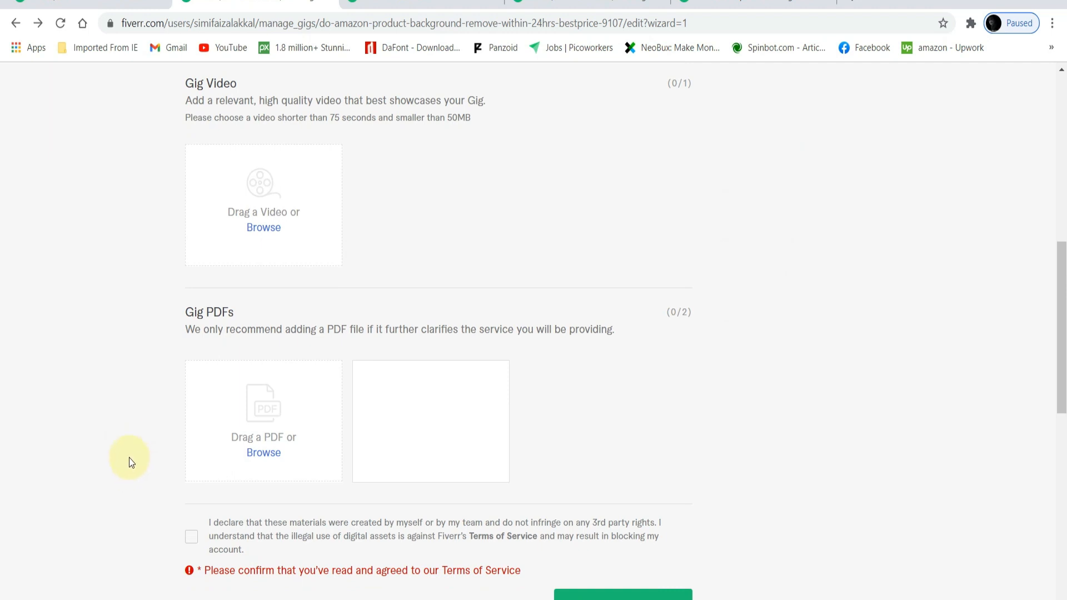
pyautogui.scroll(-3, 129, 458)
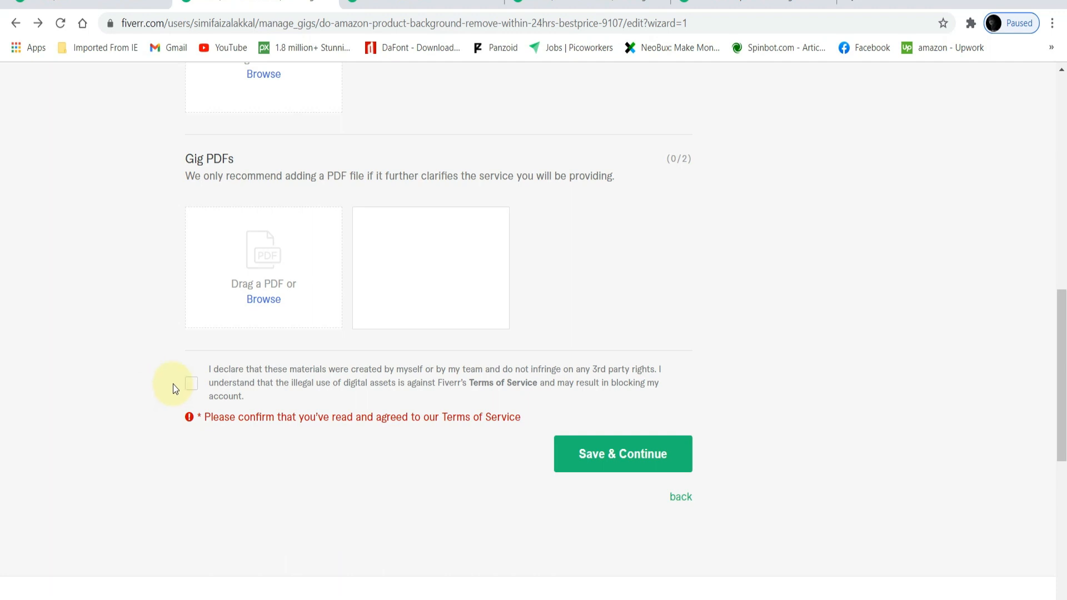
pyautogui.click(192, 383)
pyautogui.click(582, 443)
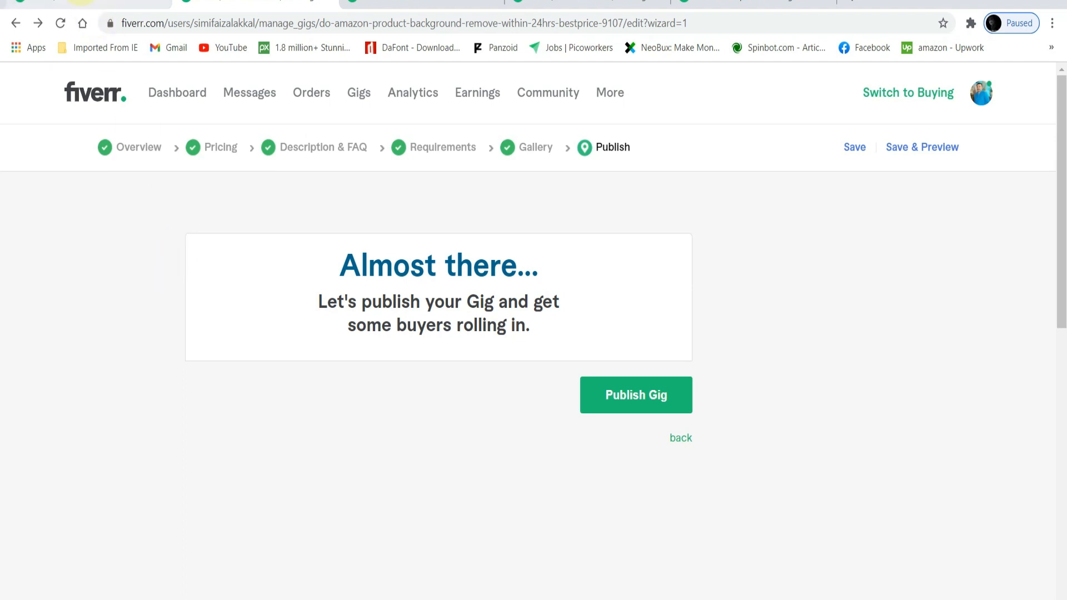
# Step: Return to the Amazon product background removal search results and look through the competing gigs' images, titles and starting prices
pyautogui.click(84, 5)
pyautogui.scroll(-9, 398, 339)
pyautogui.scroll(-5, 412, 360)
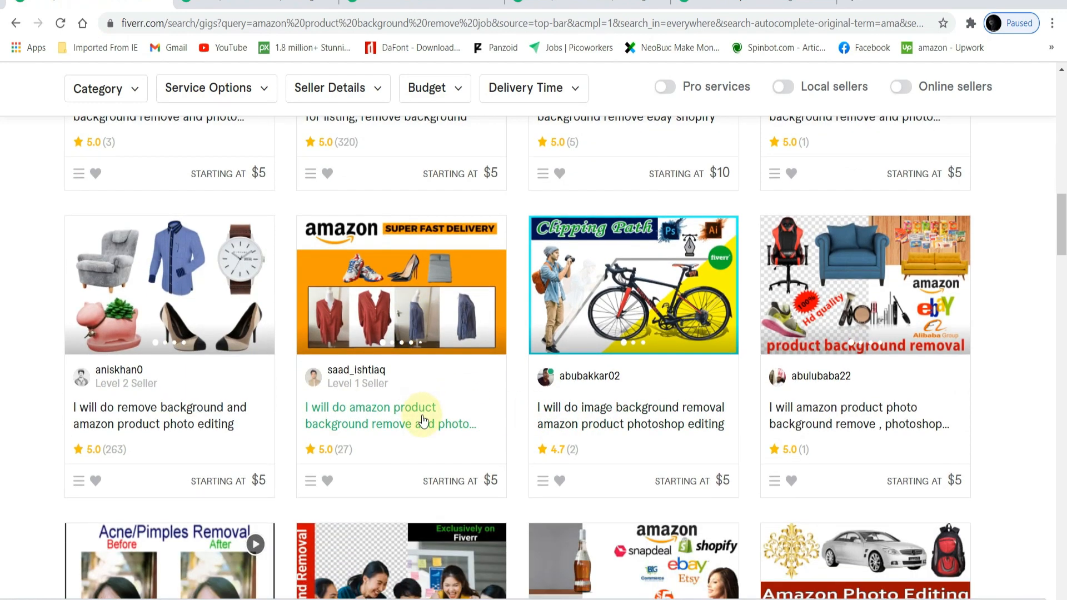
pyautogui.scroll(10, 423, 421)
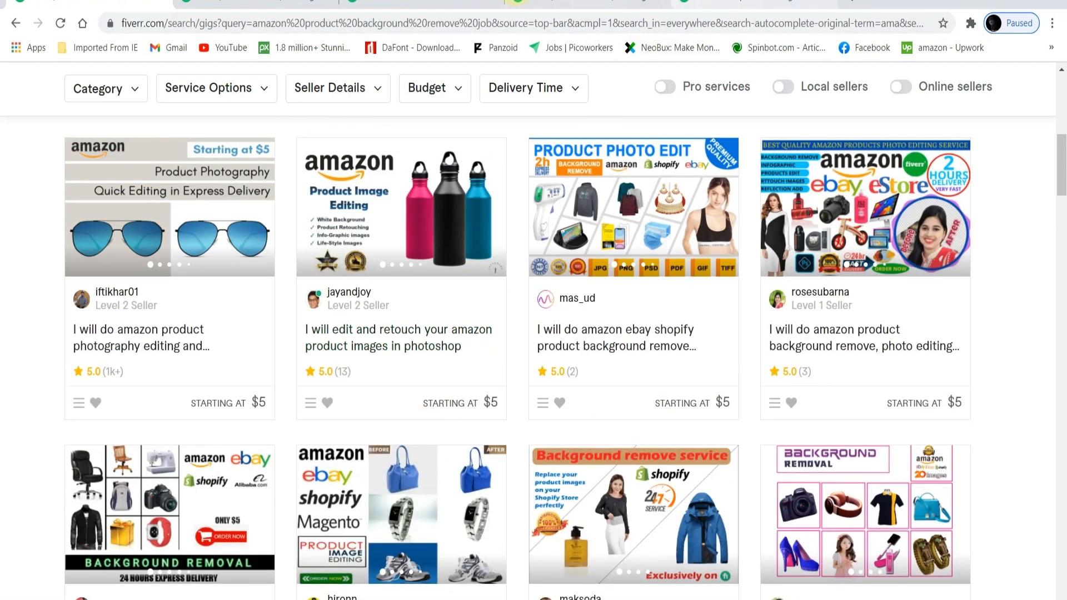
pyautogui.click(451, 3)
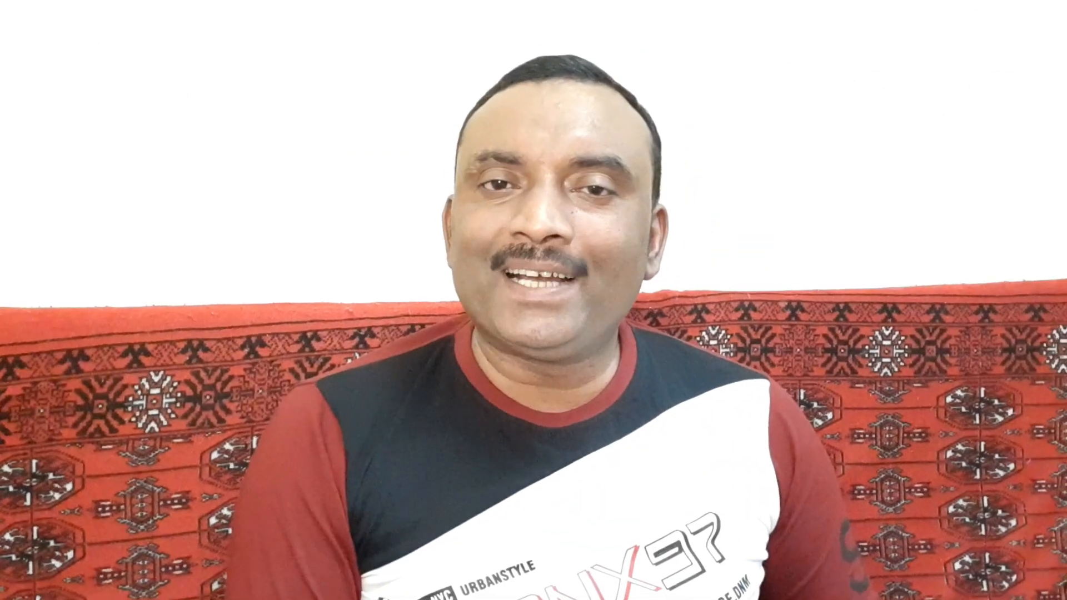